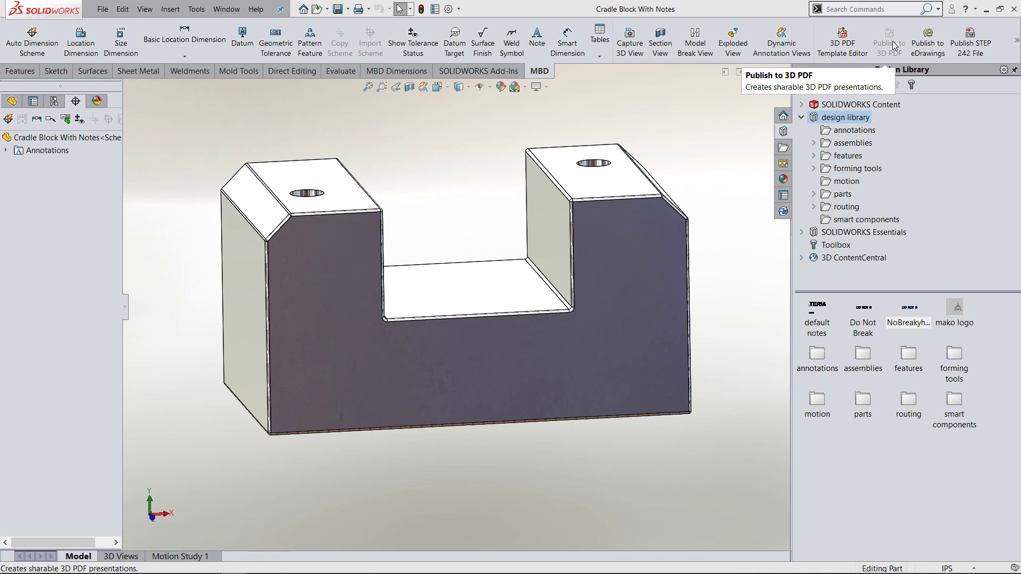
# Switch to the Cradle Block With Notes PDF in Acrobat Reader, rotate its 3D model and restore the *Front view
pyautogui.hotkey('alt', 'Tab')
pyautogui.hotkey('alt', 'Tab')
pyautogui.hotkey('alt', 'Tab')
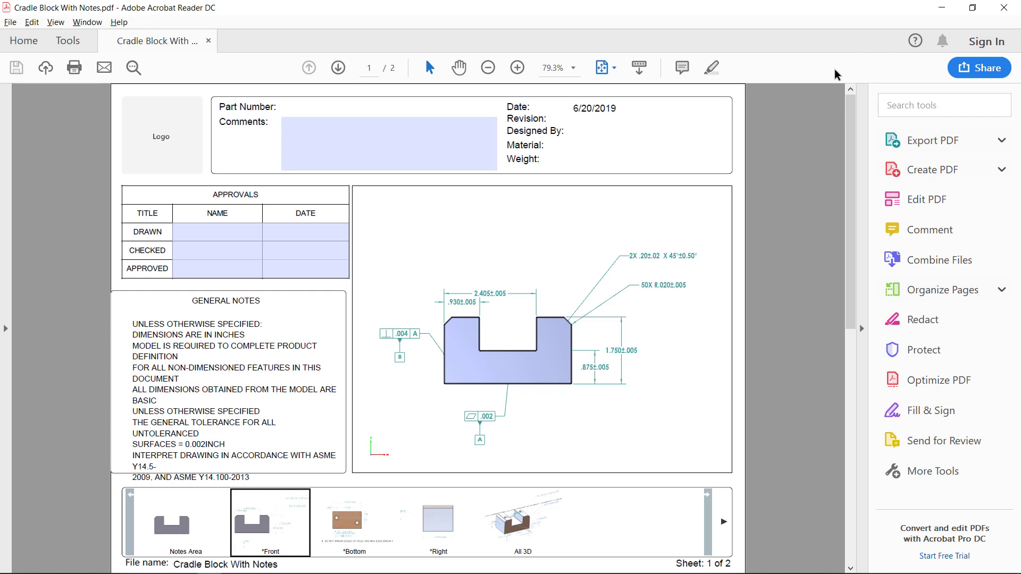
pyautogui.moveTo(536, 242)
pyautogui.moveTo(509, 265); pyautogui.dragTo(513, 335)
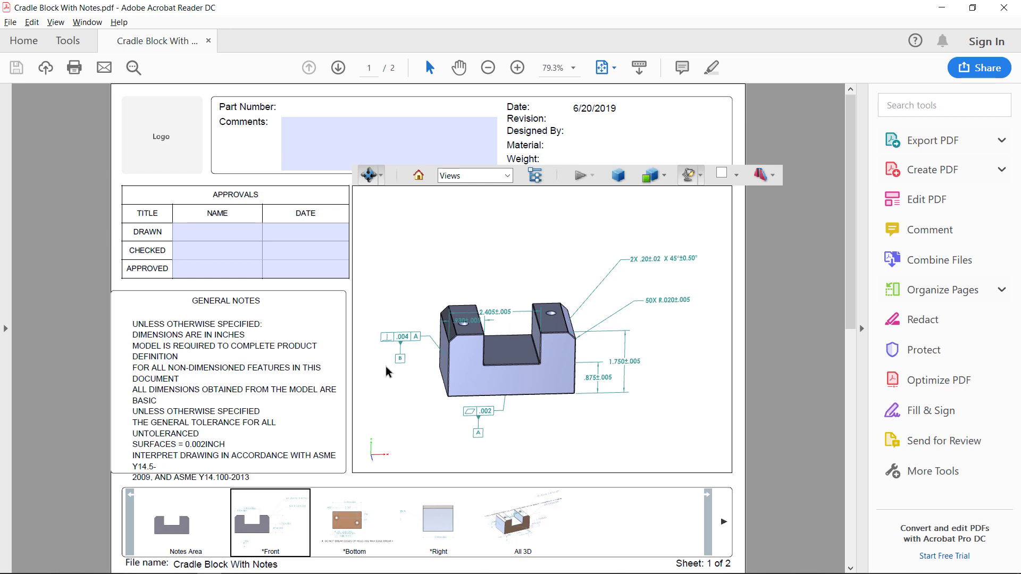
pyautogui.click(270, 530)
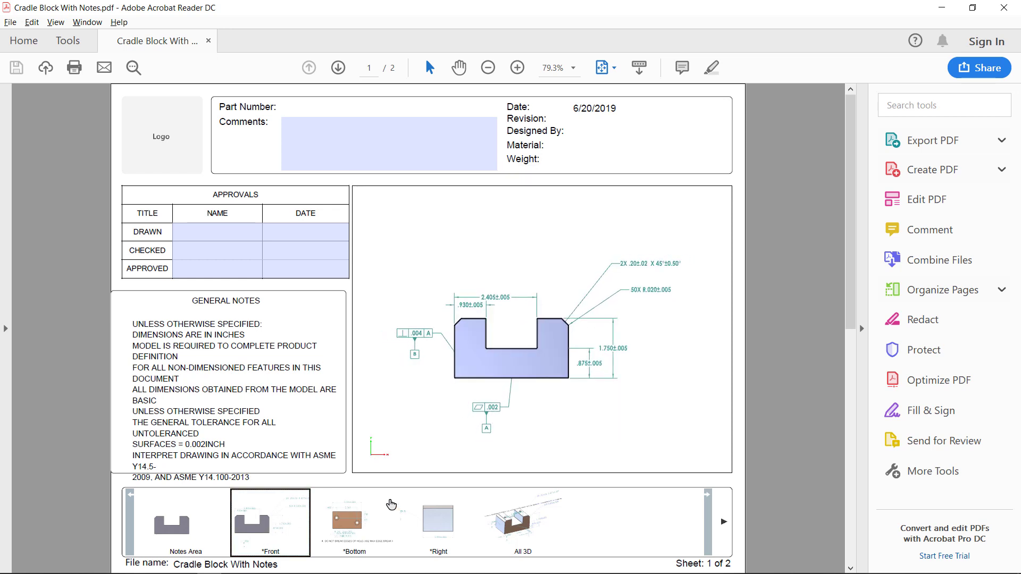
# Examine the Notes Area and *Bottom views of the model in the 3D PDF
pyautogui.moveTo(617, 410)
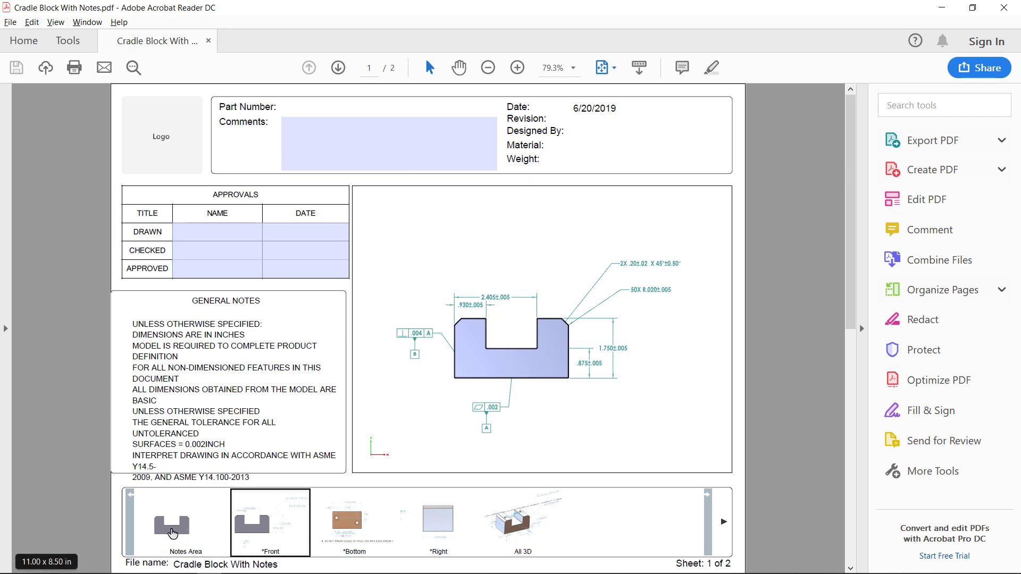
pyautogui.click(173, 533)
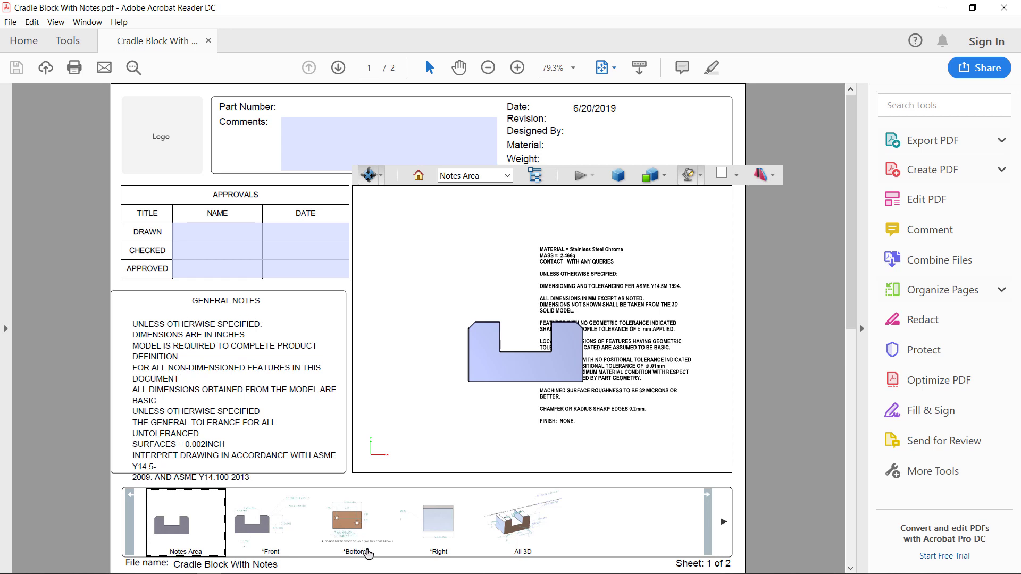
pyautogui.click(352, 529)
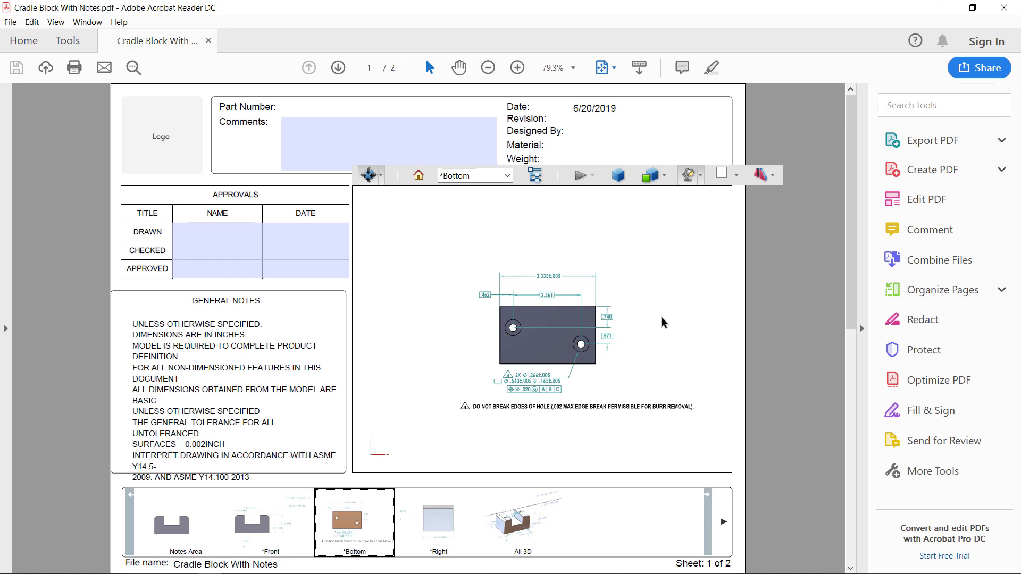
pyautogui.scroll(1, 659, 342)
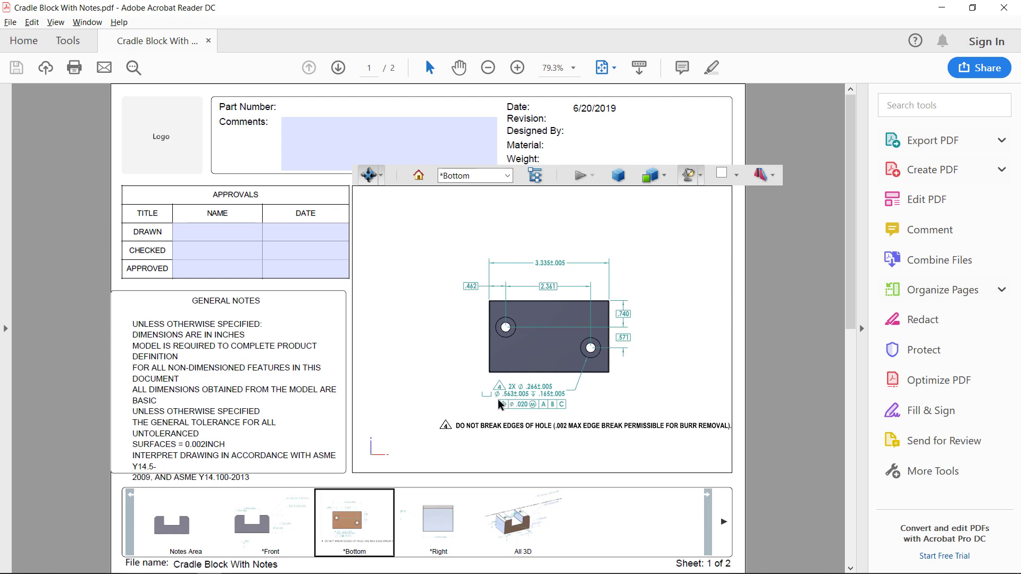
# Switch back to SOLIDWORKS and show the 3D Views pane of the cradle block
pyautogui.hotkey('alt', 'Tab')
pyautogui.hotkey('alt', 'Tab')
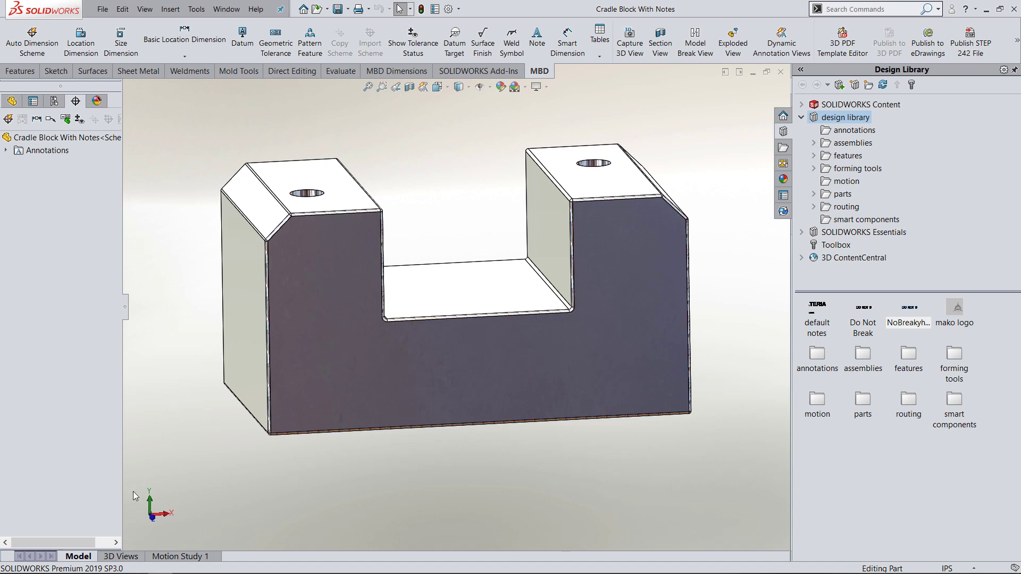
pyautogui.click(131, 555)
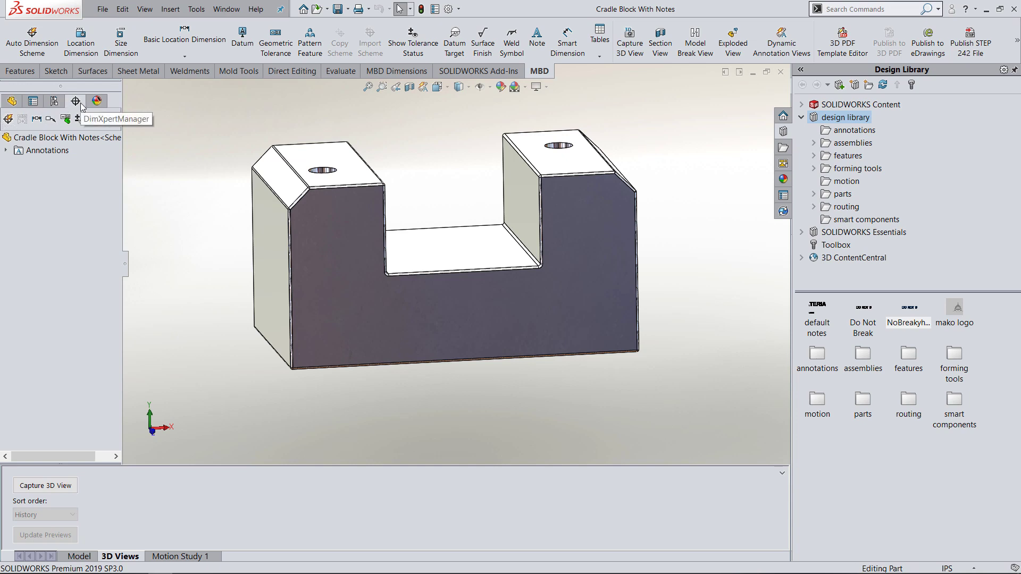
# Start a prismatic, geometric Auto Dimension Scheme with the bottom face as primary, left end face as secondary and front face as tertiary datum
pyautogui.click(380, 72)
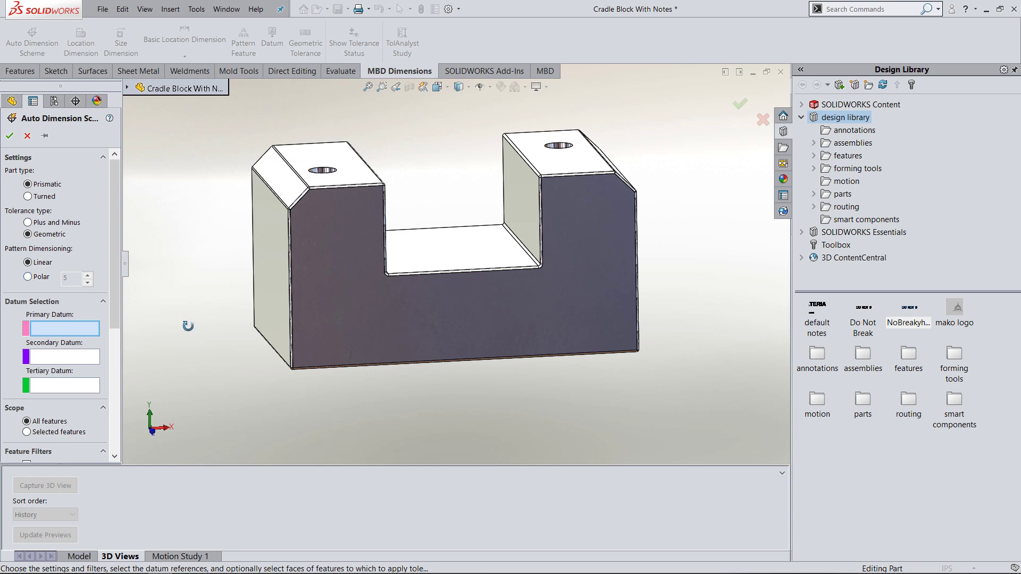
pyautogui.hotkey('shift', 'Up')
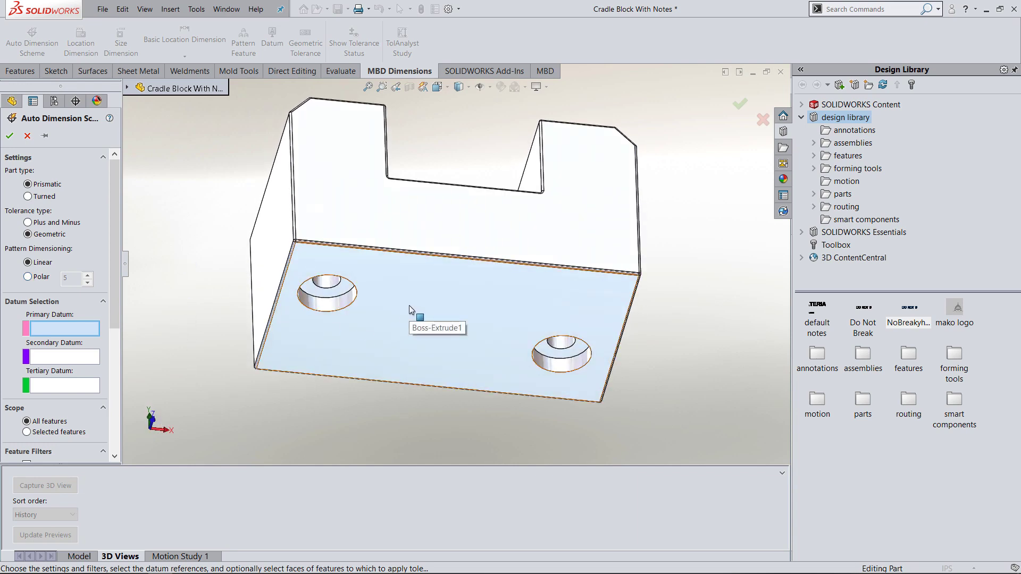
pyautogui.click(409, 307)
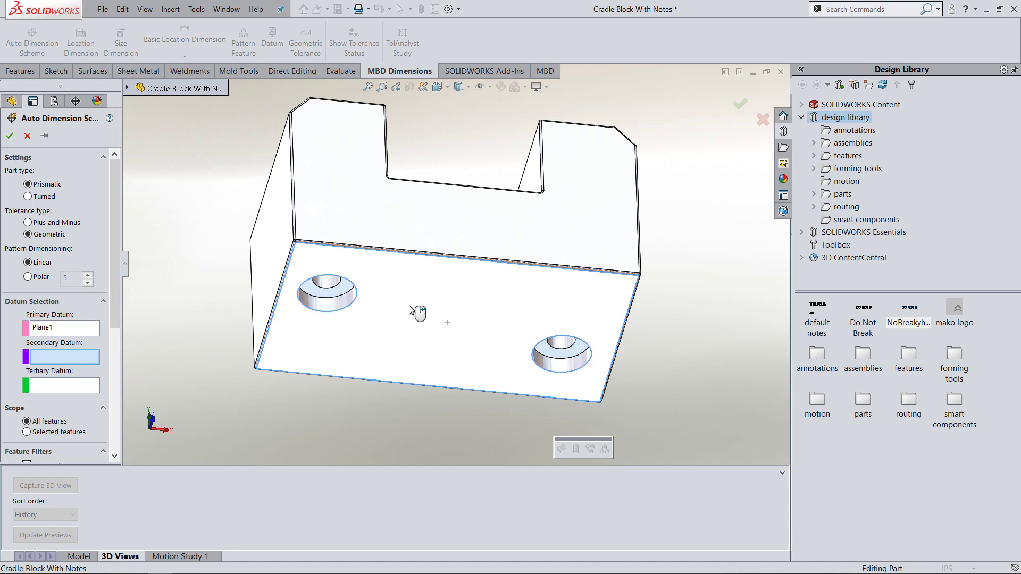
pyautogui.click(272, 239)
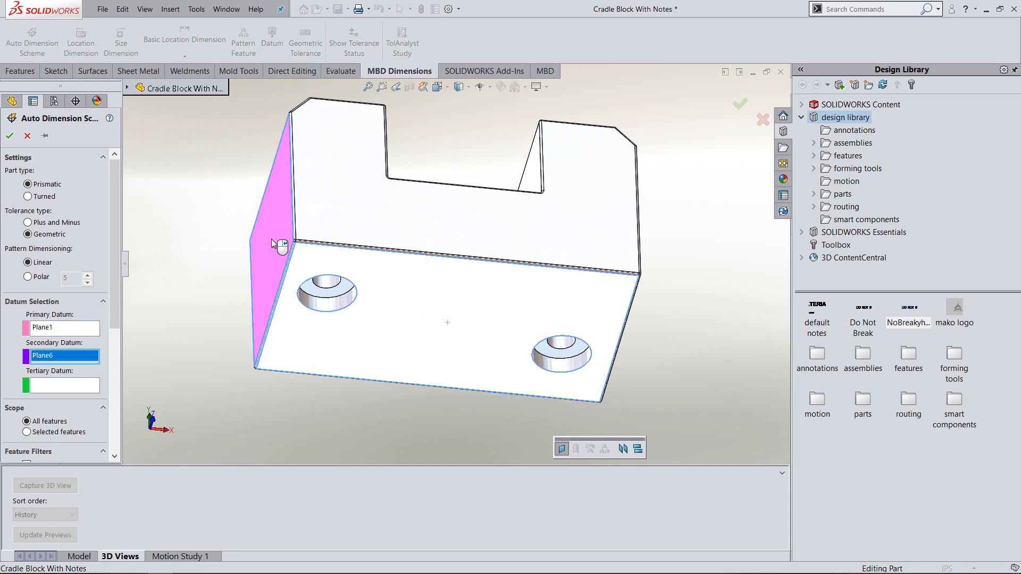
pyautogui.click(409, 217)
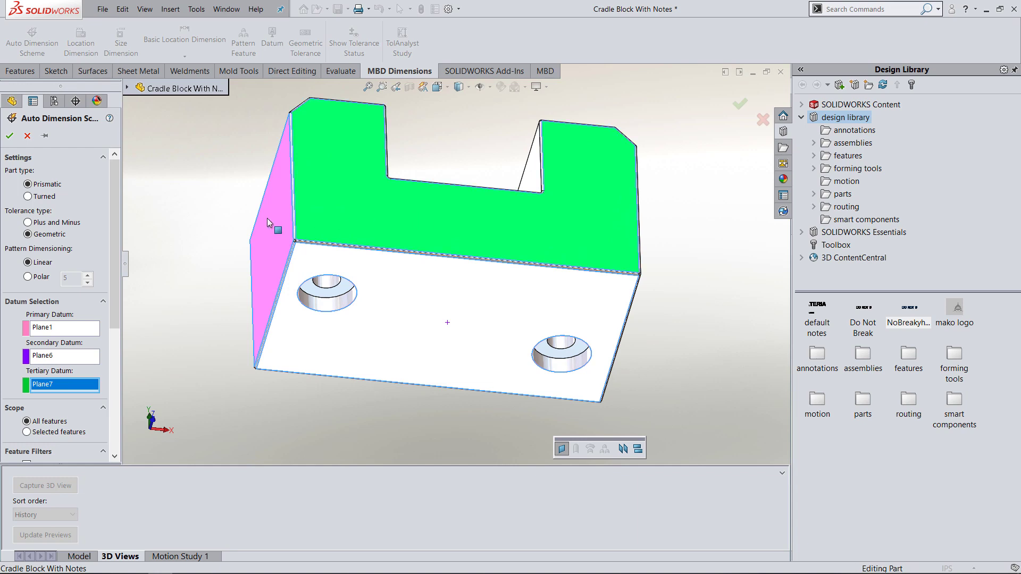
# Set the dimension scheme's scope to all features and generate the scheme
pyautogui.moveTo(116, 218); pyautogui.dragTo(117, 294)
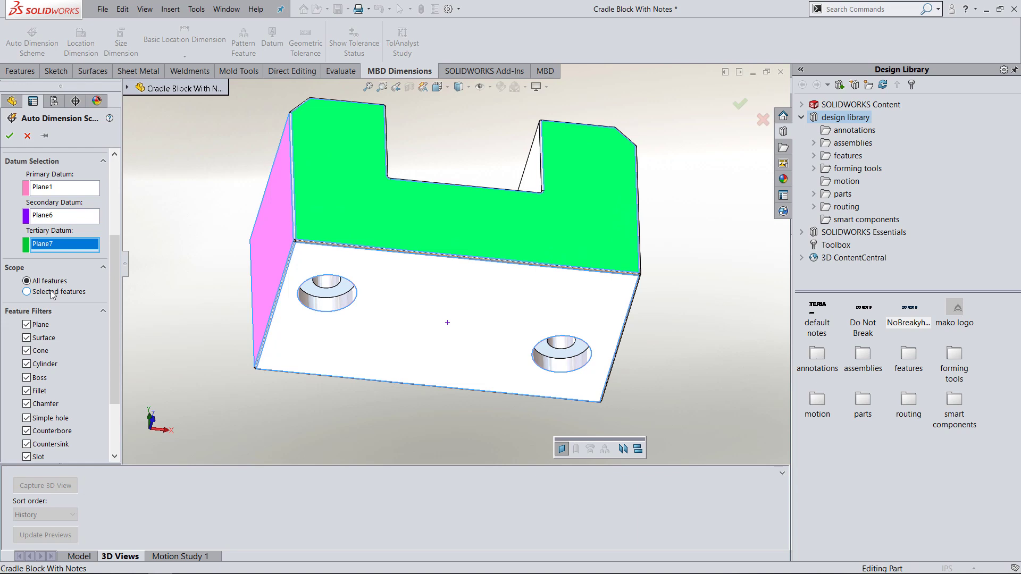
pyautogui.click(26, 292)
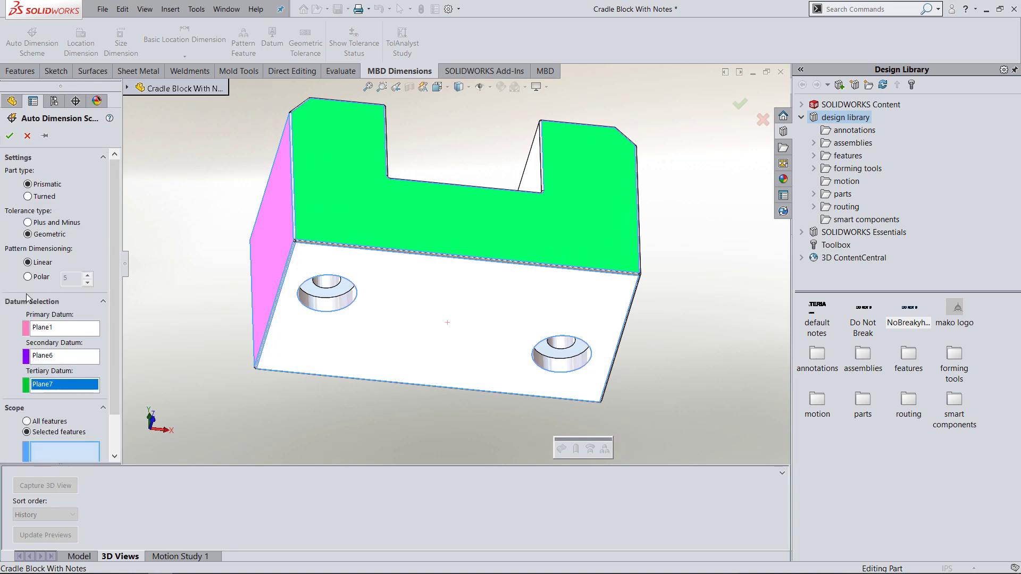
pyautogui.click(26, 421)
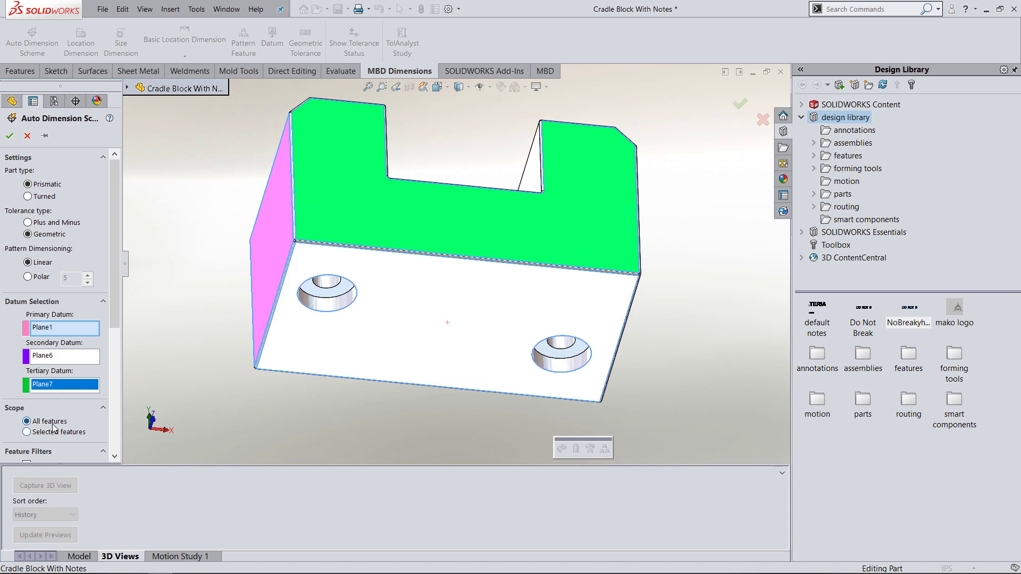
pyautogui.click(12, 137)
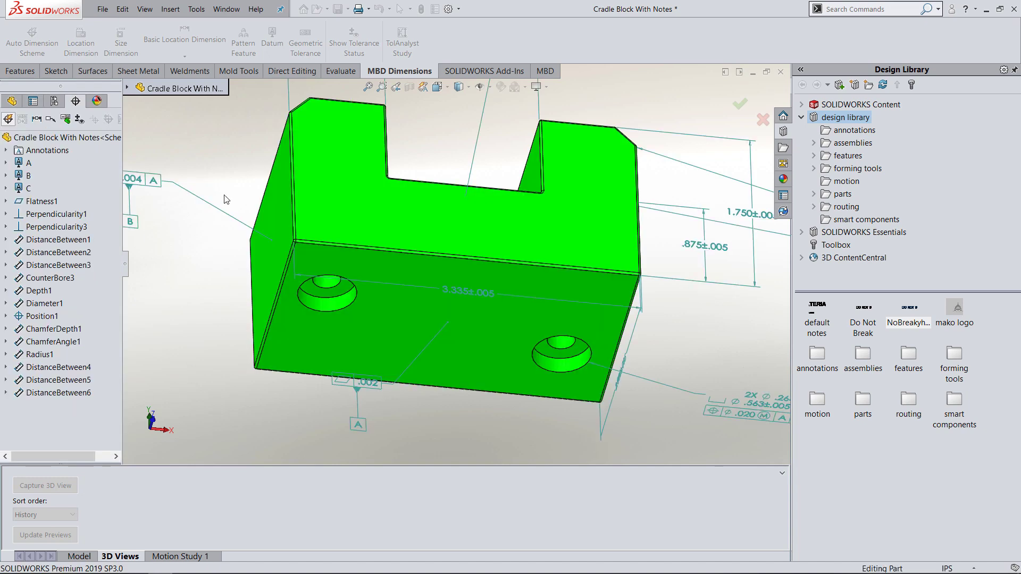
# Inspect the dimensioned block's tolerance status from several angles and turn off the status colouring
pyautogui.scroll(5, 359, 240)
pyautogui.moveTo(358, 240); pyautogui.dragTo(472, 273, button='middle')
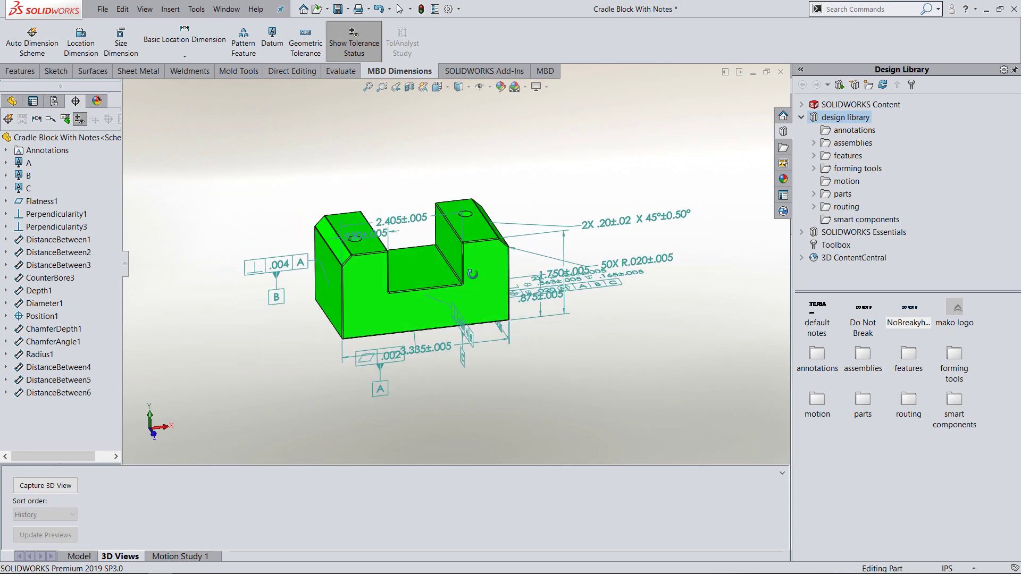
pyautogui.moveTo(387, 177)
pyautogui.mouseDown(button='middle')
pyautogui.moveTo(387, 155)
pyautogui.moveTo(399, 175)
pyautogui.moveTo(444, 167)
pyautogui.mouseUp(button='middle')
pyautogui.hotkey('ctrl', 'shift', 'z')
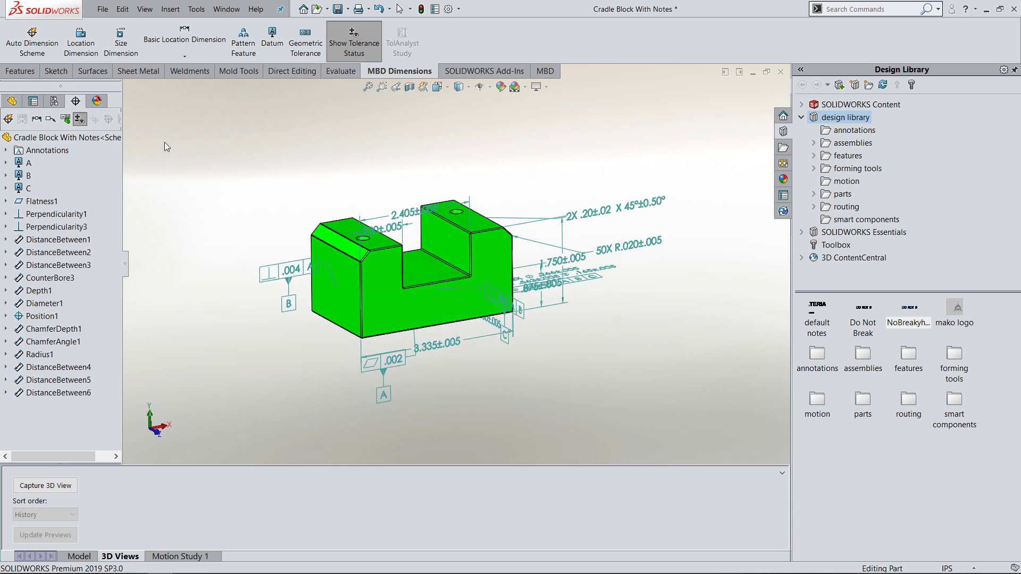
pyautogui.click(79, 120)
pyautogui.scroll(-3, 439, 238)
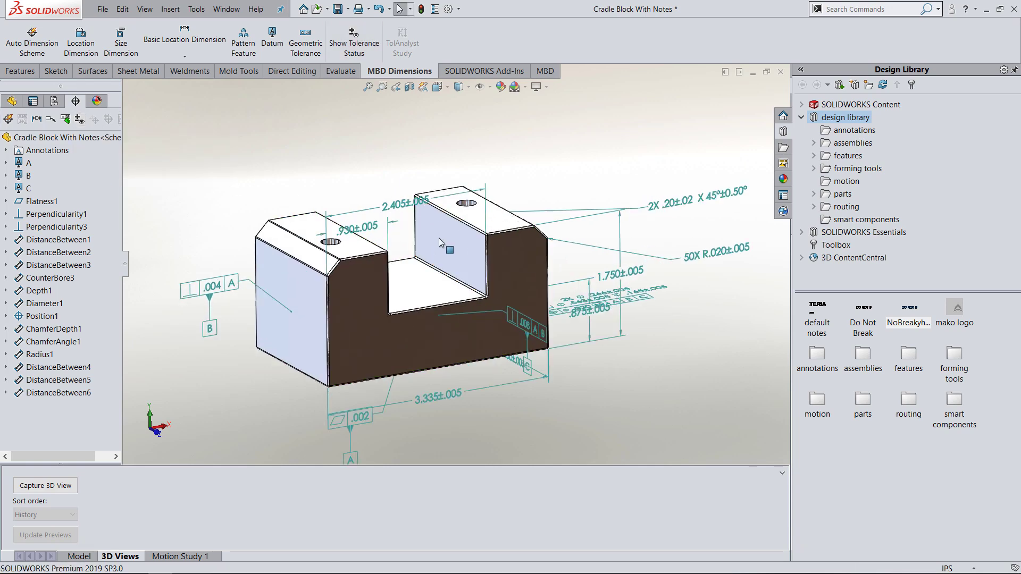
# Show the tolerance status again to review the block, leaving its display turned off
pyautogui.click(79, 119)
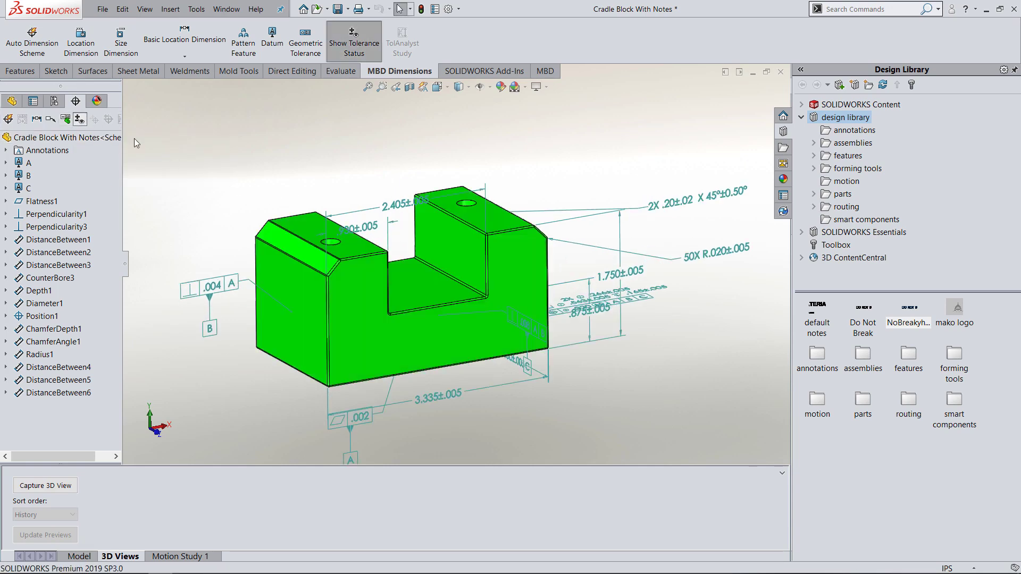
pyautogui.moveTo(233, 188); pyautogui.dragTo(215, 207, button='middle')
pyautogui.moveTo(207, 202); pyautogui.dragTo(229, 201, button='middle')
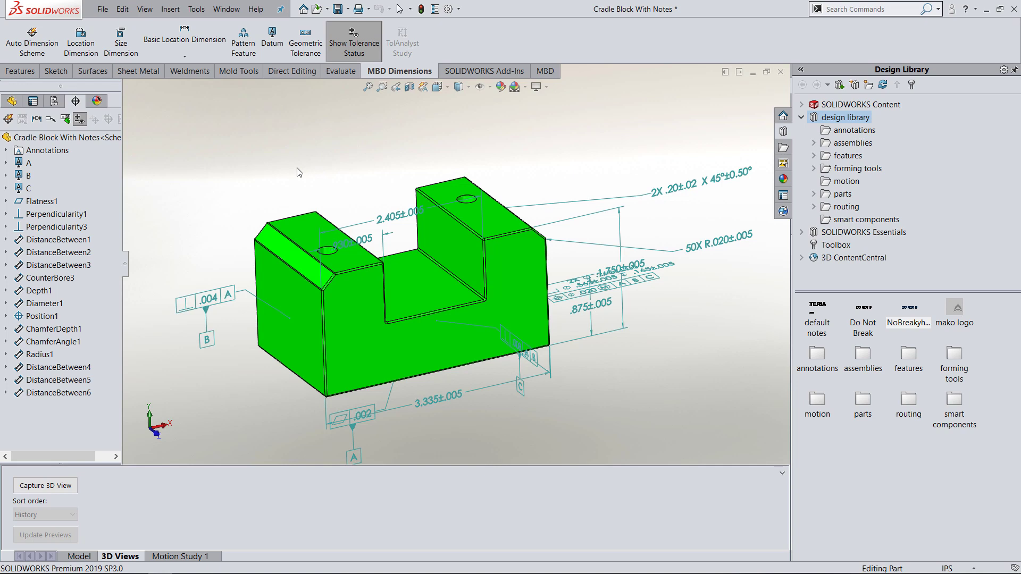
pyautogui.press('Escape')
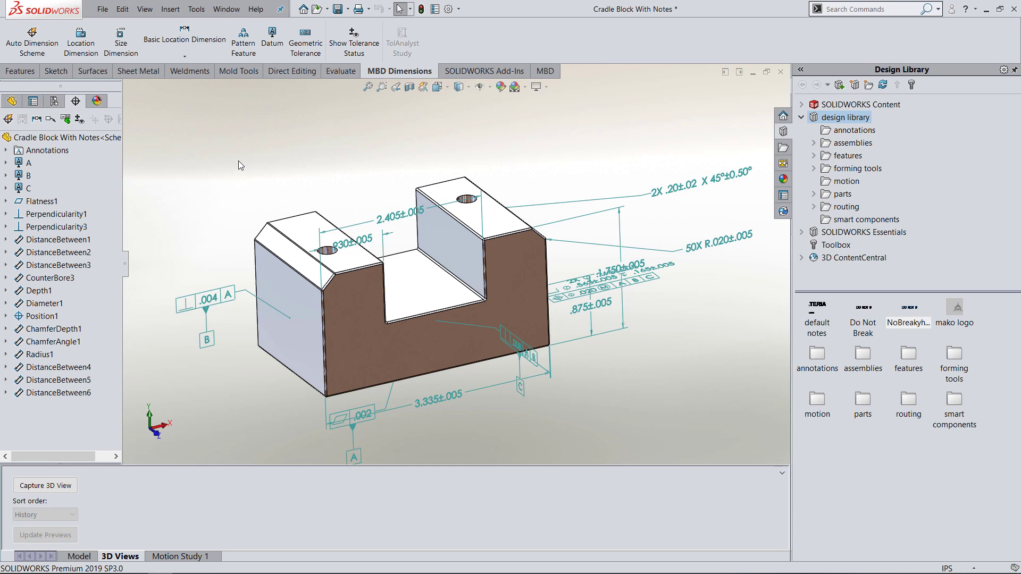
# Capture a 3D view of the angled block with the *Bottom, *Front and *Right annotation views, excluding Notes Area
pyautogui.moveTo(493, 305)
pyautogui.keyDown('ctrl'); pyautogui.mouseDown(button='middle')
pyautogui.moveTo(482, 313)
pyautogui.moveTo(490, 300)
pyautogui.mouseUp(button='middle'); pyautogui.keyUp('ctrl')
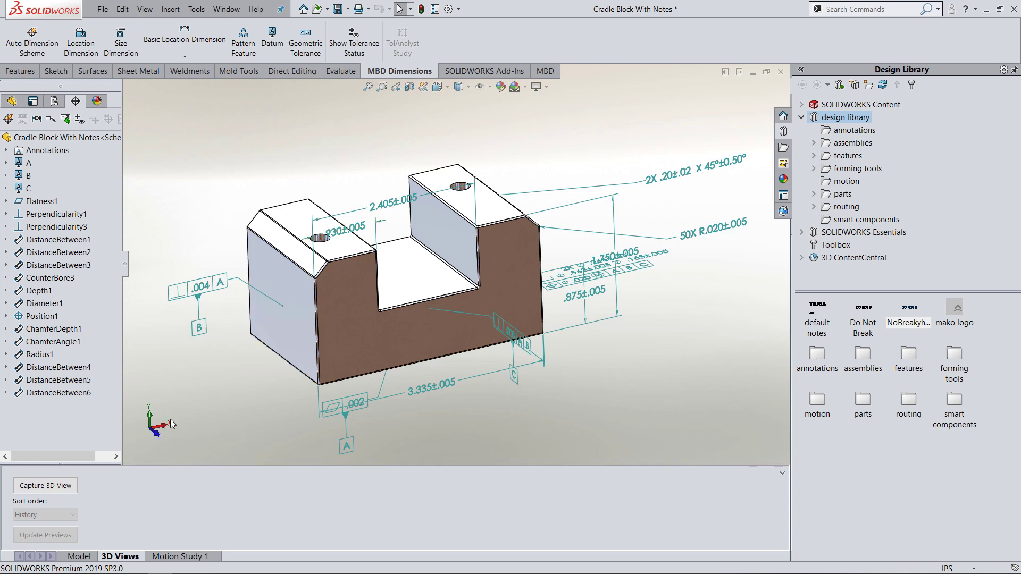
pyautogui.click(53, 486)
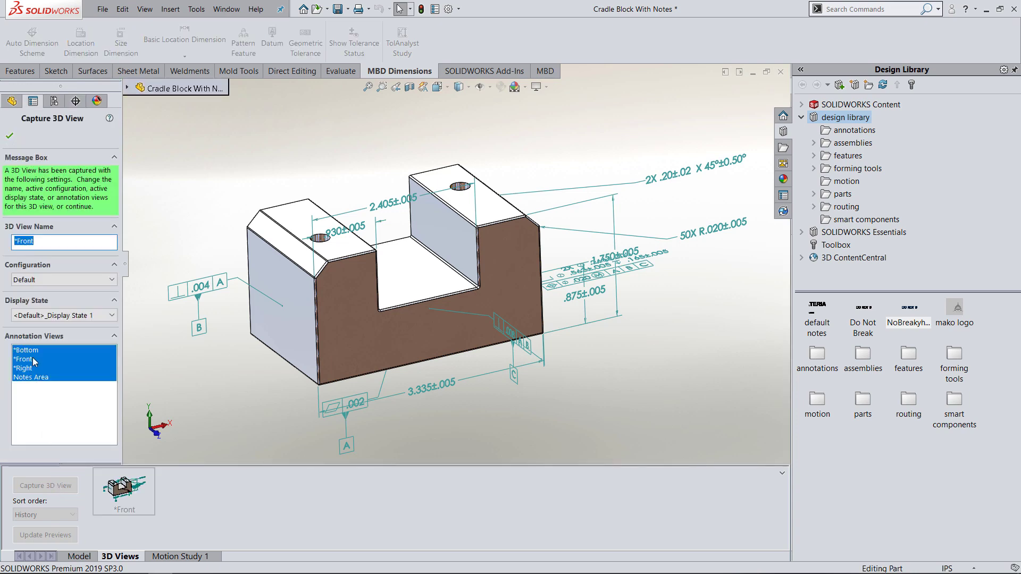
pyautogui.keyDown('ctrl'); pyautogui.click(32, 350); pyautogui.keyUp('ctrl')
pyautogui.keyDown('ctrl'); pyautogui.click(27, 358); pyautogui.keyUp('ctrl')
pyautogui.keyDown('ctrl'); pyautogui.click(28, 359); pyautogui.keyUp('ctrl')
pyautogui.keyDown('ctrl'); pyautogui.click(29, 369); pyautogui.keyUp('ctrl')
pyautogui.keyDown('ctrl'); pyautogui.click(29, 360); pyautogui.keyUp('ctrl')
pyautogui.keyDown('ctrl'); pyautogui.click(29, 360); pyautogui.keyUp('ctrl')
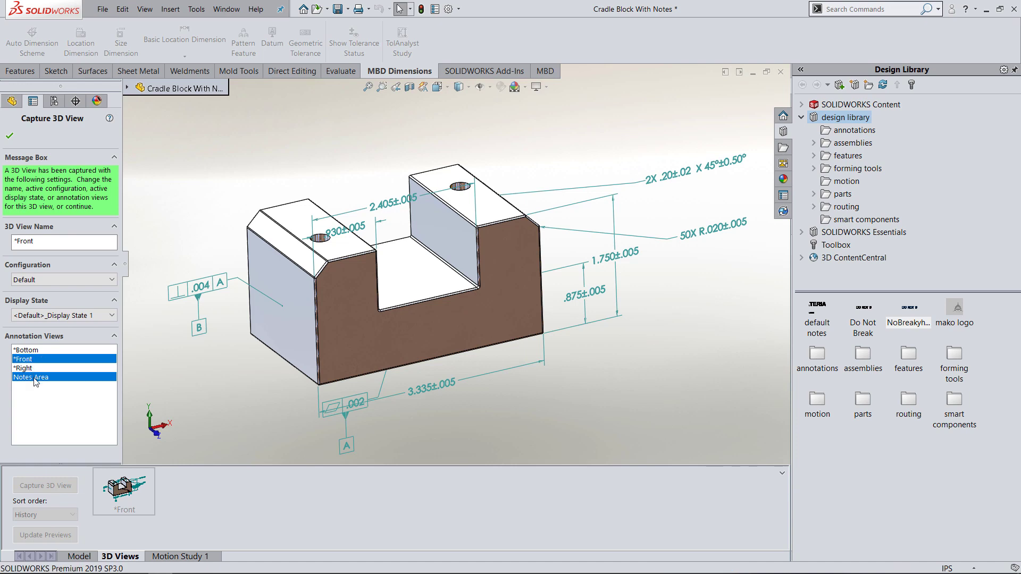
pyautogui.keyDown('ctrl'); pyautogui.click(29, 368); pyautogui.keyUp('ctrl')
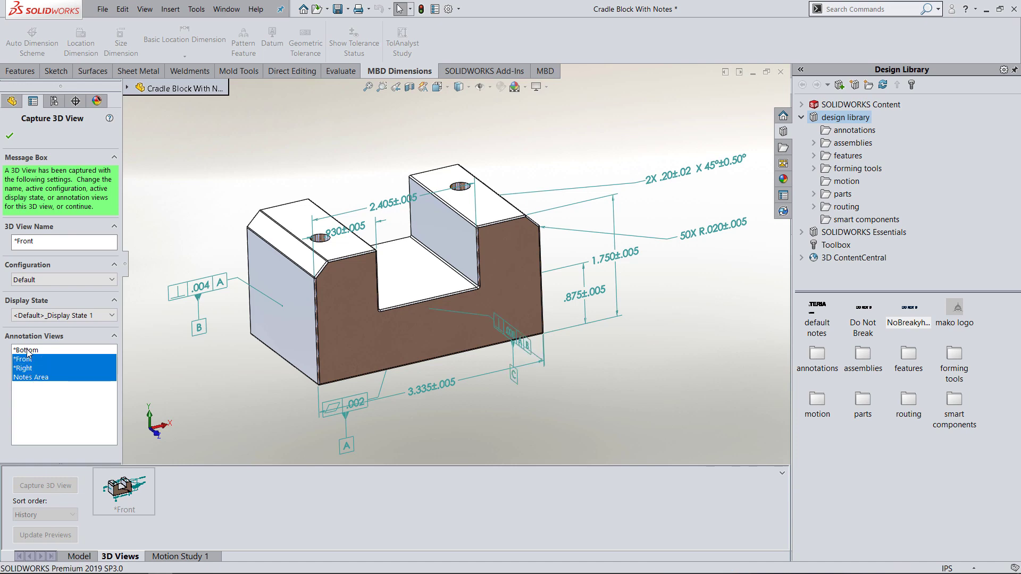
pyautogui.keyDown('ctrl'); pyautogui.click(29, 349); pyautogui.keyUp('ctrl')
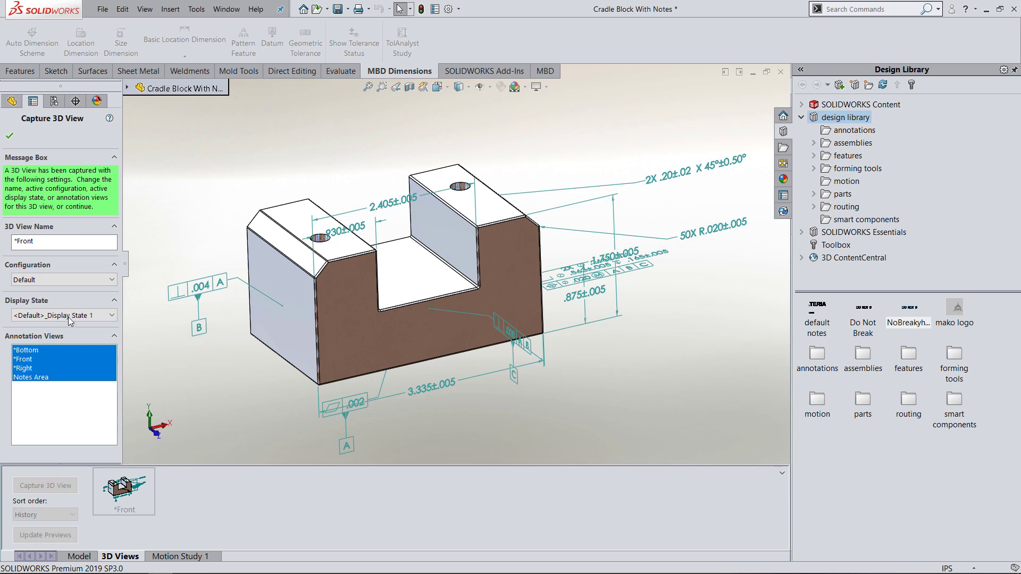
pyautogui.keyDown('ctrl'); pyautogui.click(45, 378); pyautogui.keyUp('ctrl')
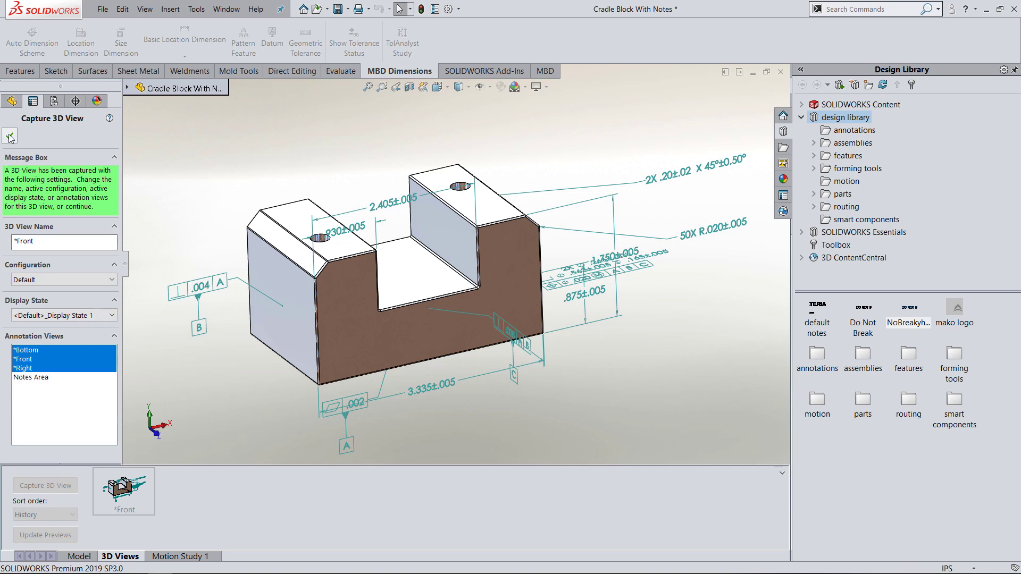
# Name the captured 3D view "All Dim View" and finish the capture
pyautogui.moveTo(37, 241); pyautogui.dragTo(7, 237)
pyautogui.write('All Dim View')
pyautogui.click(10, 136)
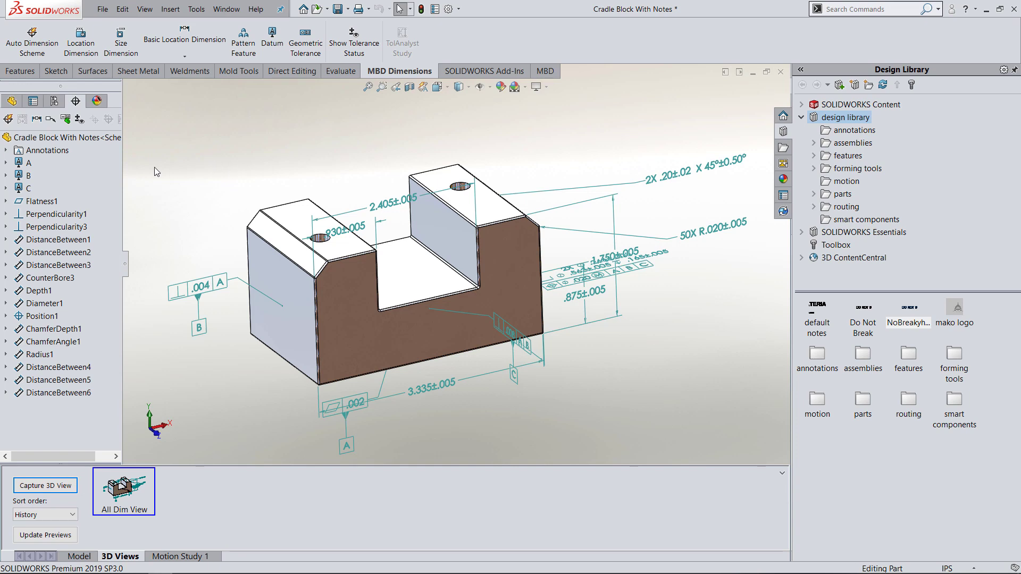
# Change the DimXpert tree display to the feature based tree
pyautogui.rightClick(14, 138)
pyautogui.moveTo(74, 188)
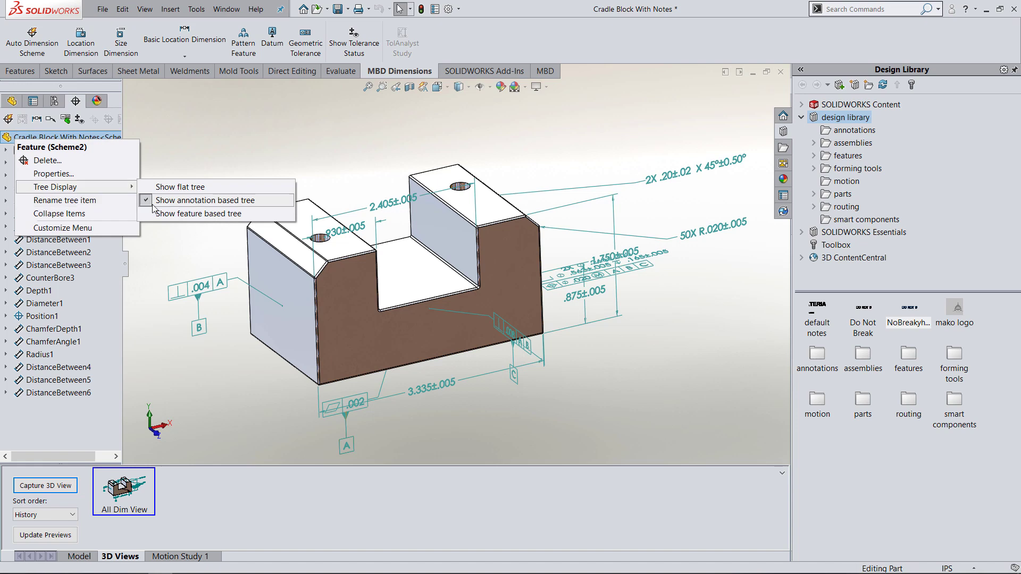
pyautogui.click(220, 213)
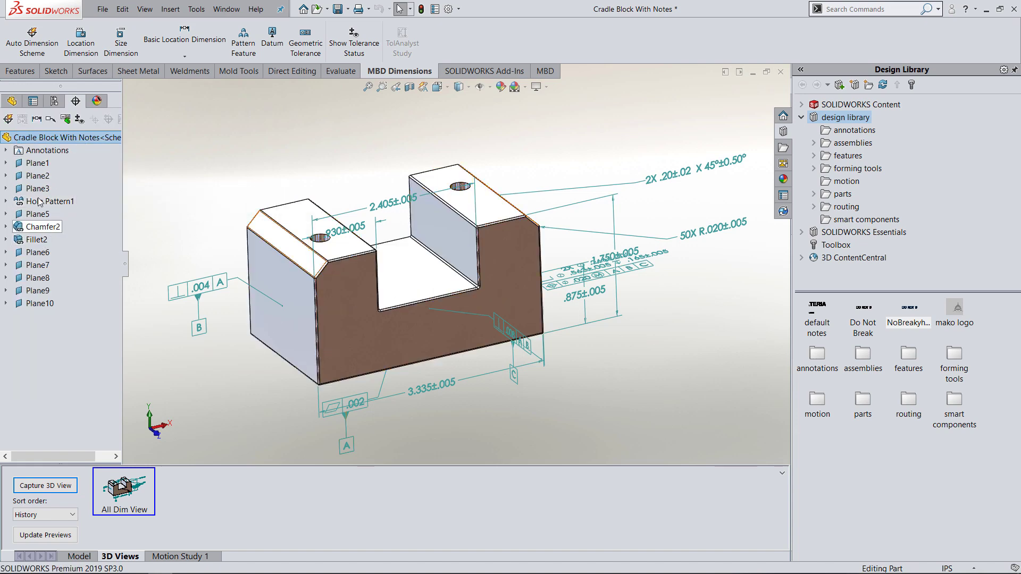
# Change the DimXpert tree display to the annotation based tree and expand its Annotations folder
pyautogui.rightClick(57, 139)
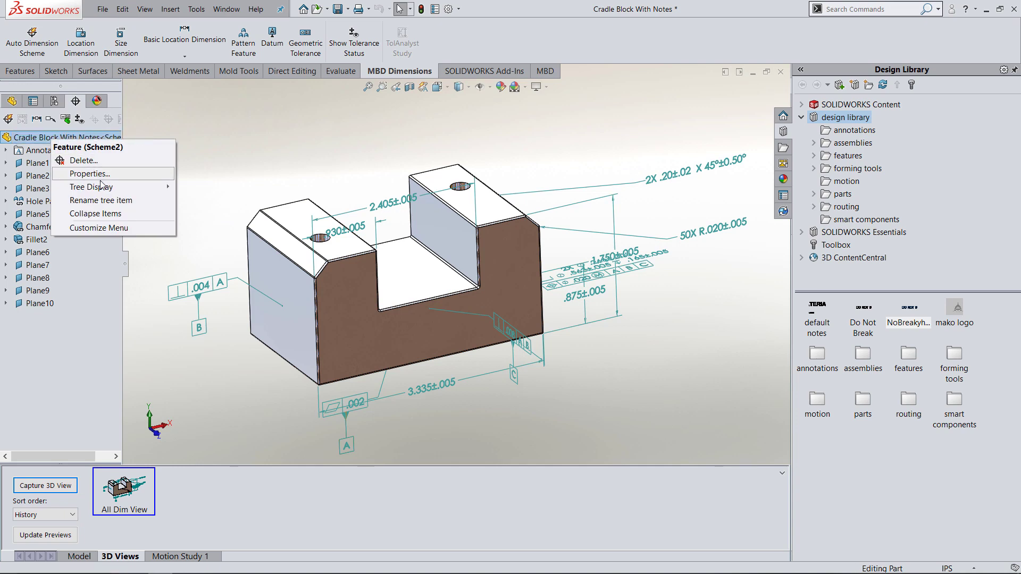
pyautogui.moveTo(118, 189)
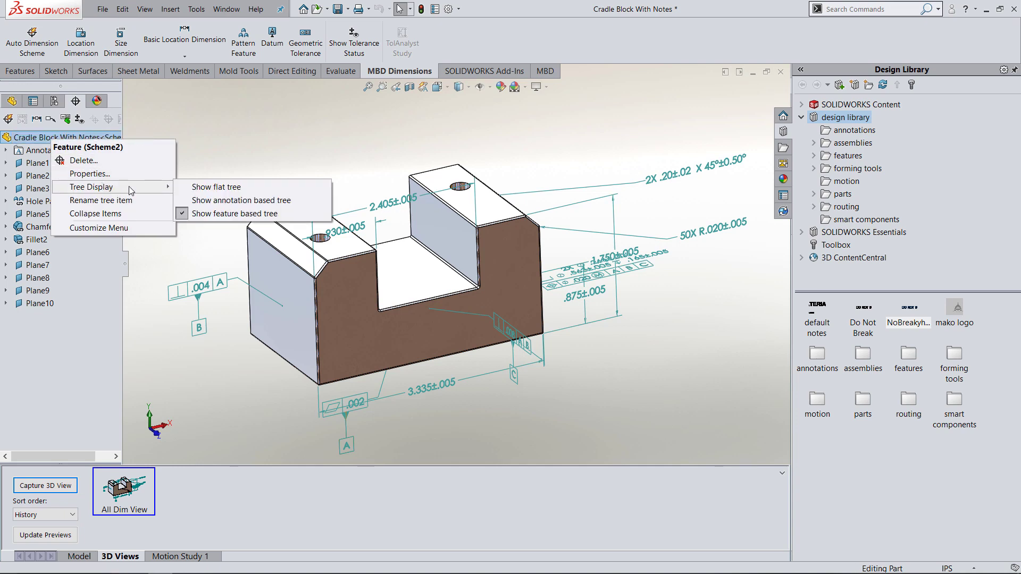
pyautogui.click(210, 201)
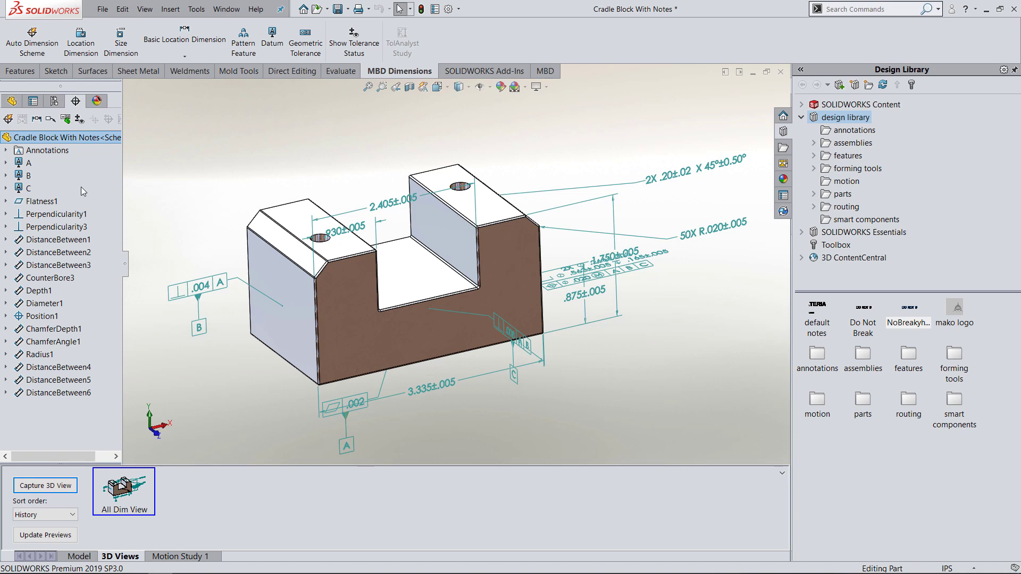
pyautogui.click(7, 151)
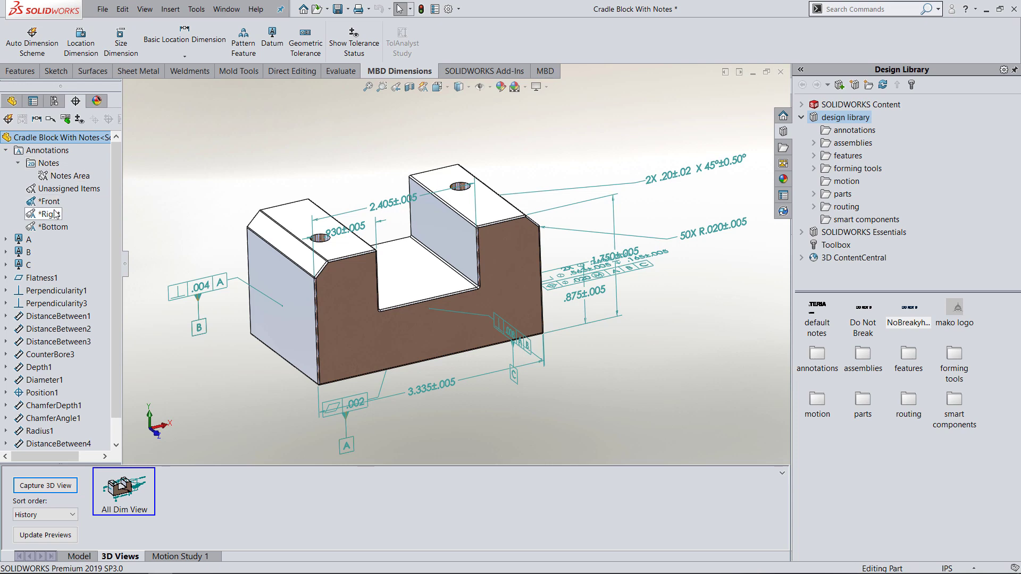
# Activate and reorient to the *Bottom annotation view, and place the counterbored hole callout below the block
pyautogui.rightClick(55, 226)
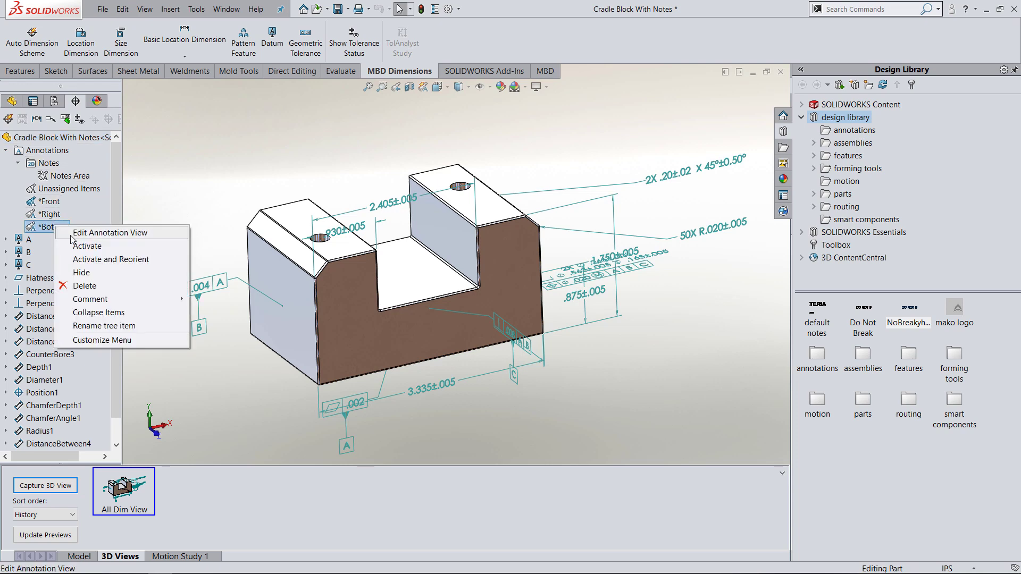
pyautogui.click(118, 263)
pyautogui.moveTo(669, 313); pyautogui.dragTo(492, 393)
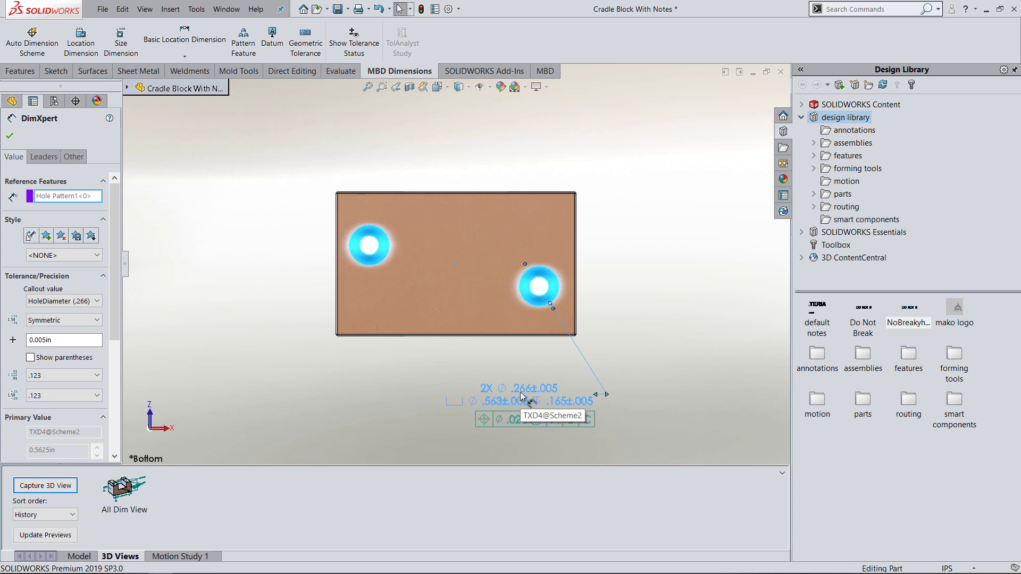
pyautogui.click(467, 154)
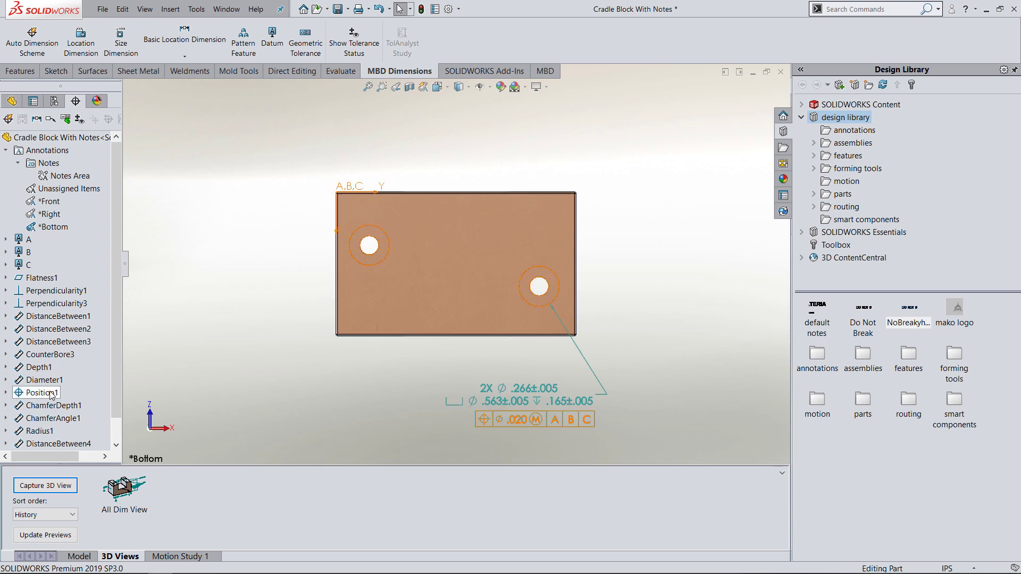
# Recreate the basic dimensions for Position1 and move the .462 dimension's text outside its extension lines, beyond the block's edge
pyautogui.rightClick(41, 396)
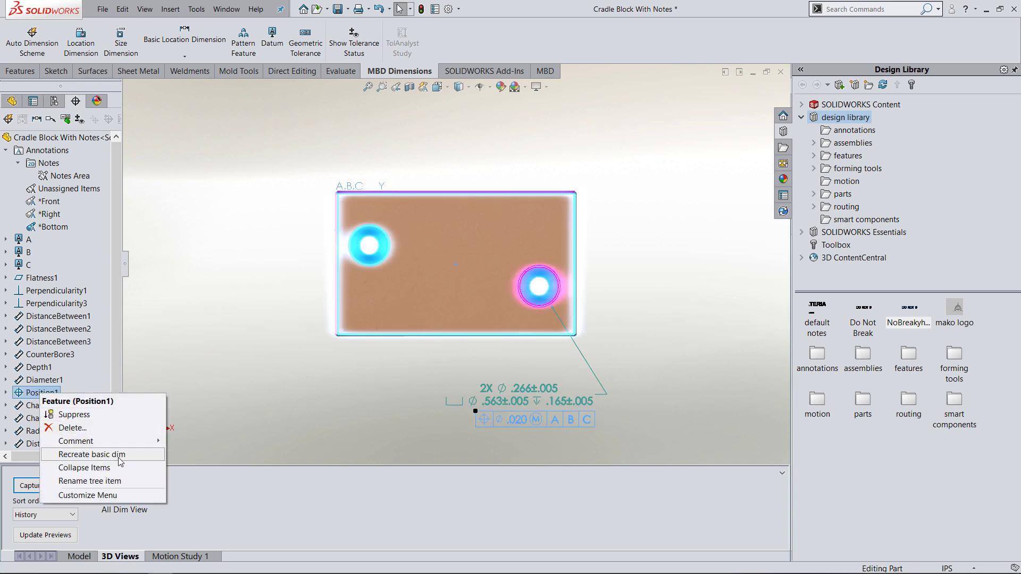
pyautogui.click(91, 454)
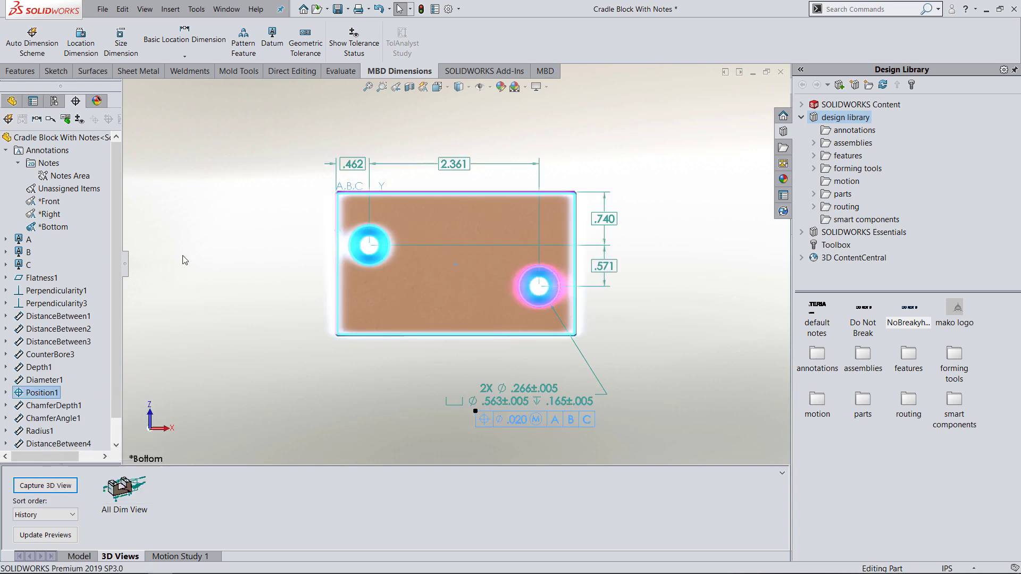
pyautogui.click(645, 155)
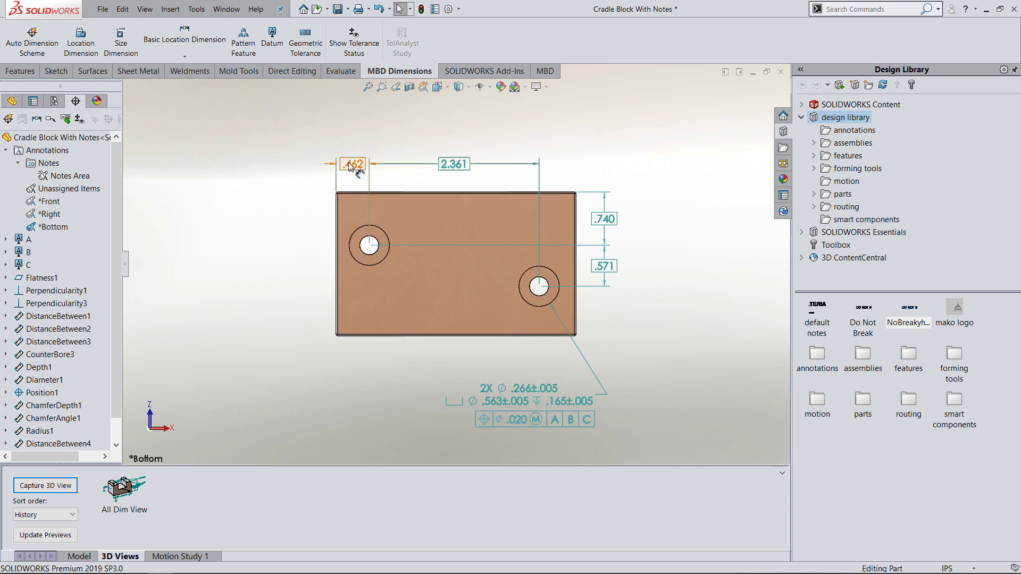
pyautogui.moveTo(349, 168); pyautogui.dragTo(298, 164)
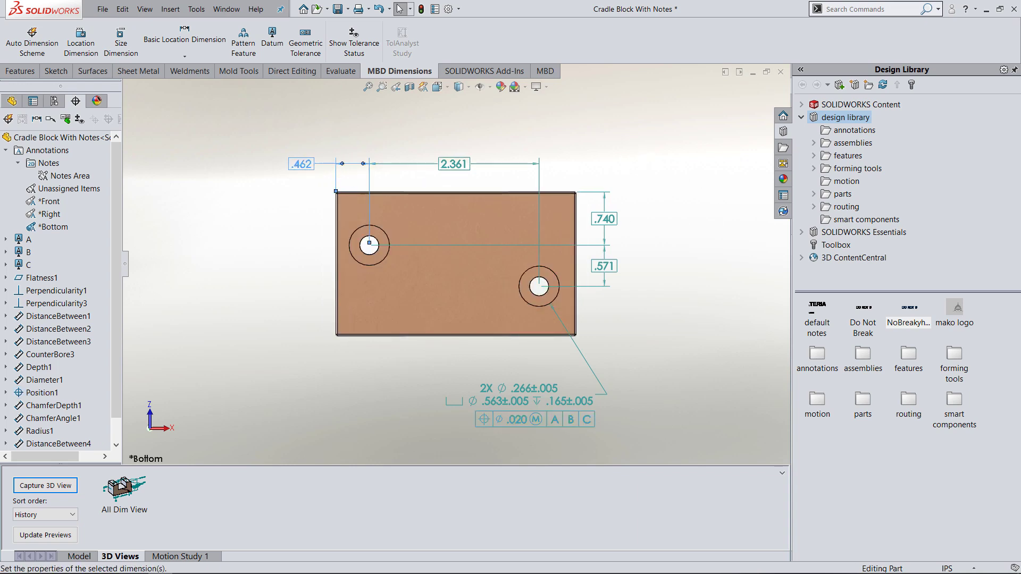
pyautogui.click(246, 270)
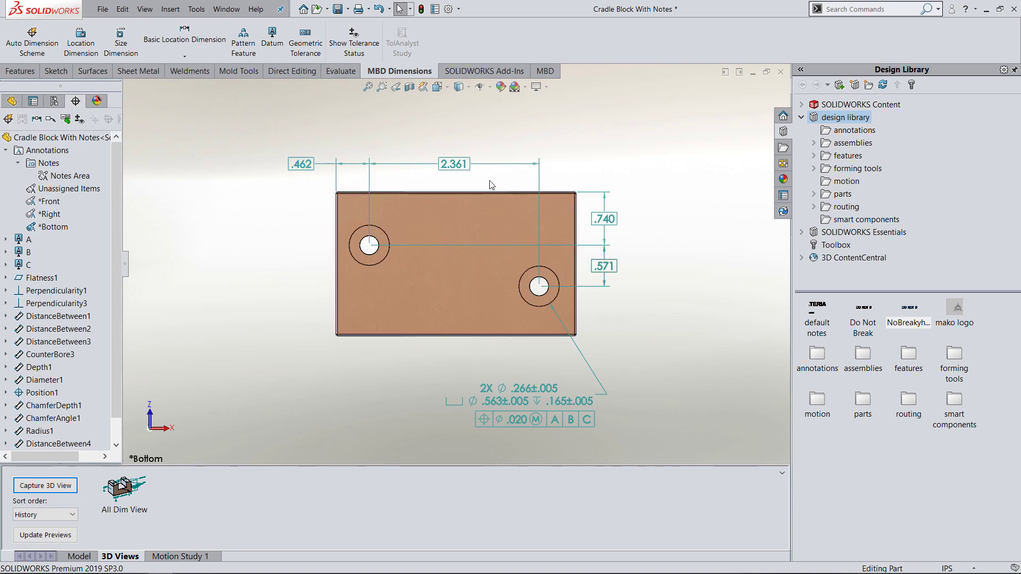
# Check the Create basic dimensions option in the document's DimXpert geometric tolerance settings, leaving it off
pyautogui.click(448, 10)
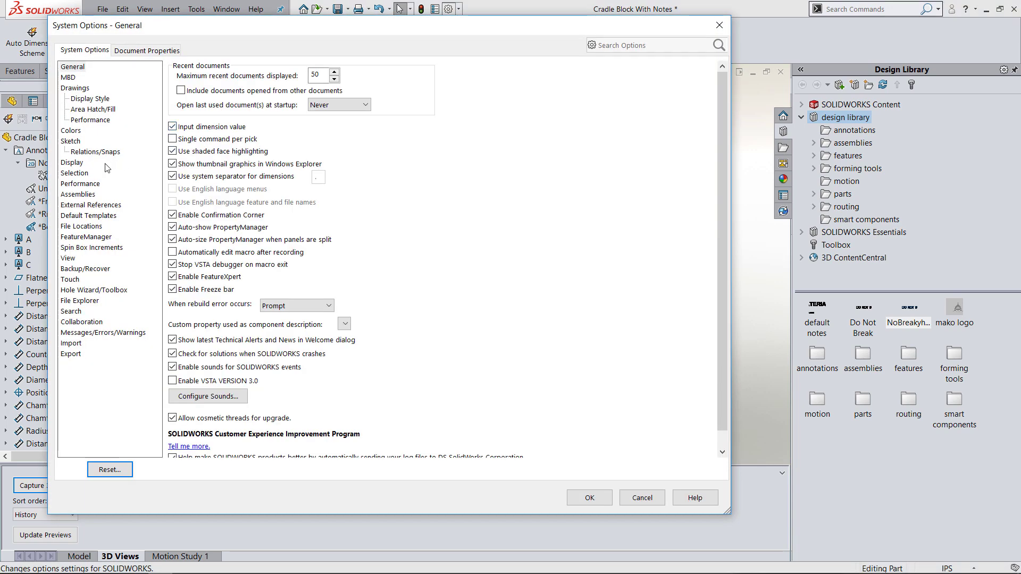
pyautogui.click(142, 52)
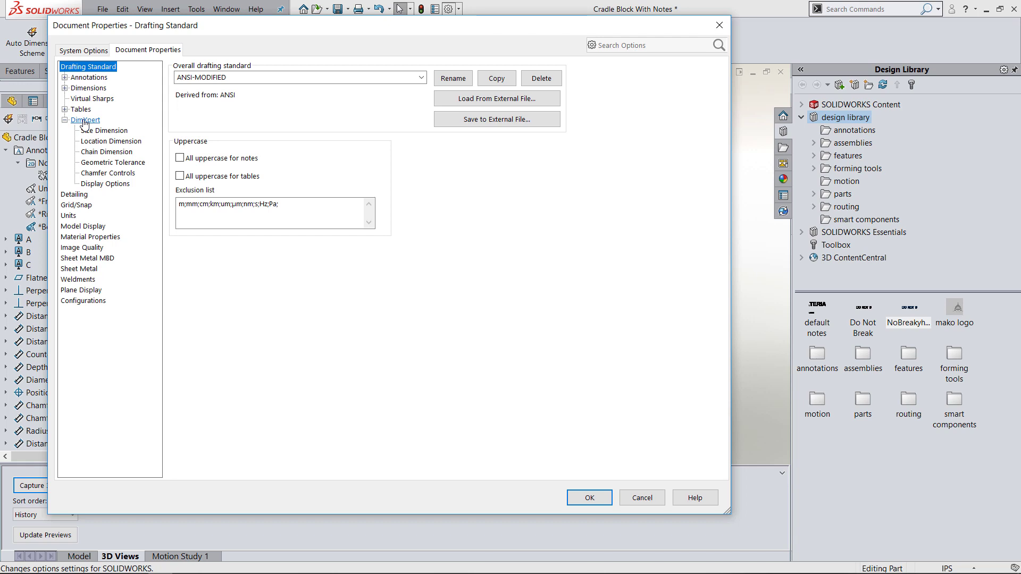
pyautogui.click(137, 163)
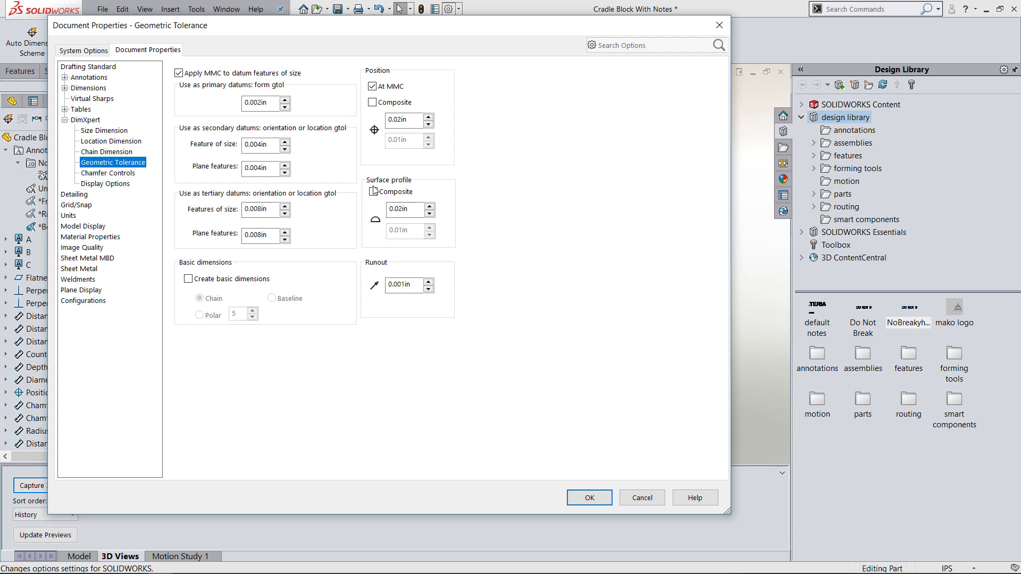
pyautogui.click(189, 279)
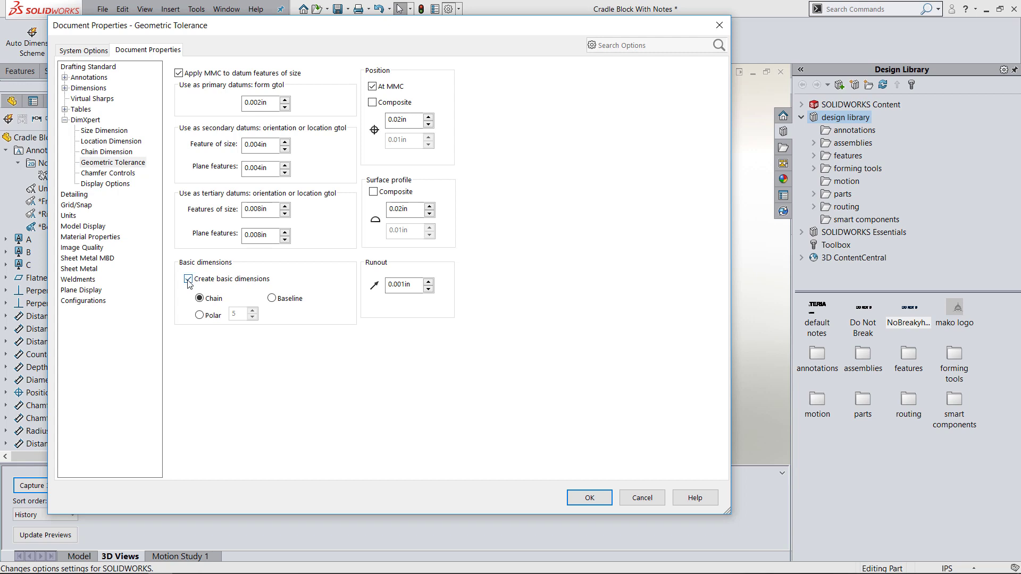
pyautogui.click(189, 280)
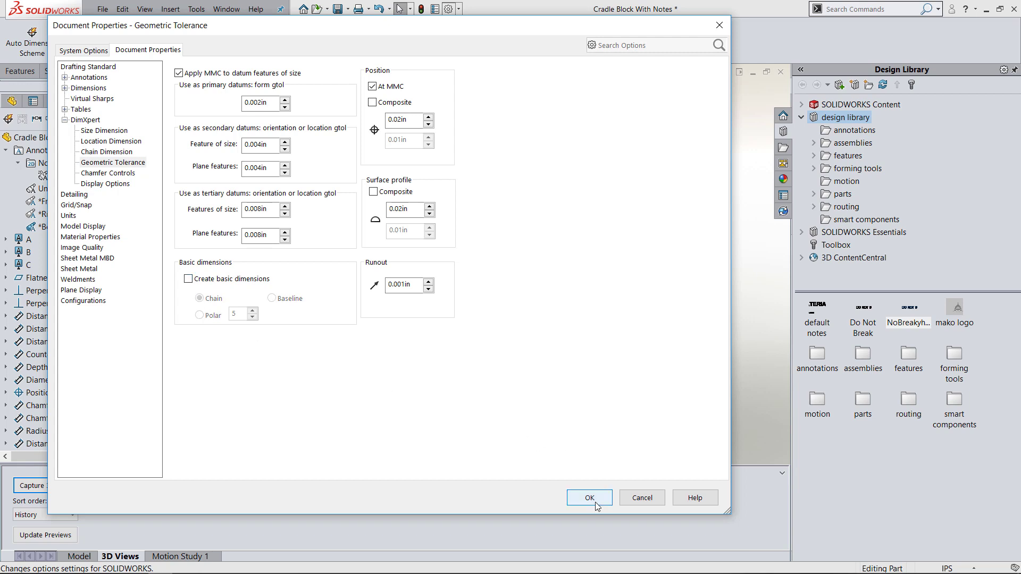
pyautogui.press('Return')
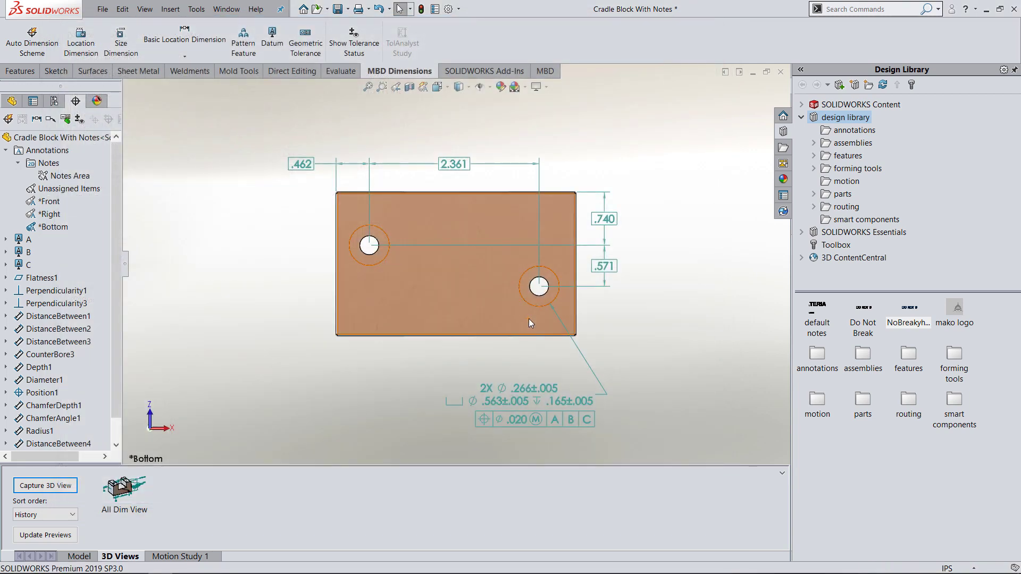
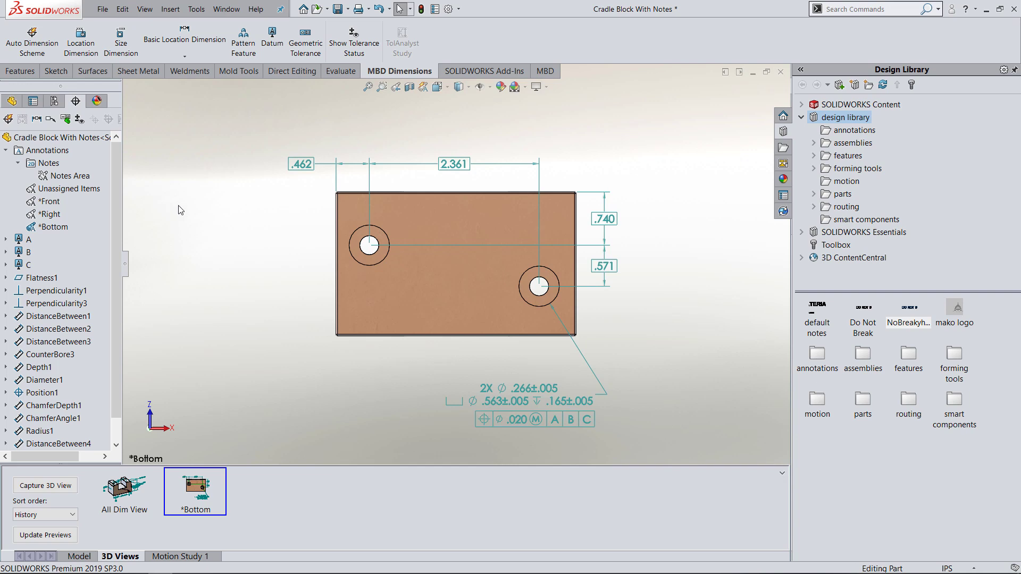
# In All Dim View, move the block's overall 3.335 length dimension farther below the block and reassign it to the *Bottom annotation view
pyautogui.click(121, 489)
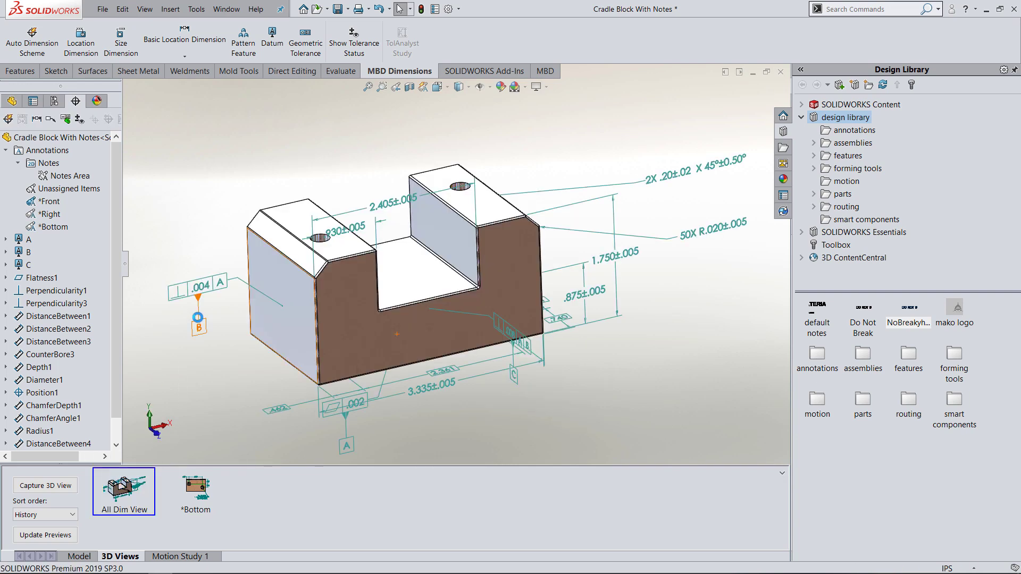
pyautogui.moveTo(437, 391); pyautogui.dragTo(448, 423)
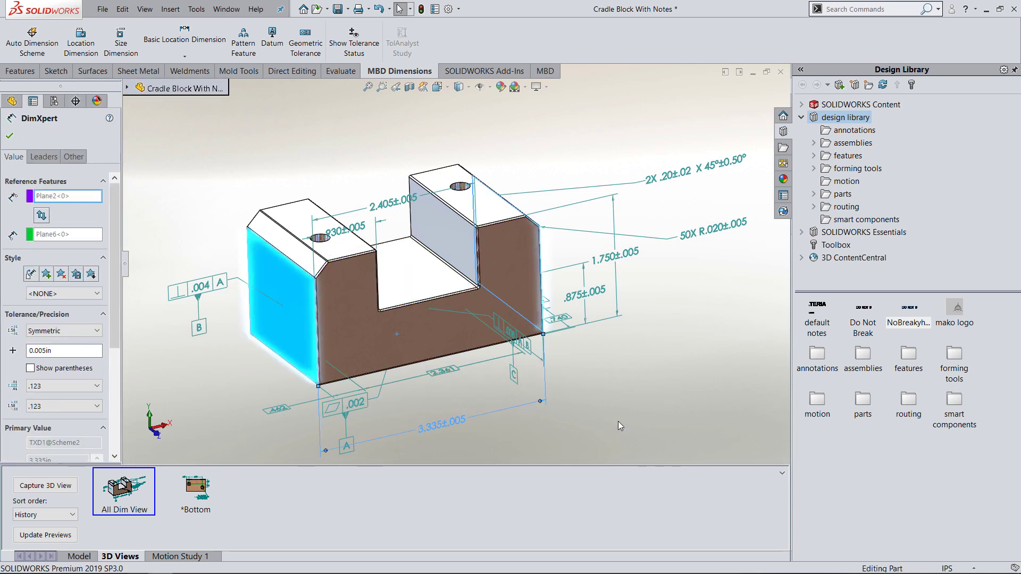
pyautogui.click(599, 381)
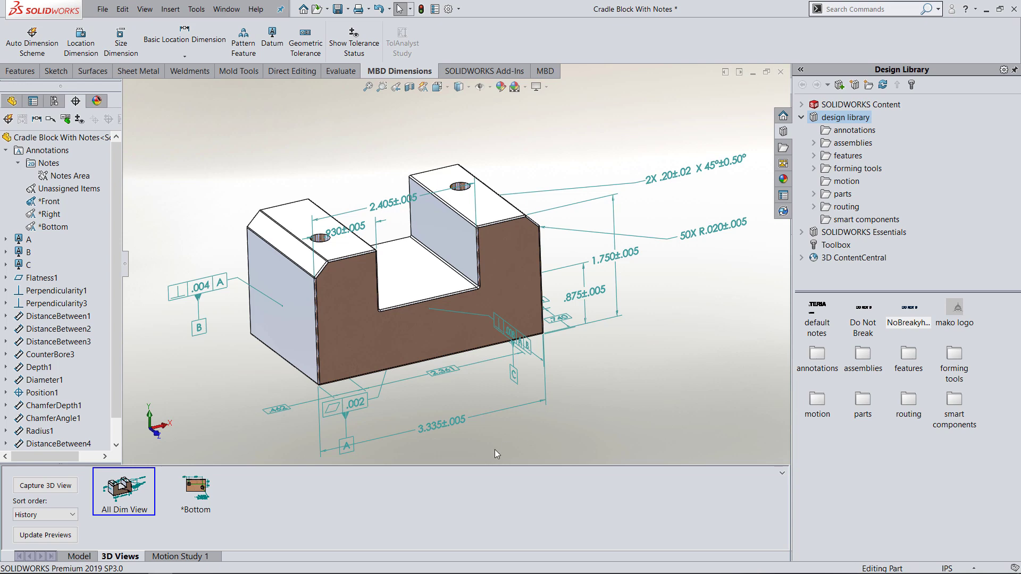
pyautogui.rightClick(435, 426)
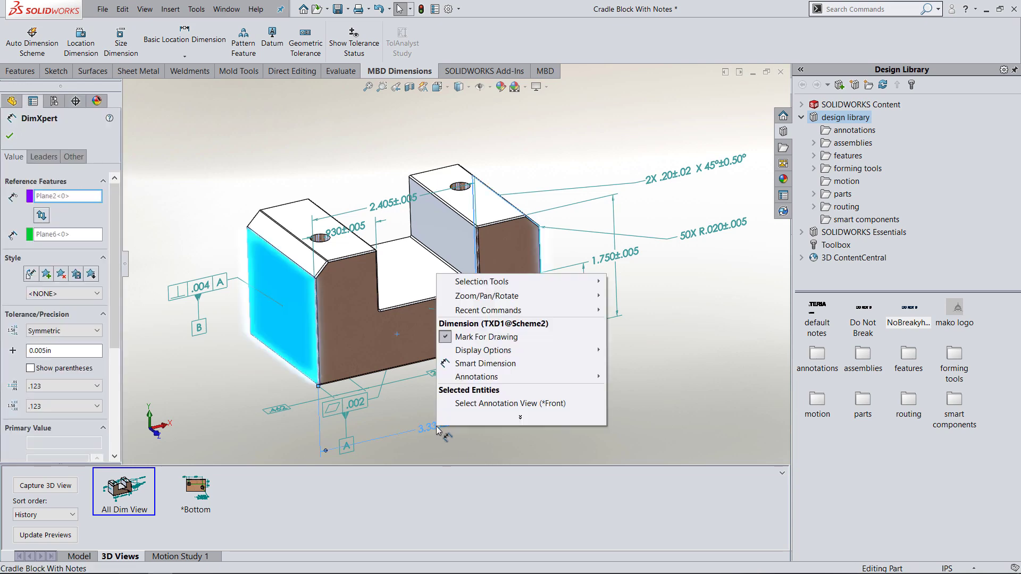
pyautogui.click(497, 404)
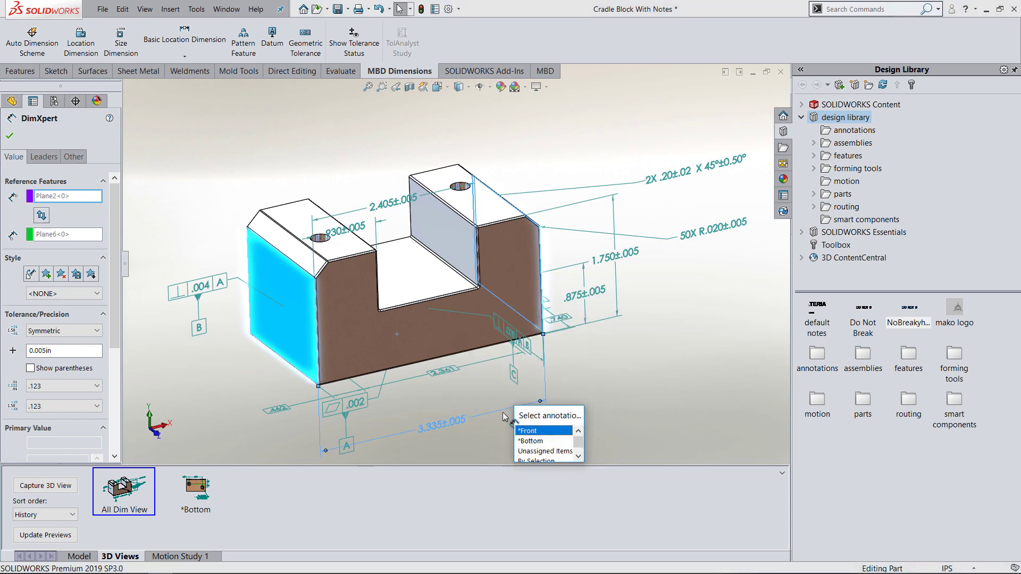
pyautogui.click(530, 440)
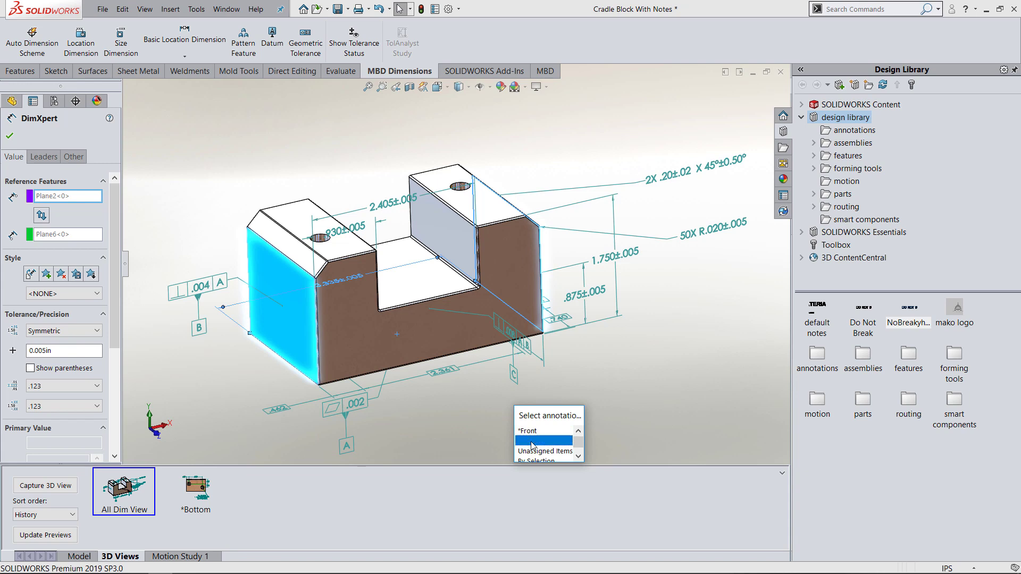
pyautogui.click(10, 135)
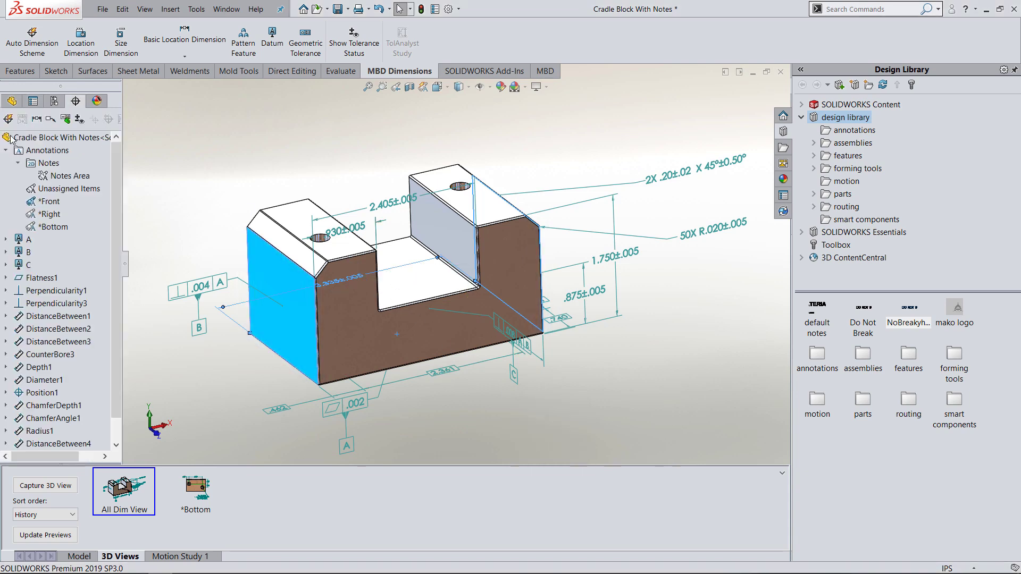
# Activate the *Bottom 3D view, then place the overall length dimension above the block and shift the hole callout clear beneath it
pyautogui.click(205, 485)
pyautogui.doubleClick(195, 485)
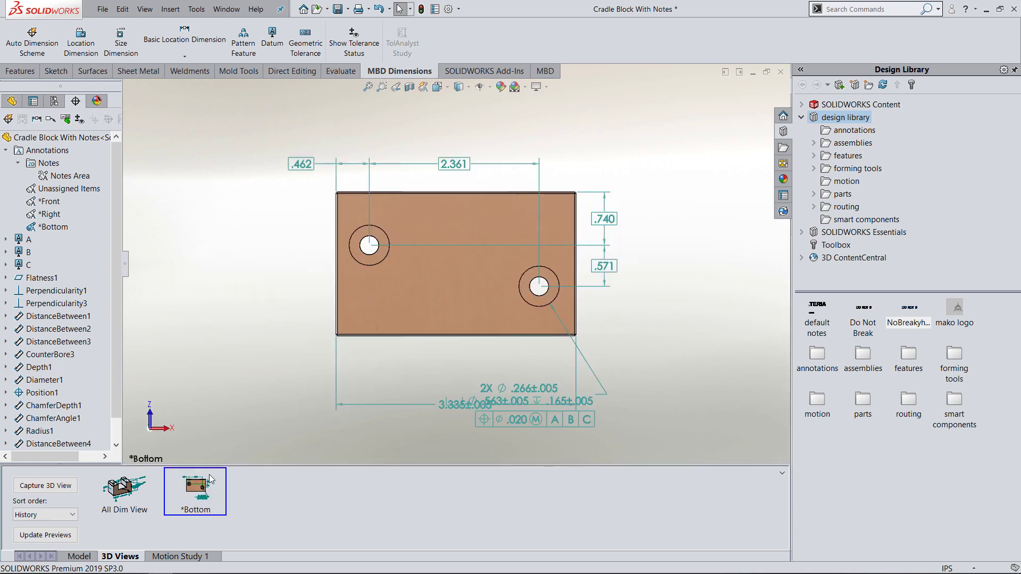
pyautogui.moveTo(466, 413); pyautogui.dragTo(453, 134)
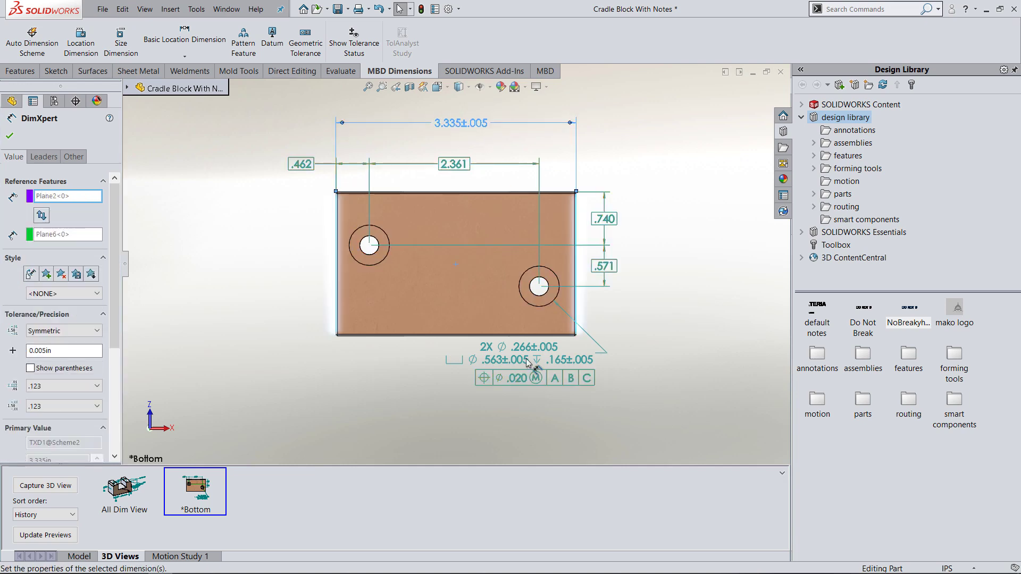
pyautogui.moveTo(518, 348); pyautogui.dragTo(461, 377)
pyautogui.click(240, 351)
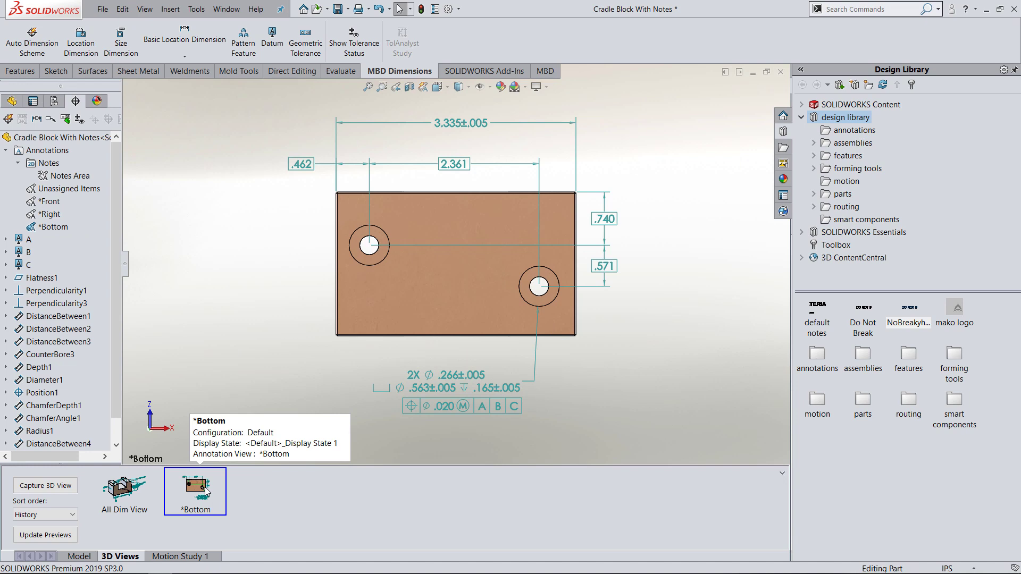
pyautogui.click(481, 124)
pyautogui.rightClick(481, 124)
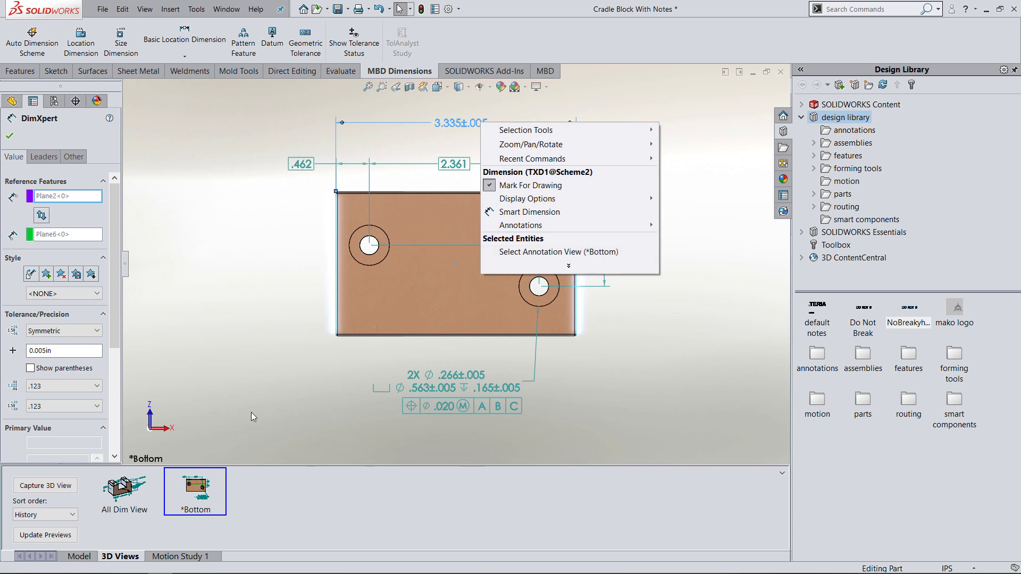
pyautogui.click(596, 254)
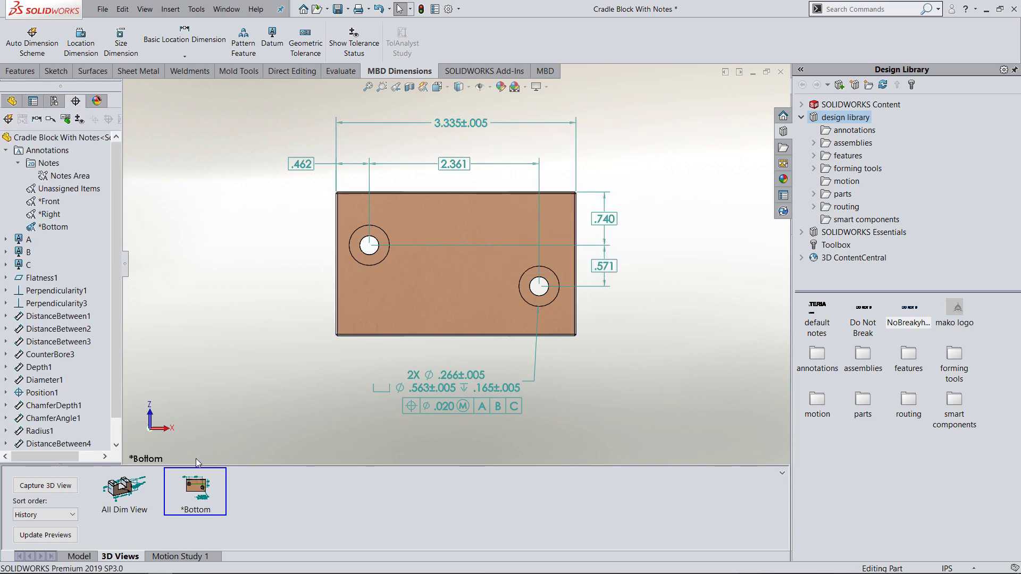
# Recapture the *Bottom 3D view with only the *Bottom annotation view selected
pyautogui.rightClick(195, 486)
pyautogui.click(238, 489)
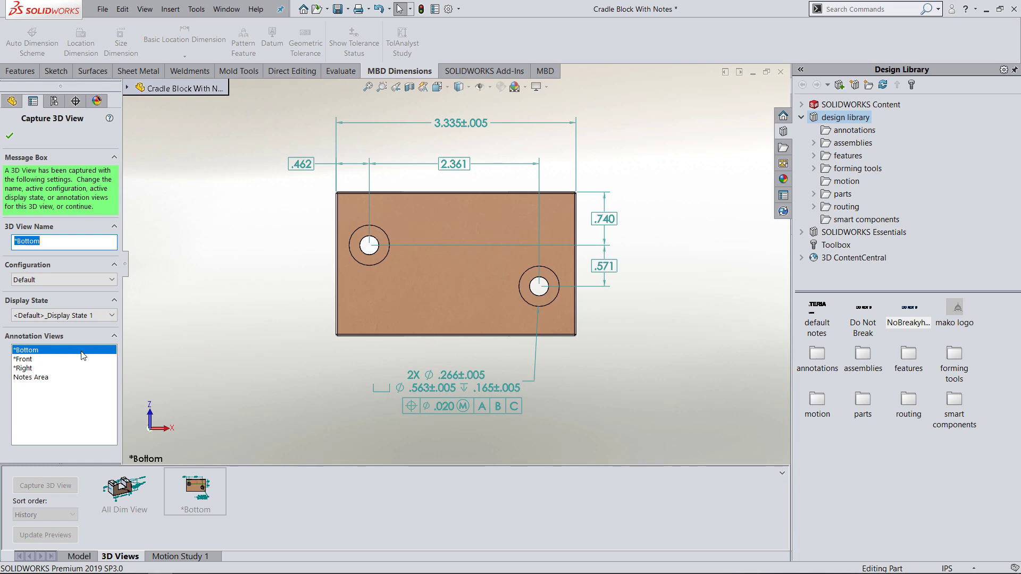
pyautogui.click(9, 136)
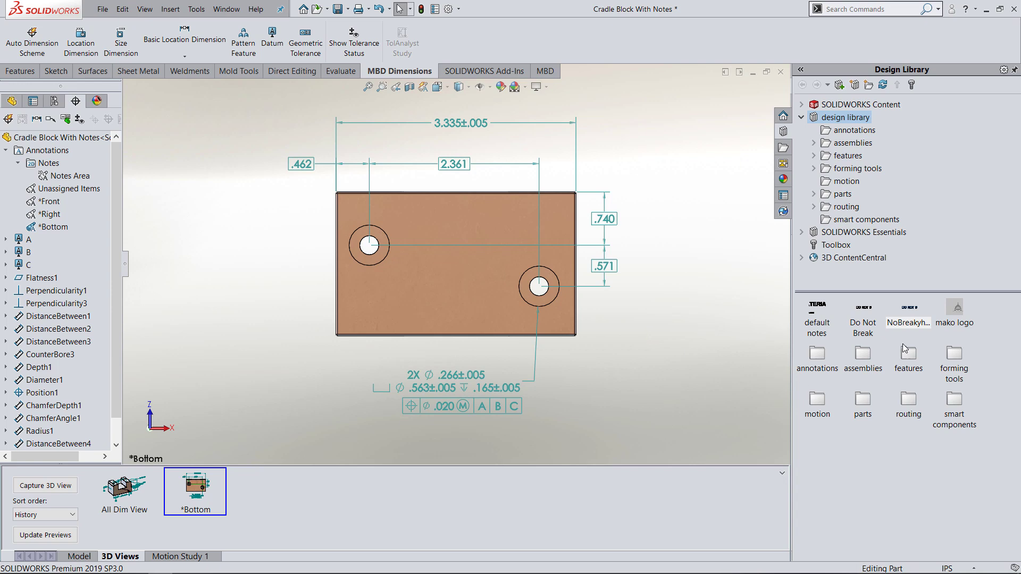
# Insert one copy of the "NoBreakyh..." annotation from the design library below the block and hole callout
pyautogui.moveTo(896, 324)
pyautogui.click(913, 314)
pyautogui.moveTo(913, 315)
pyautogui.mouseDown()
pyautogui.moveTo(574, 423)
pyautogui.moveTo(173, 433)
pyautogui.moveTo(190, 432)
pyautogui.mouseUp()
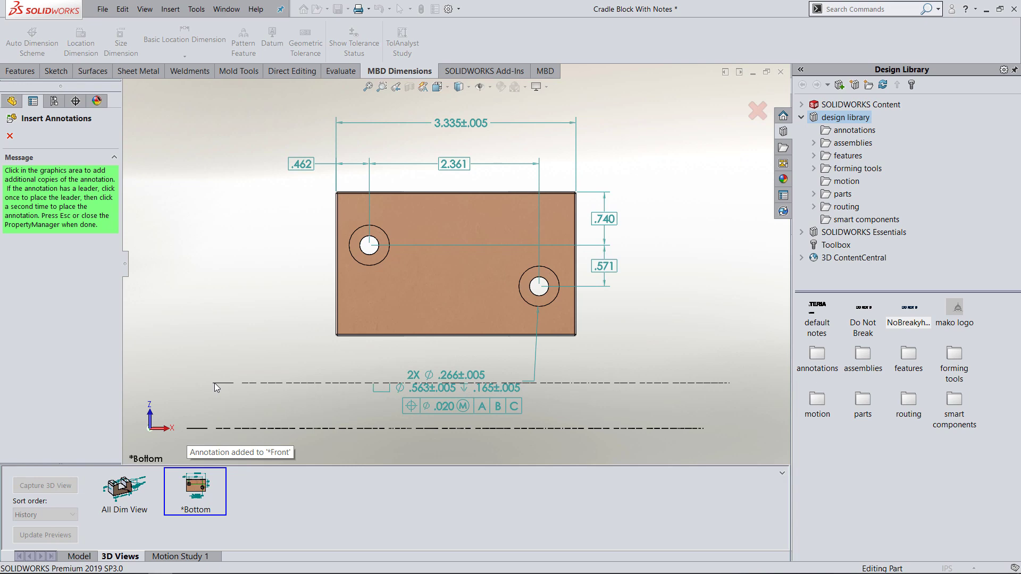
pyautogui.press('Escape')
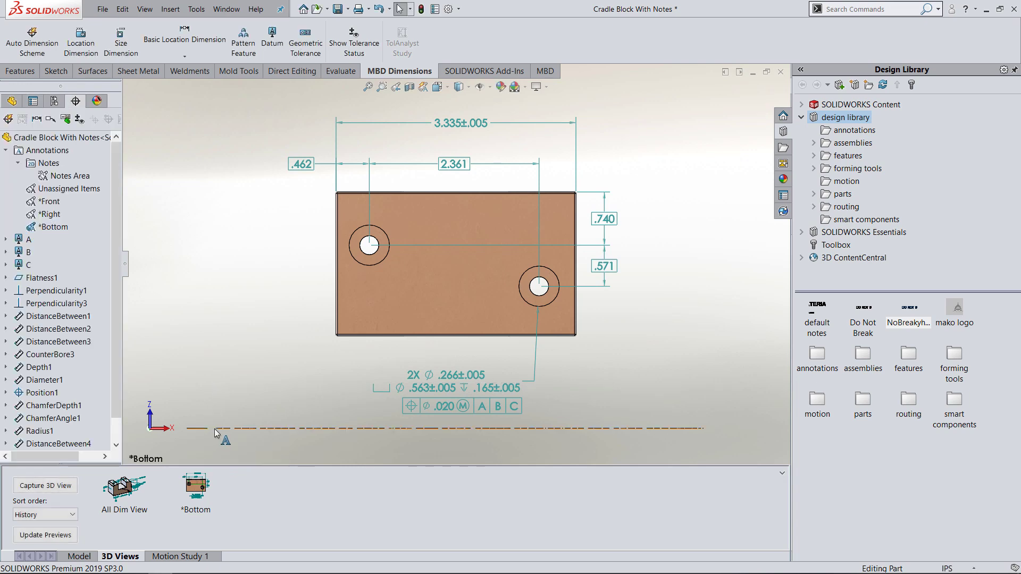
# Reassign the edge-break note below the hole callout to the *Bottom annotation view
pyautogui.rightClick(215, 428)
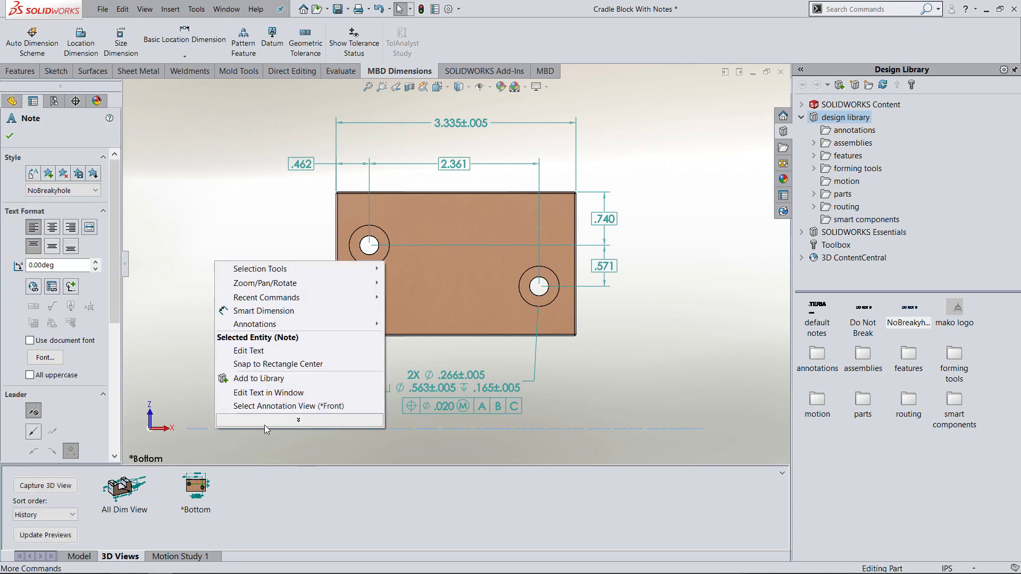
pyautogui.click(303, 406)
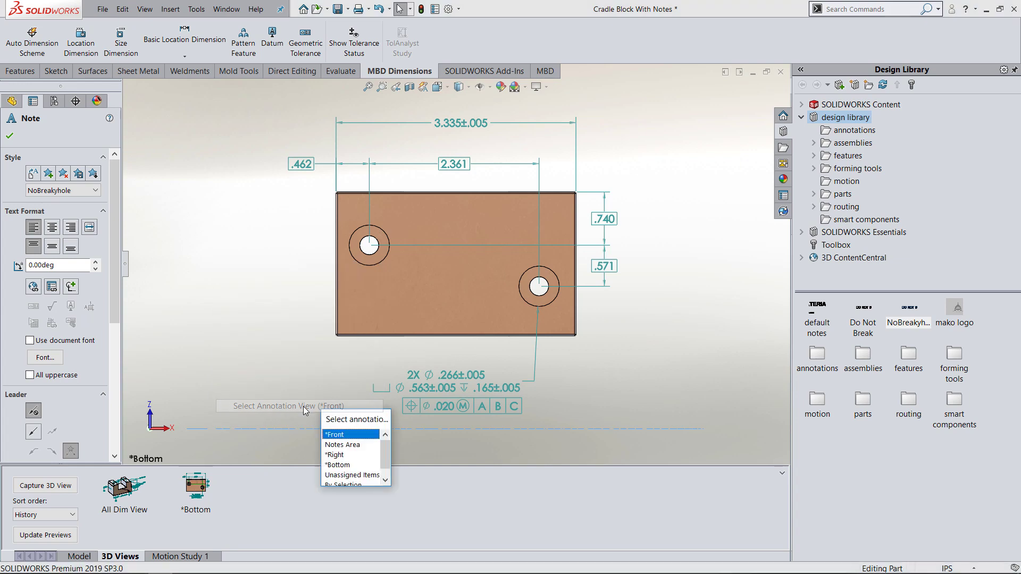
pyautogui.click(343, 466)
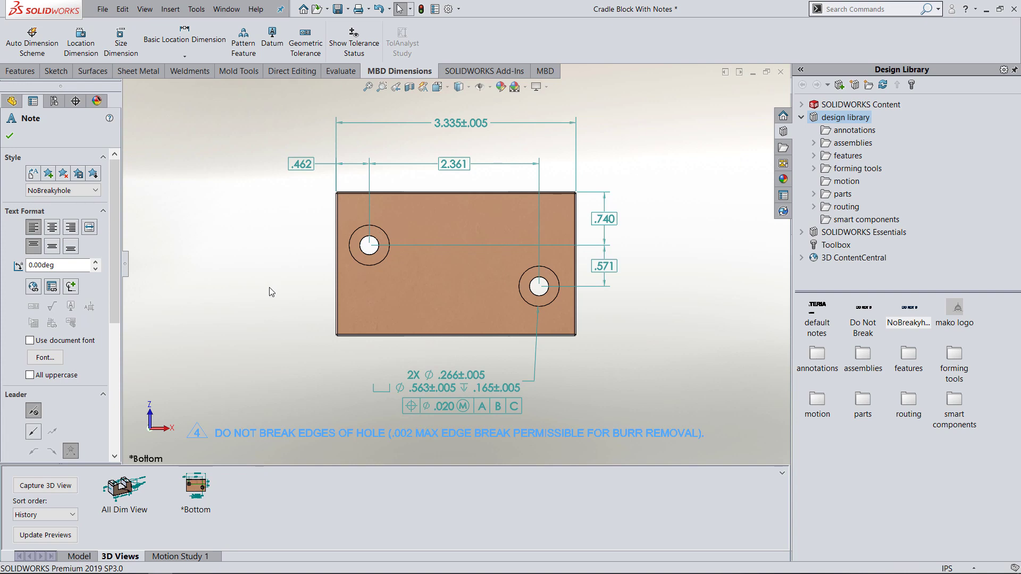
pyautogui.press('Escape')
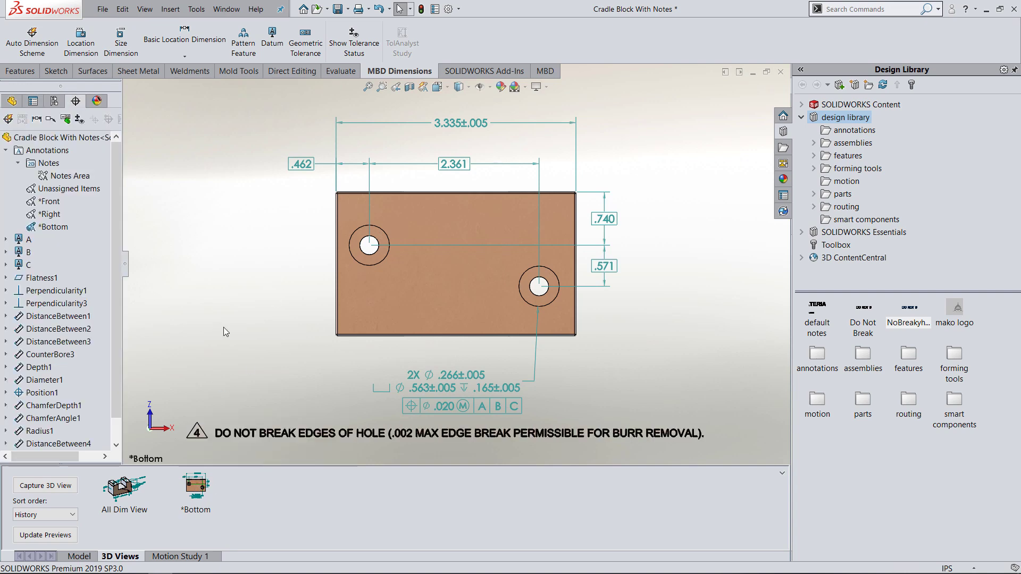
# Insert the triangle flag 4 symbol at the start of the counterbored hole callout text, accepting the manual text override
pyautogui.click(417, 382)
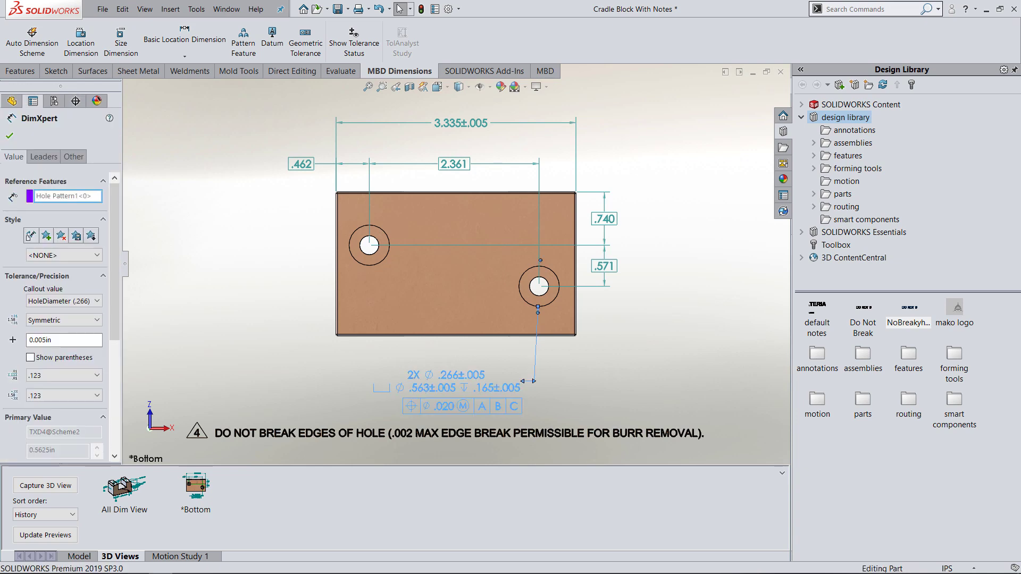
pyautogui.moveTo(118, 308); pyautogui.dragTo(115, 386)
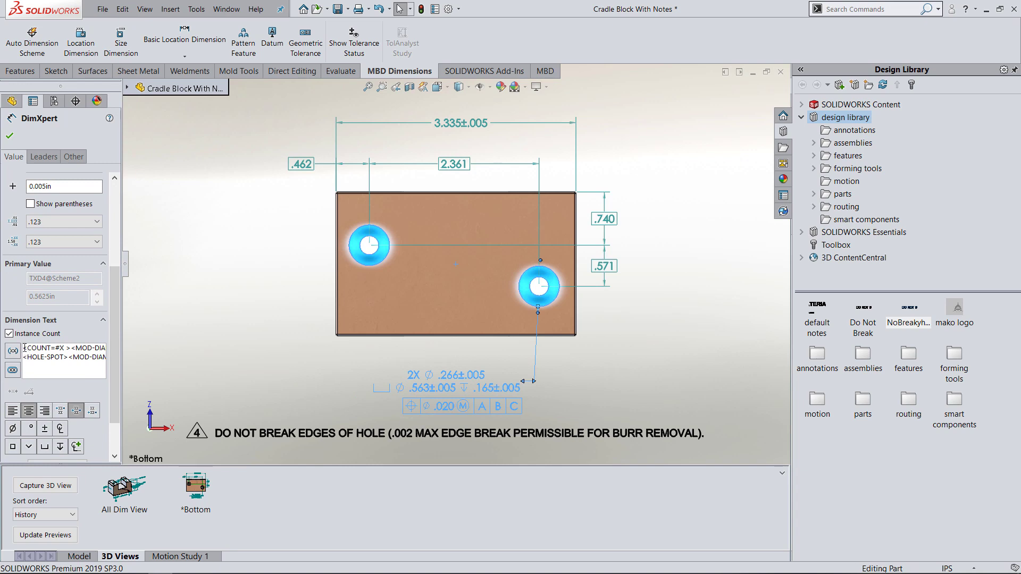
pyautogui.click(77, 447)
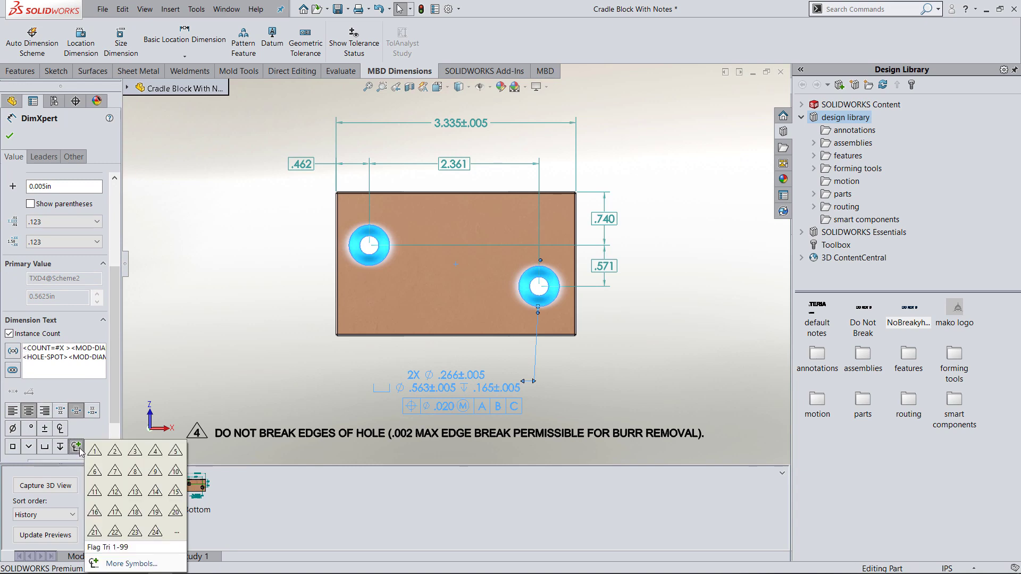
pyautogui.click(155, 452)
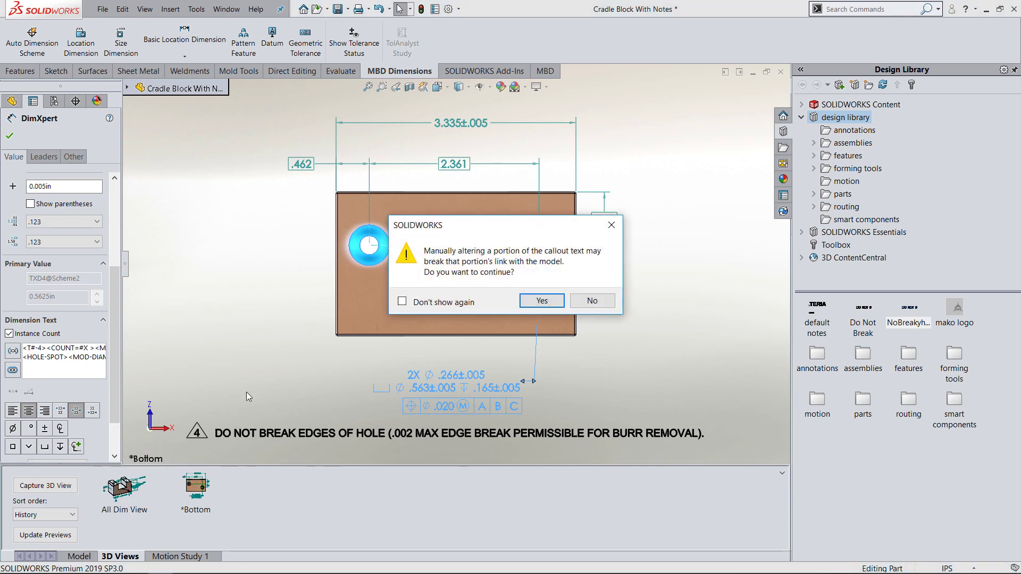
pyautogui.click(541, 301)
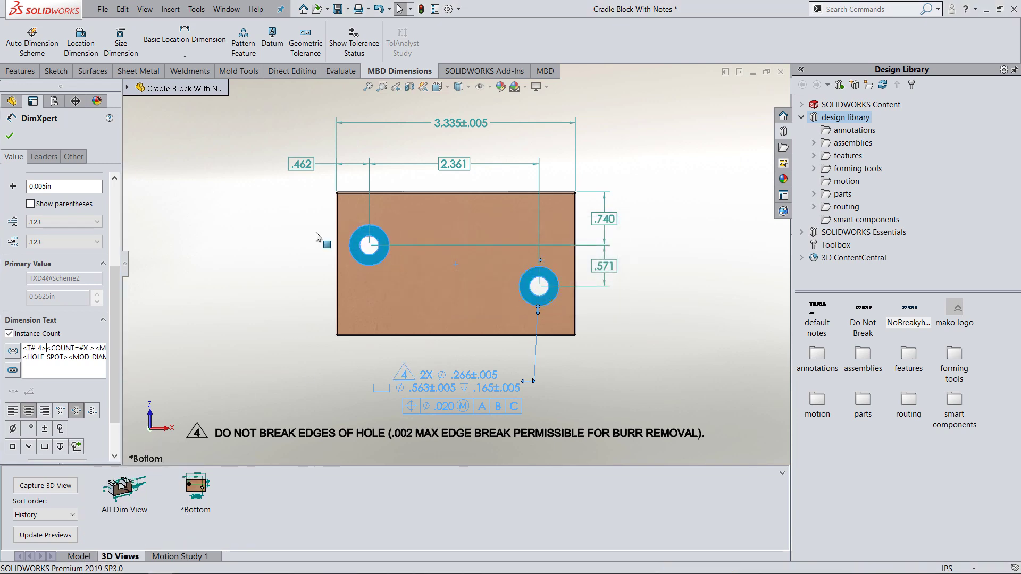
pyautogui.click(10, 137)
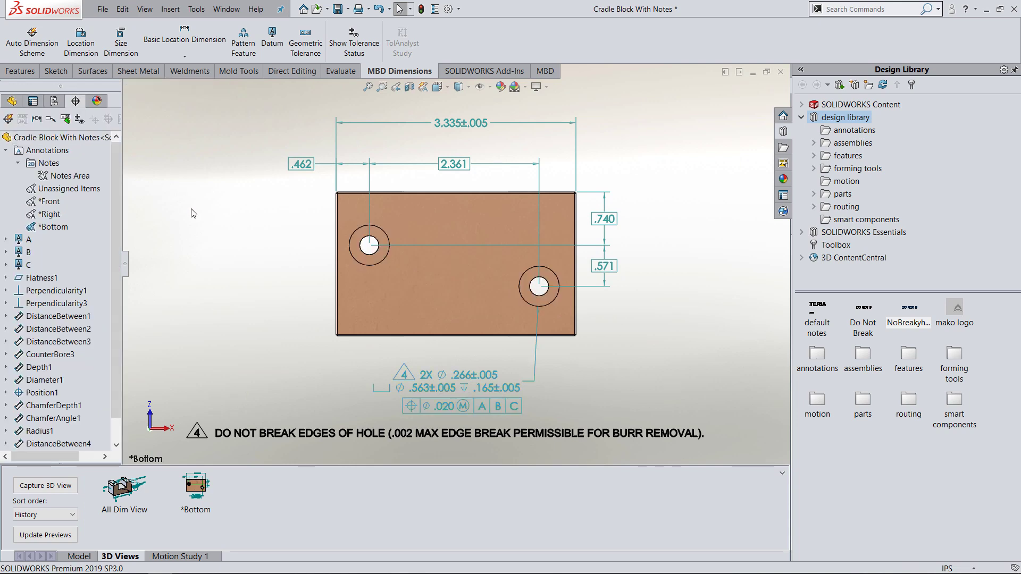
# Recapture the *Bottom 3D view, deselecting *Front so only the *Bottom annotation view is included
pyautogui.rightClick(203, 487)
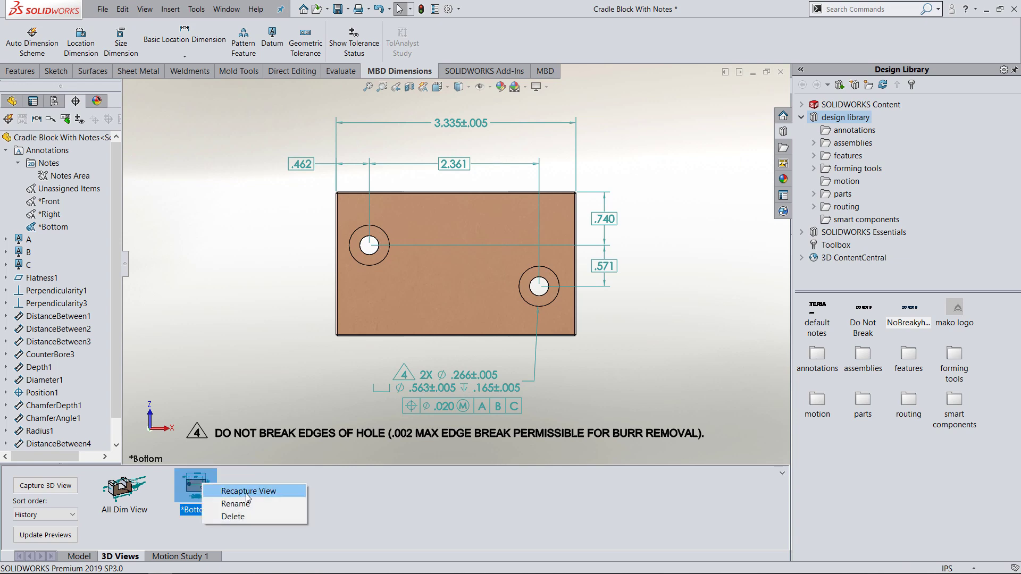
pyautogui.click(246, 492)
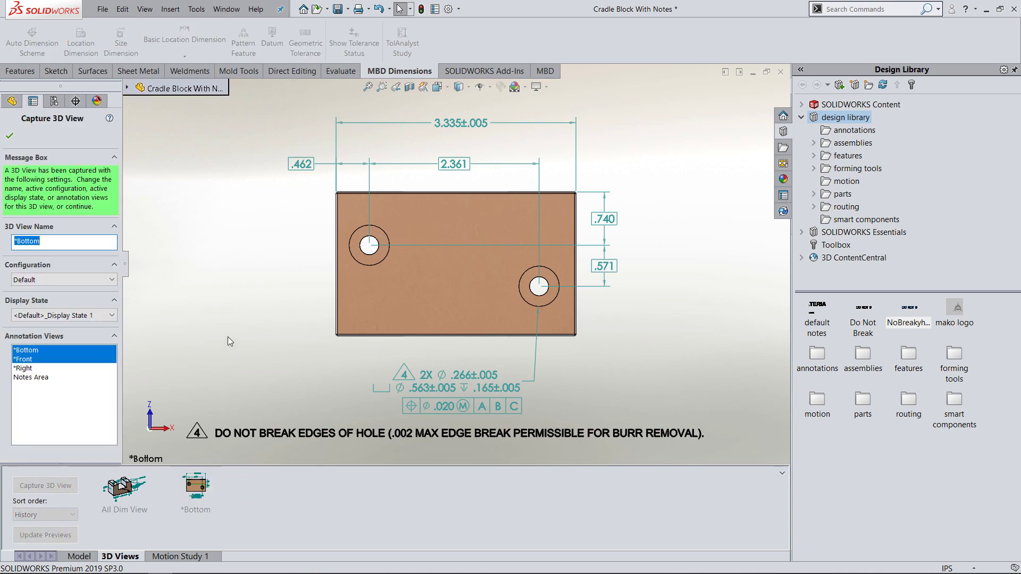
pyautogui.keyDown('ctrl'); pyautogui.click(32, 362); pyautogui.keyUp('ctrl')
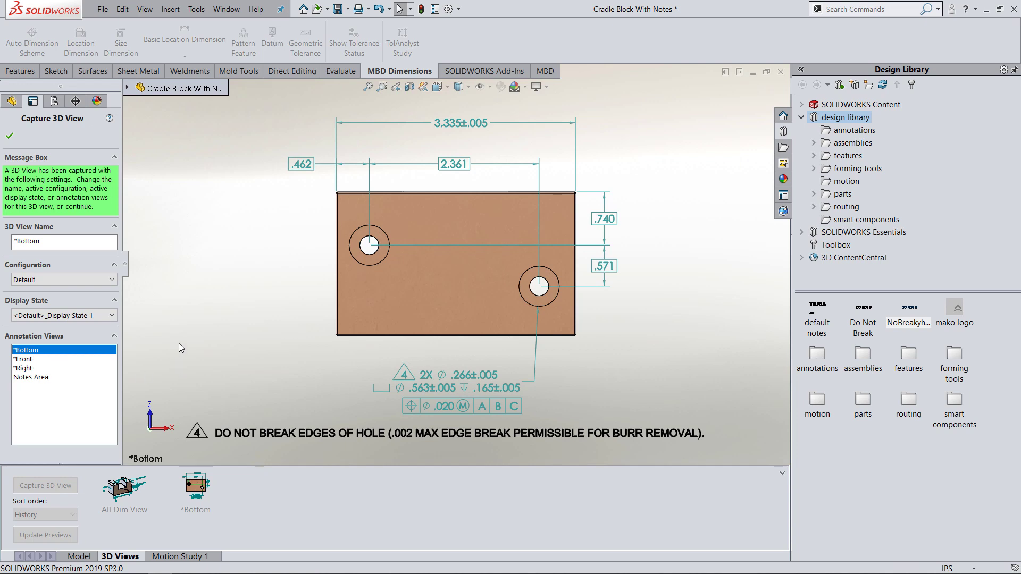
pyautogui.click(10, 136)
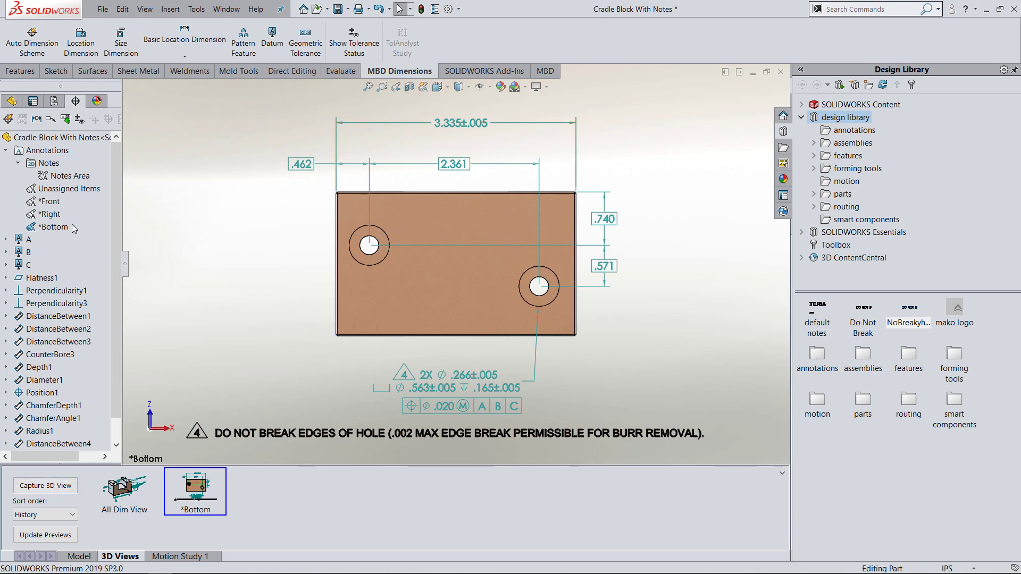
# Activate and reorient to the *Front annotation view and spread the chamfer and radius callouts, slot dimensions and datum B frame clear of the block
pyautogui.rightClick(51, 204)
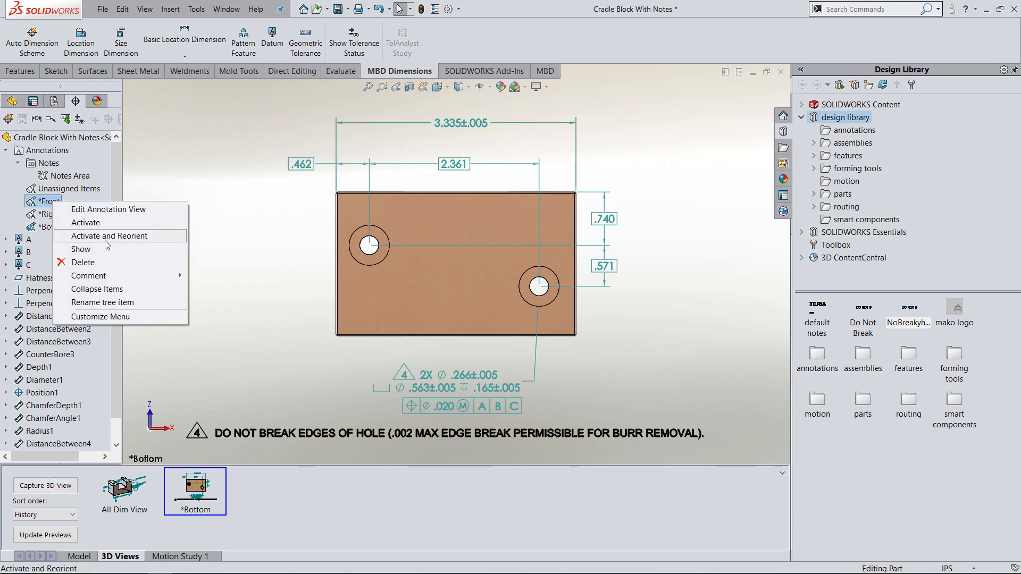
pyautogui.click(110, 237)
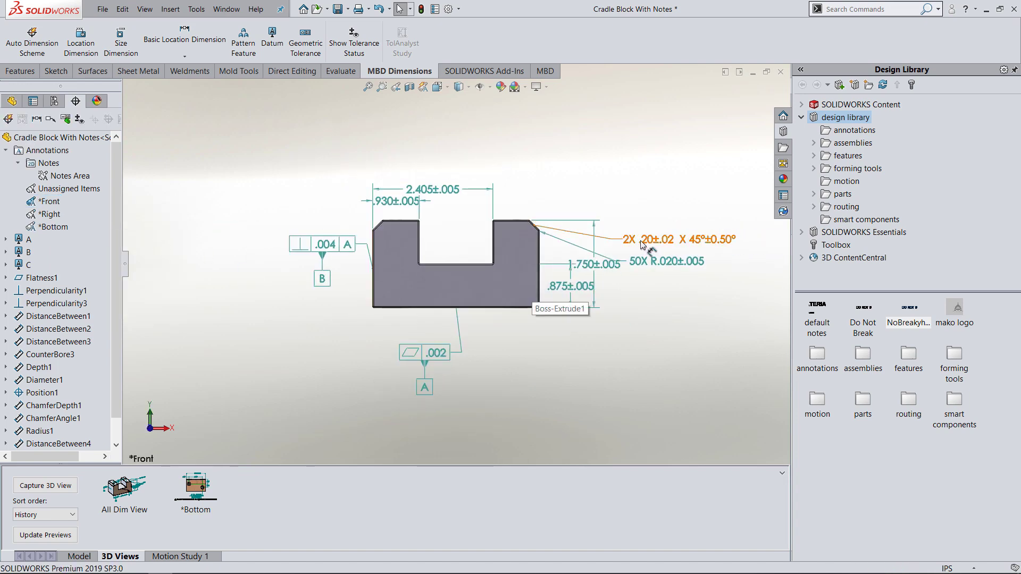
pyautogui.moveTo(646, 262); pyautogui.dragTo(643, 182)
pyautogui.moveTo(447, 191); pyautogui.dragTo(446, 166)
pyautogui.moveTo(393, 204); pyautogui.dragTo(321, 204)
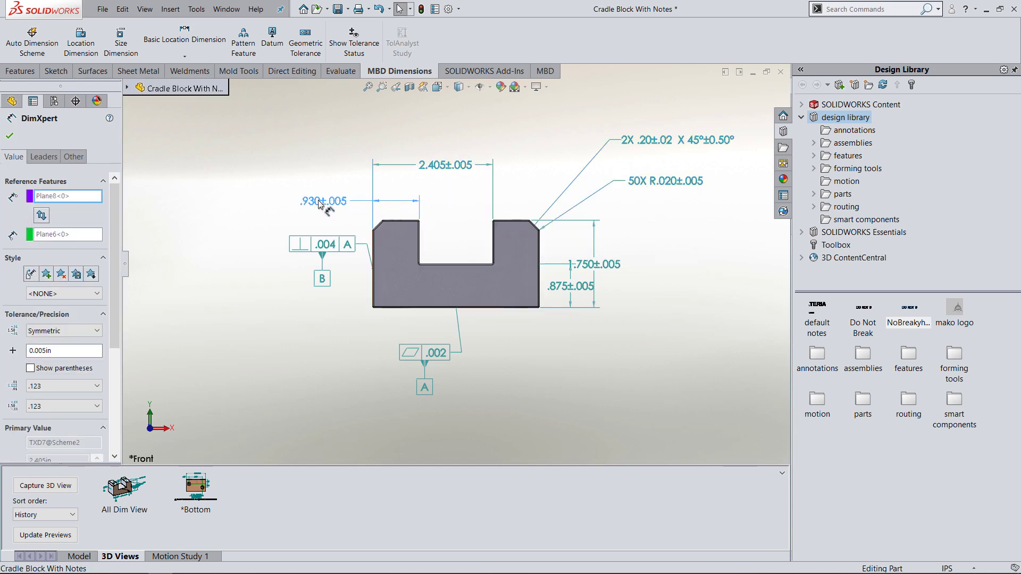
pyautogui.moveTo(303, 244); pyautogui.dragTo(269, 312)
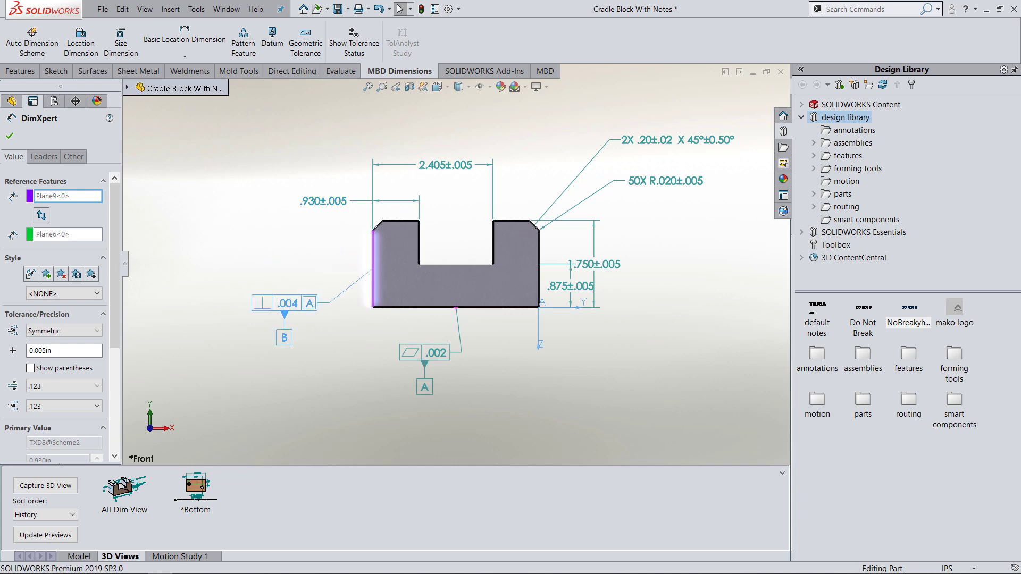
pyautogui.scroll(-2, 545, 236)
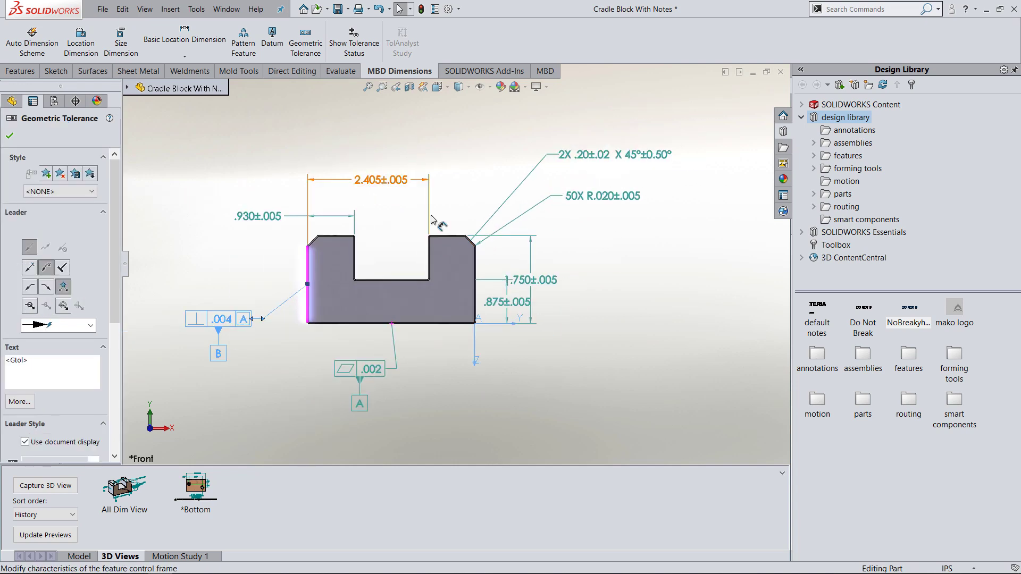
pyautogui.scroll(-2, 478, 248)
pyautogui.scroll(1, 410, 248)
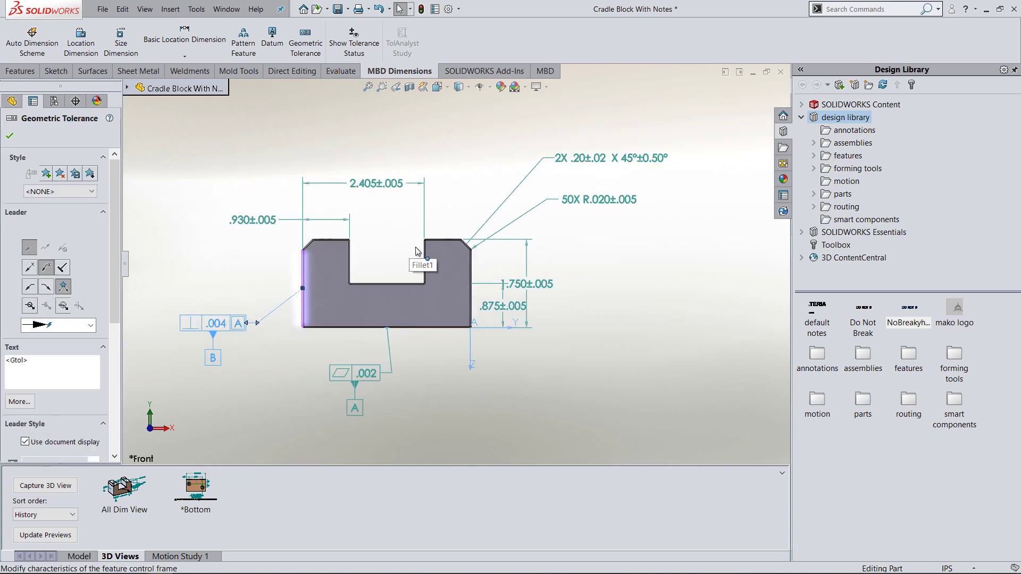
pyautogui.click(10, 137)
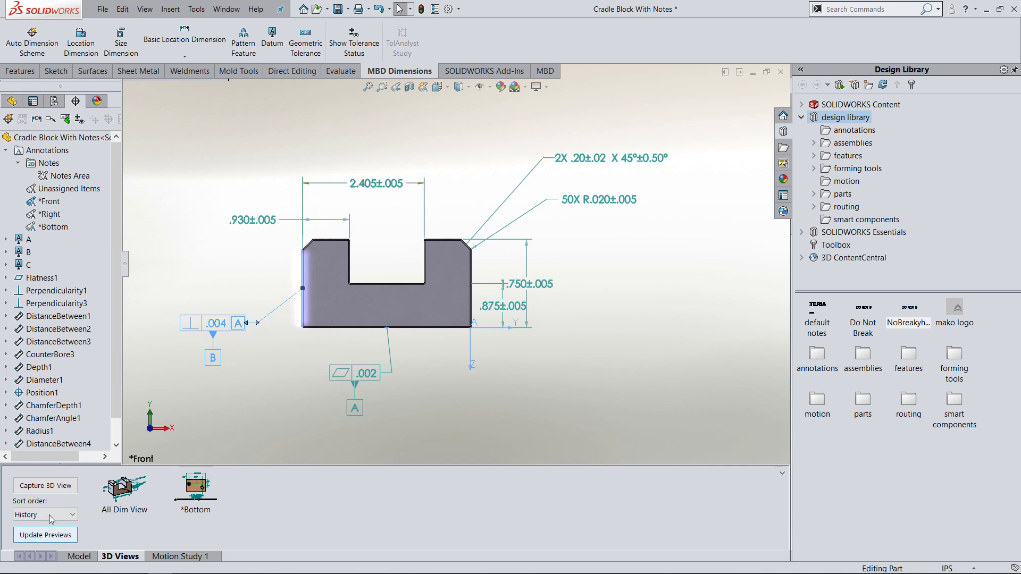
# Capture a *Front 3D view with only the *Front annotation view selected
pyautogui.click(53, 484)
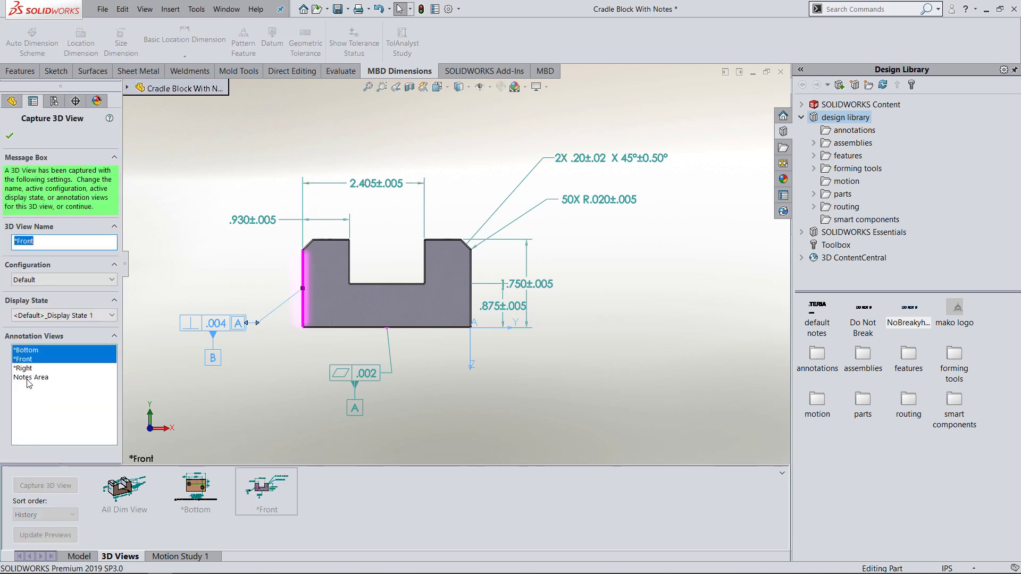
pyautogui.click(27, 359)
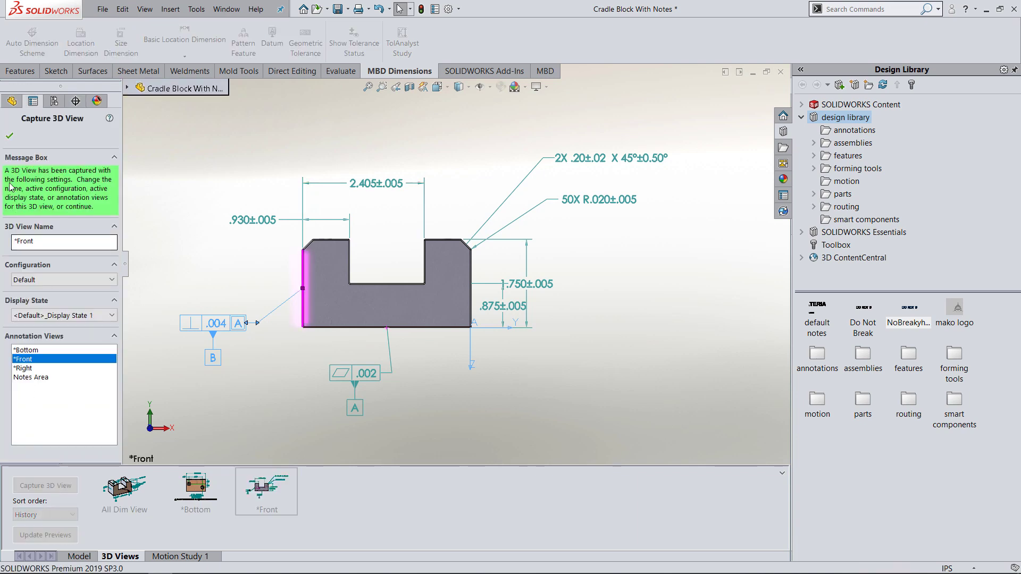
pyautogui.click(9, 135)
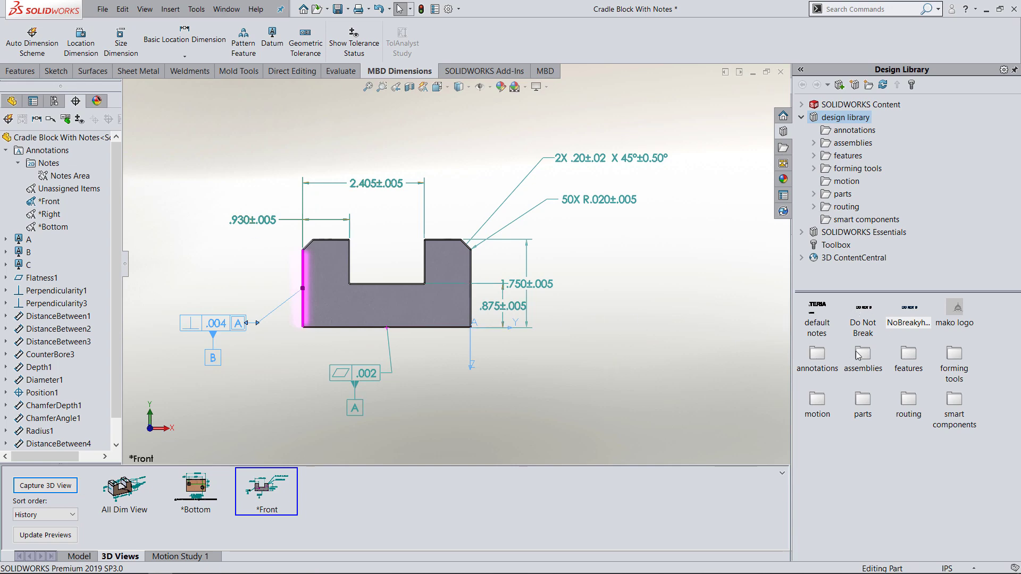
# Insert one copy of the "default notes" annotation from the design library beside the block, just below the radius callout
pyautogui.click(825, 314)
pyautogui.moveTo(825, 314)
pyautogui.mouseDown()
pyautogui.moveTo(539, 271)
pyautogui.moveTo(530, 239)
pyautogui.moveTo(575, 235)
pyautogui.moveTo(556, 214)
pyautogui.mouseUp()
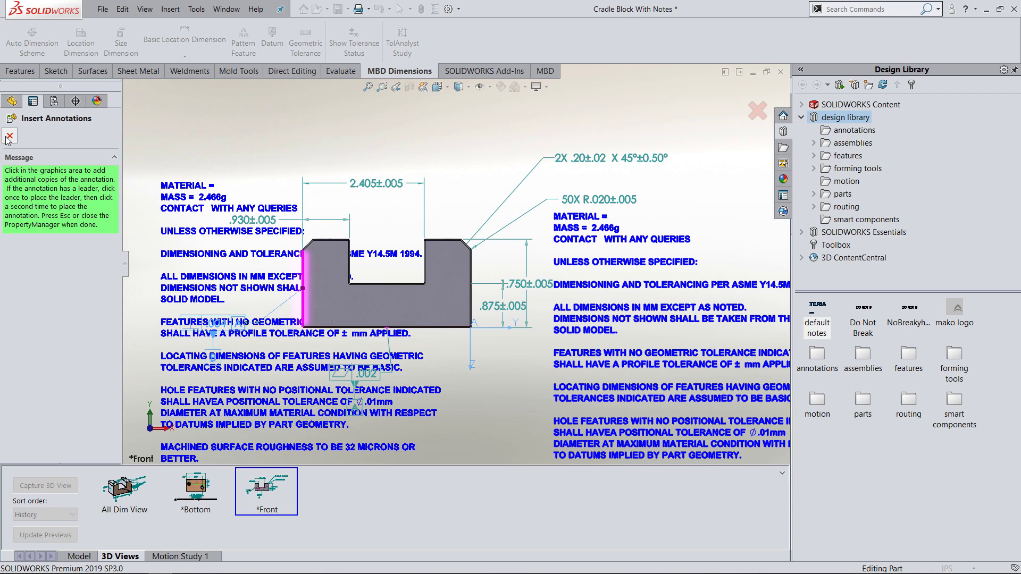
pyautogui.press('Escape')
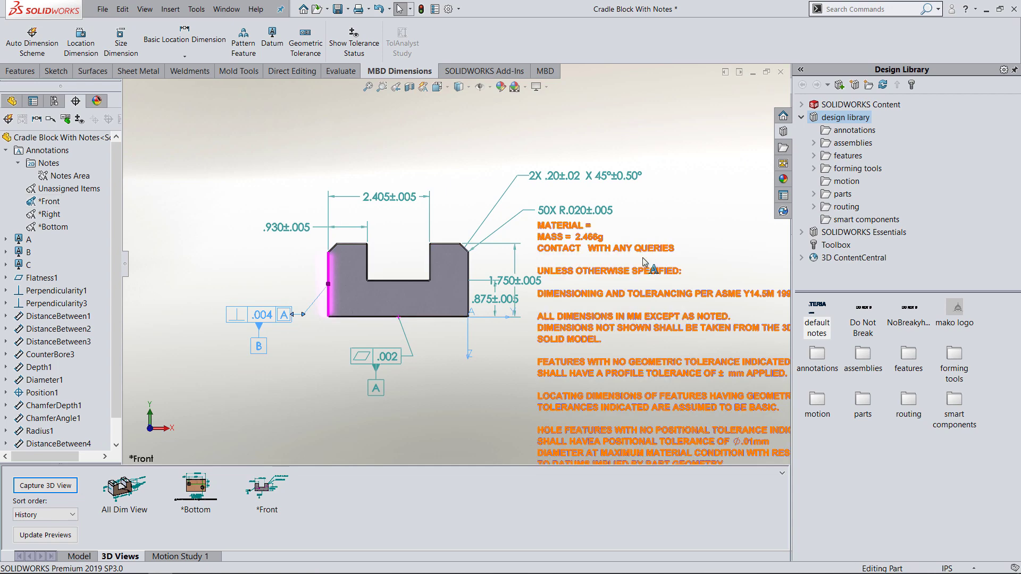
# Try assigning the default notes to the *Right annotation view, and return them to *Front
pyautogui.click(579, 243)
pyautogui.rightClick(579, 243)
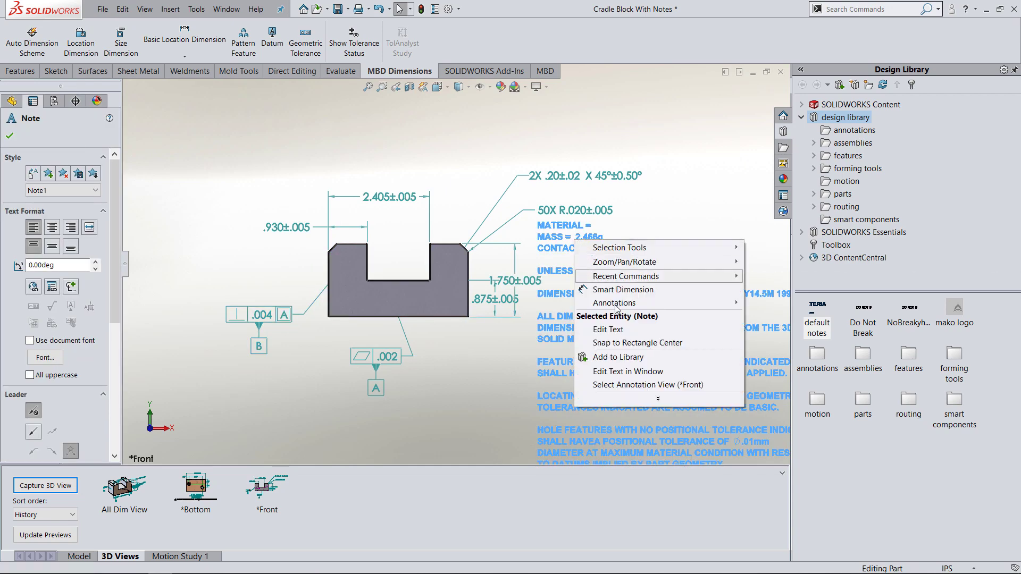
pyautogui.click(662, 394)
pyautogui.click(693, 422)
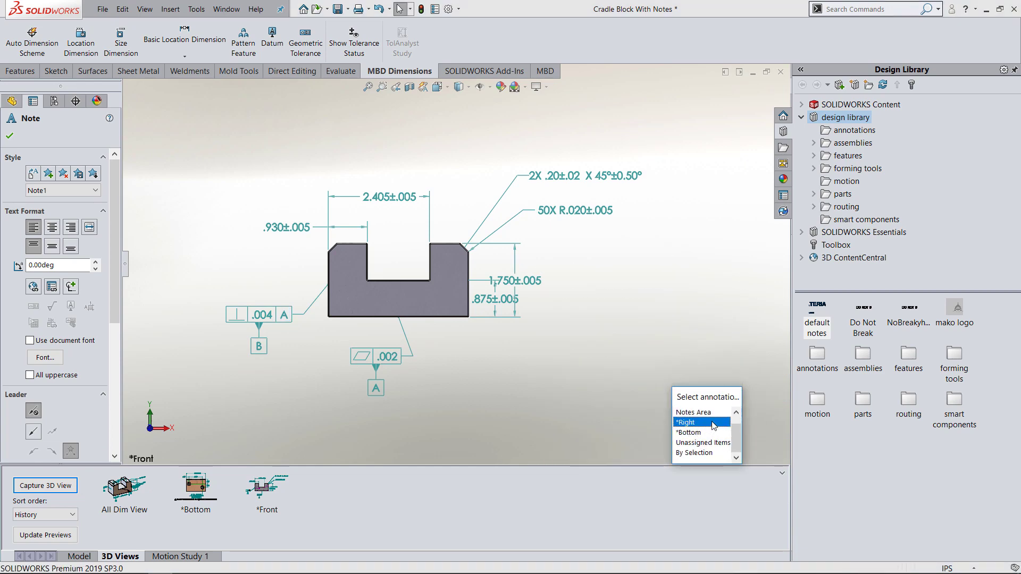
pyautogui.click(715, 422)
pyautogui.moveTo(738, 432); pyautogui.dragTo(737, 426)
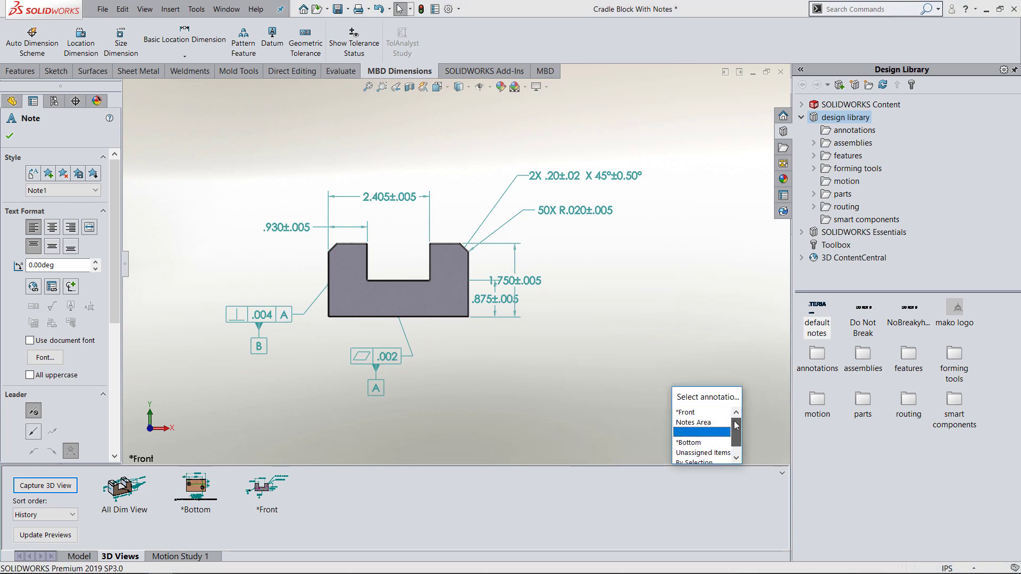
pyautogui.click(707, 412)
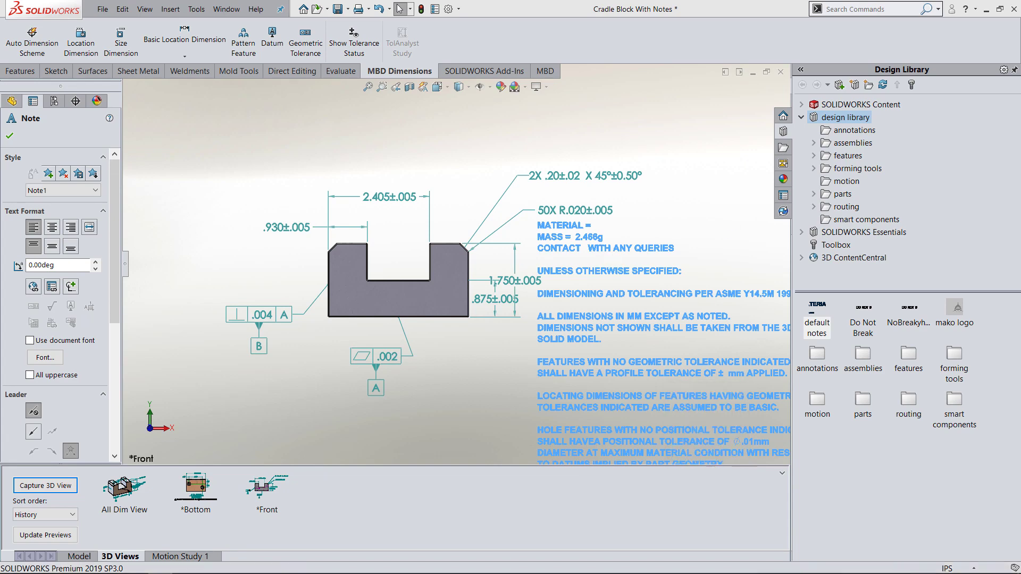
# Link the MATERIAL line of the default notes to the Material property of the component to which the annotation is attached
pyautogui.doubleClick(606, 248)
pyautogui.click(596, 229)
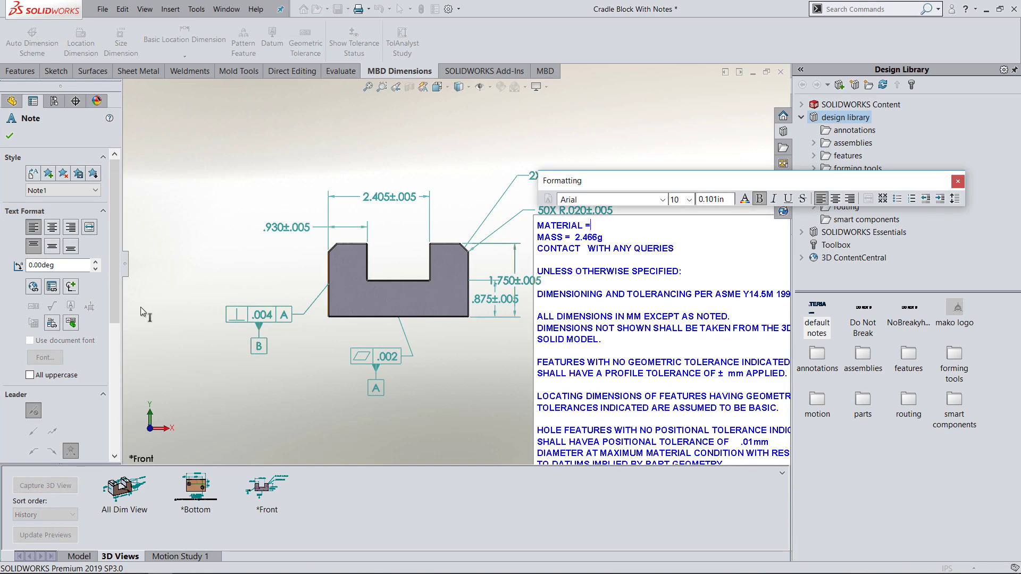
pyautogui.click(57, 289)
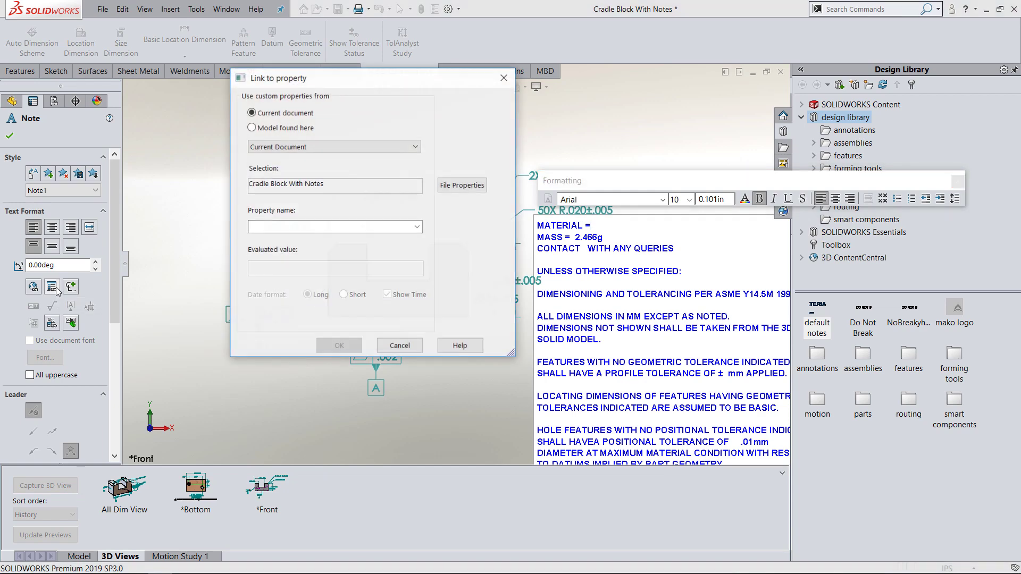
pyautogui.click(251, 128)
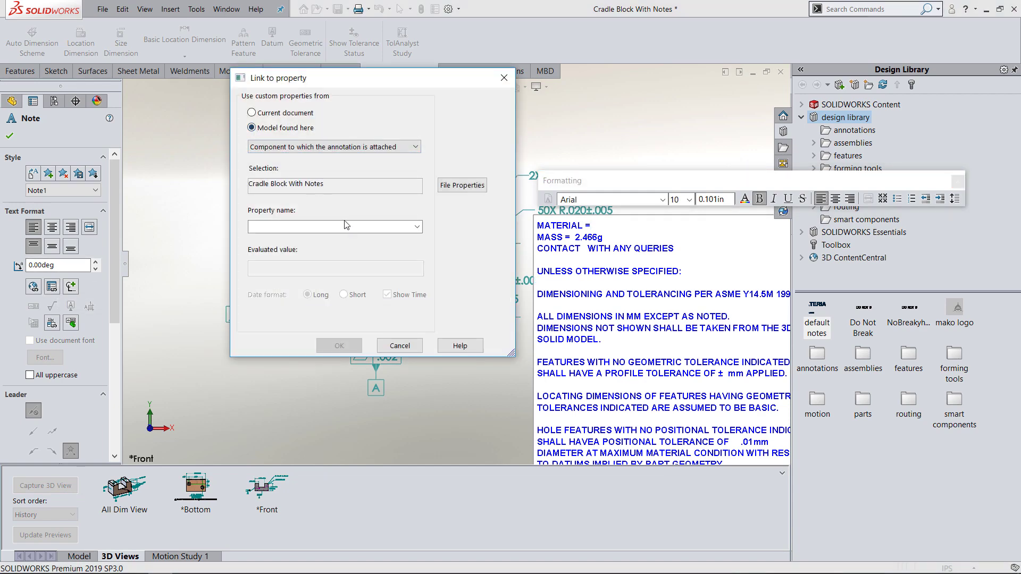
pyautogui.click(386, 227)
pyautogui.click(413, 230)
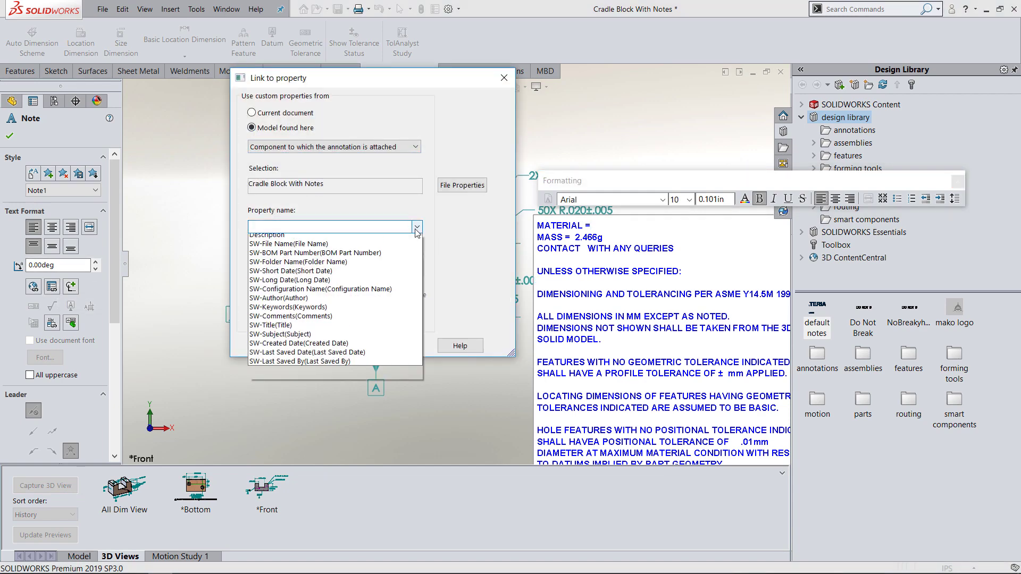
pyautogui.click(358, 240)
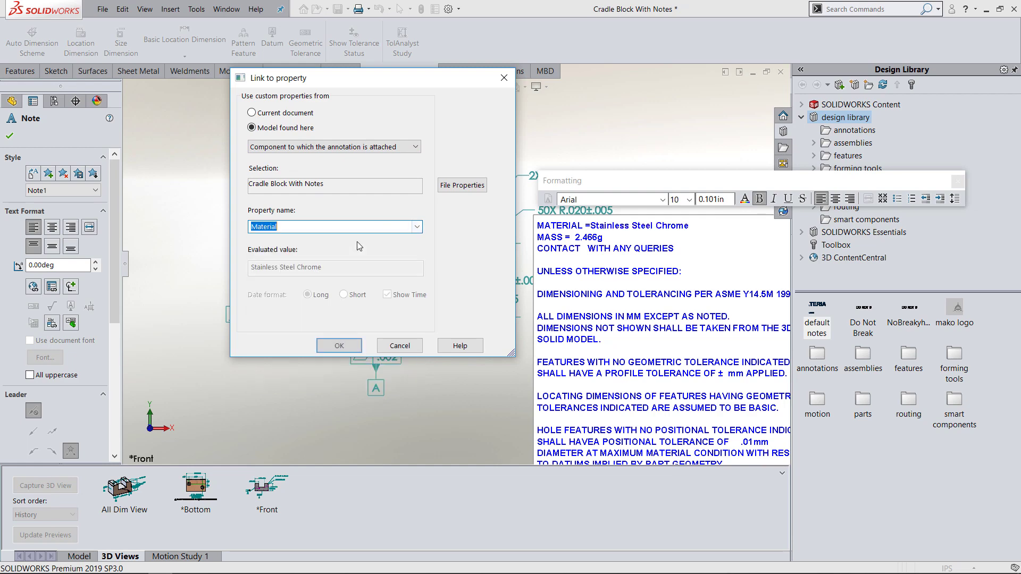
pyautogui.click(339, 344)
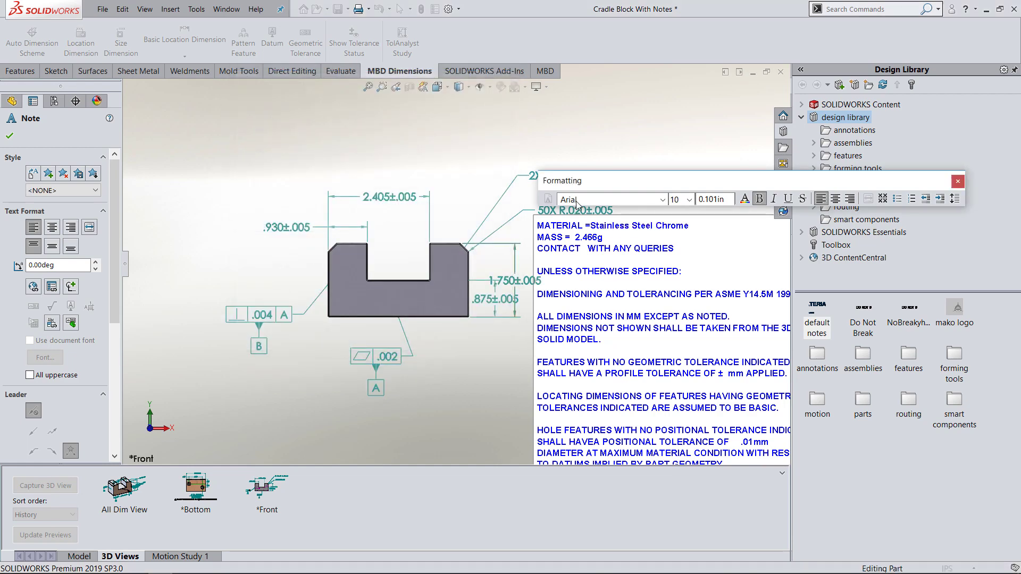
pyautogui.click(593, 94)
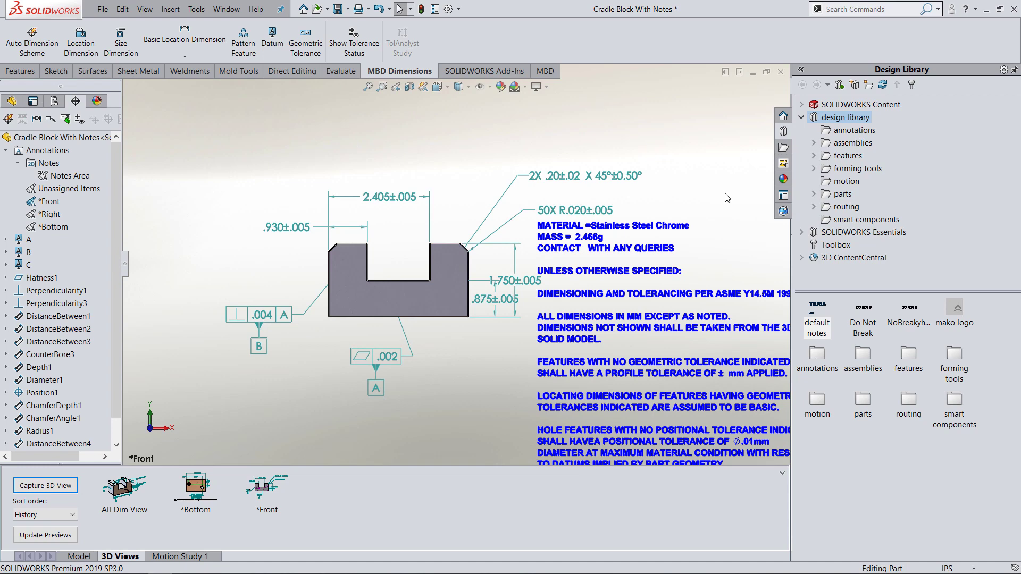
# Move the default notes away from the radius callout and shift the 1.750 height dimension farther out from the block
pyautogui.scroll(-2, 724, 155)
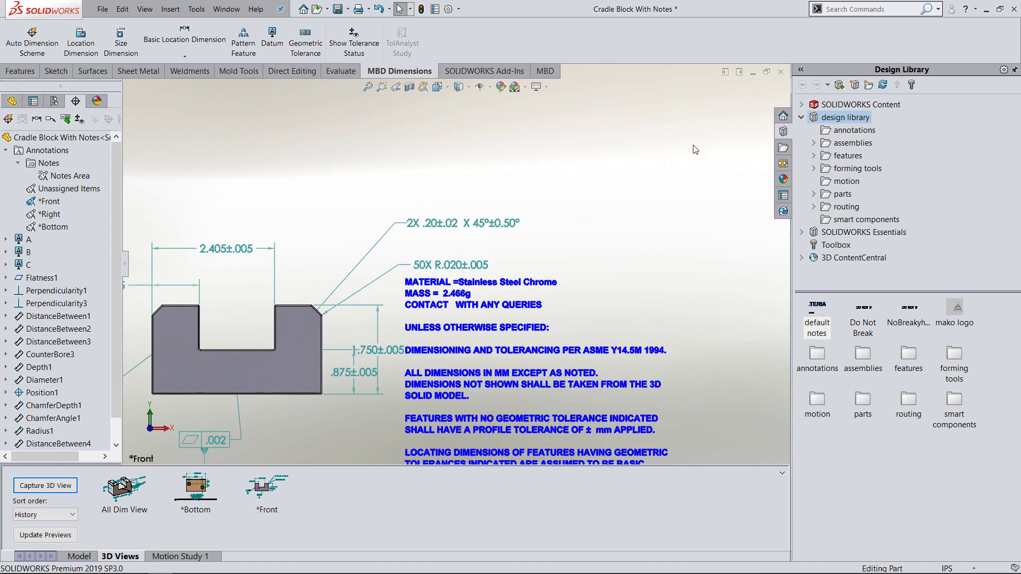
pyautogui.moveTo(470, 302); pyautogui.dragTo(549, 131)
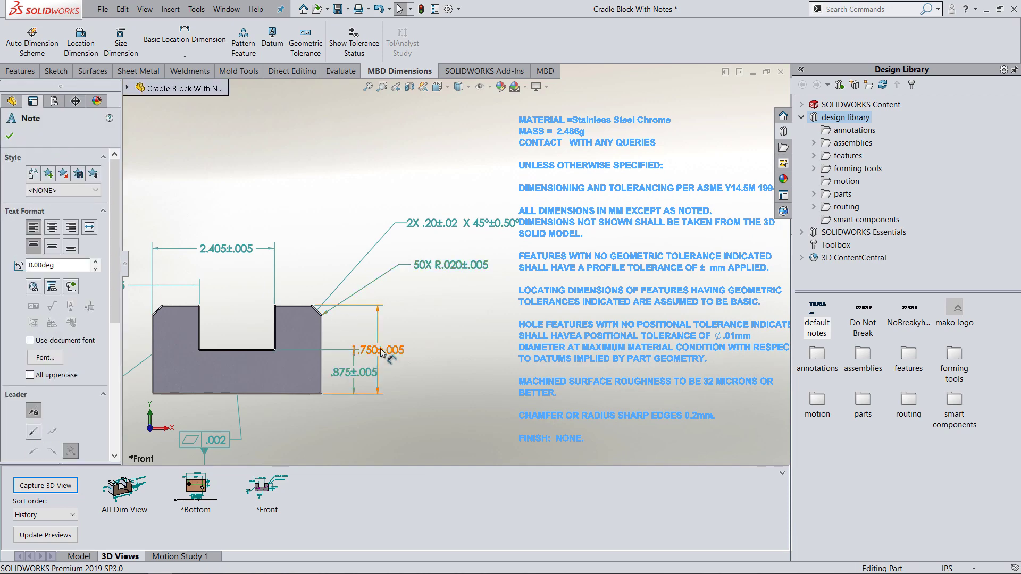
pyautogui.moveTo(382, 352); pyautogui.dragTo(420, 347)
pyautogui.press('z')
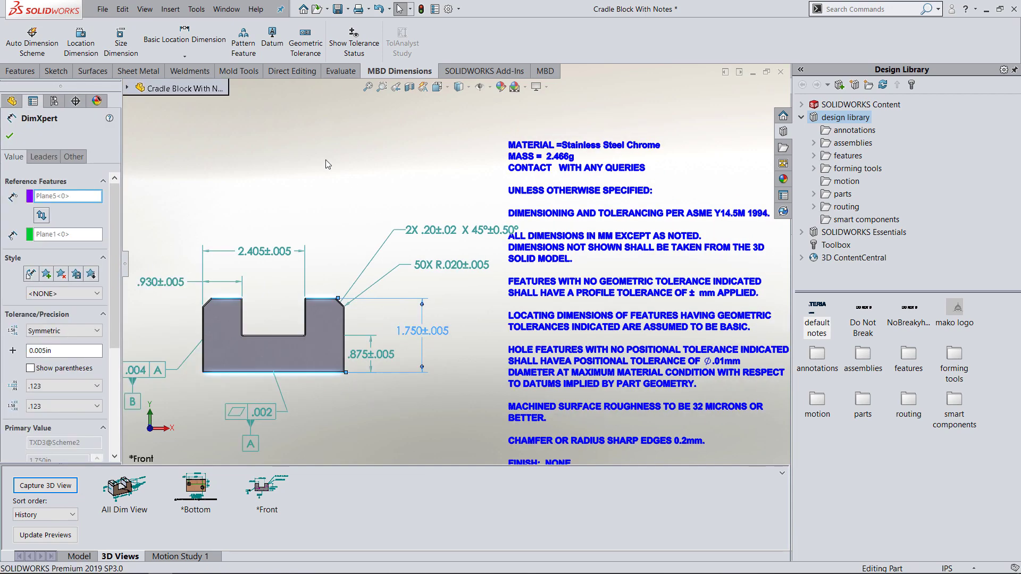
# Recapture the *Front 3D view with the notes included, keeping only the *Front annotation view selected
pyautogui.rightClick(267, 487)
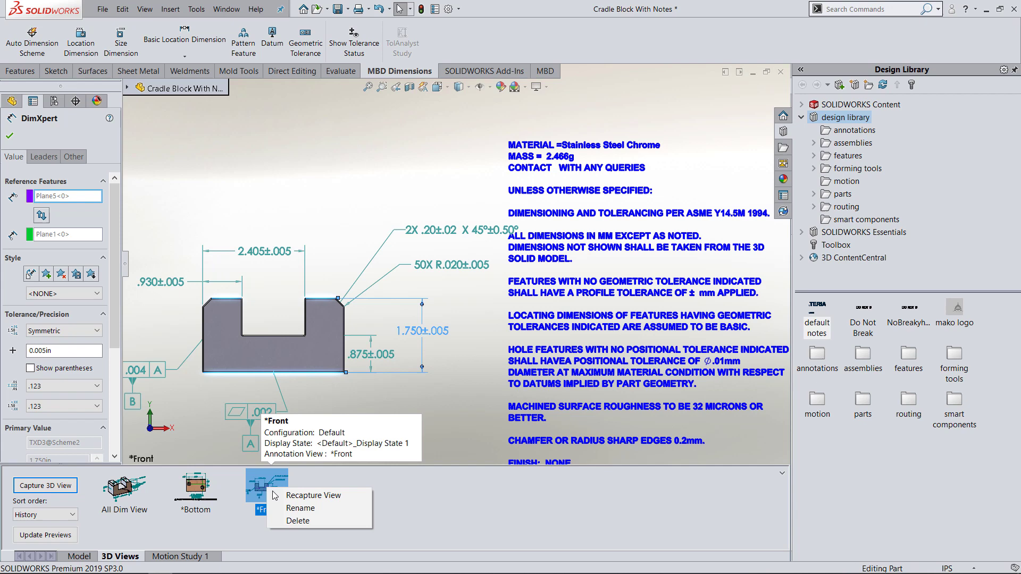
pyautogui.click(299, 496)
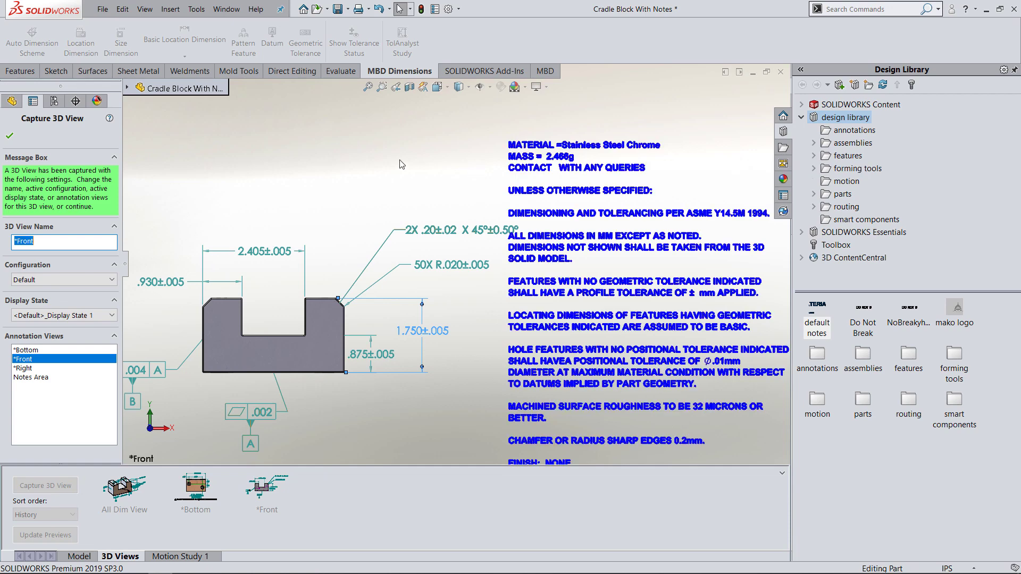
pyautogui.click(9, 136)
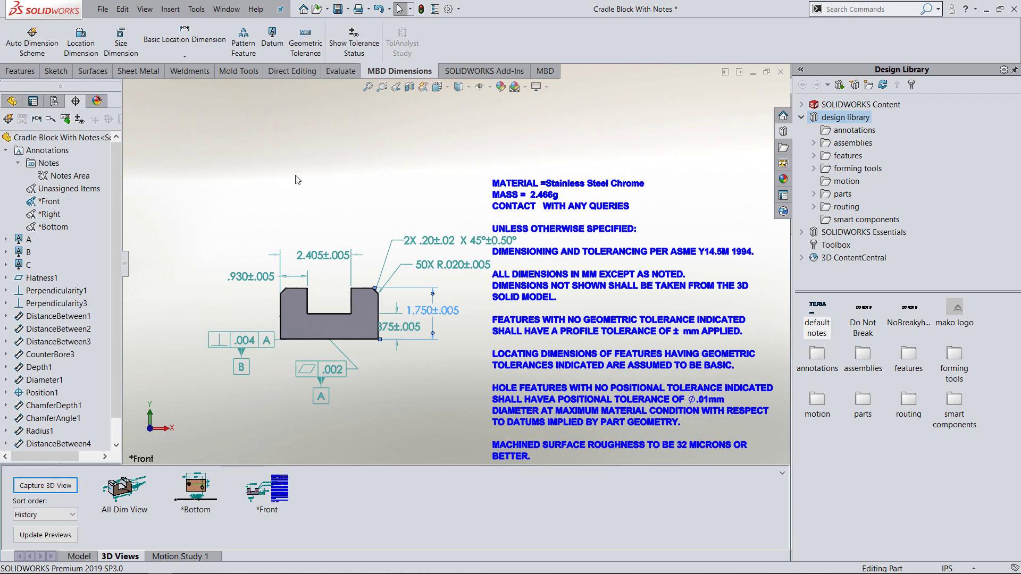
# Display the All Dim View 3D view with the whole block and its surrounding annotations in frame
pyautogui.scroll(-2, 451, 179)
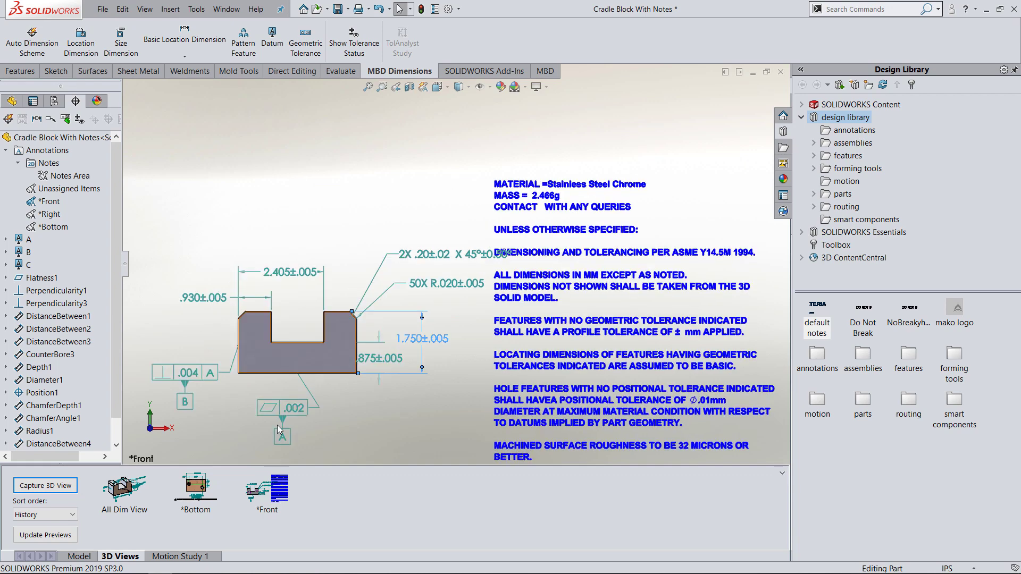
pyautogui.click(123, 488)
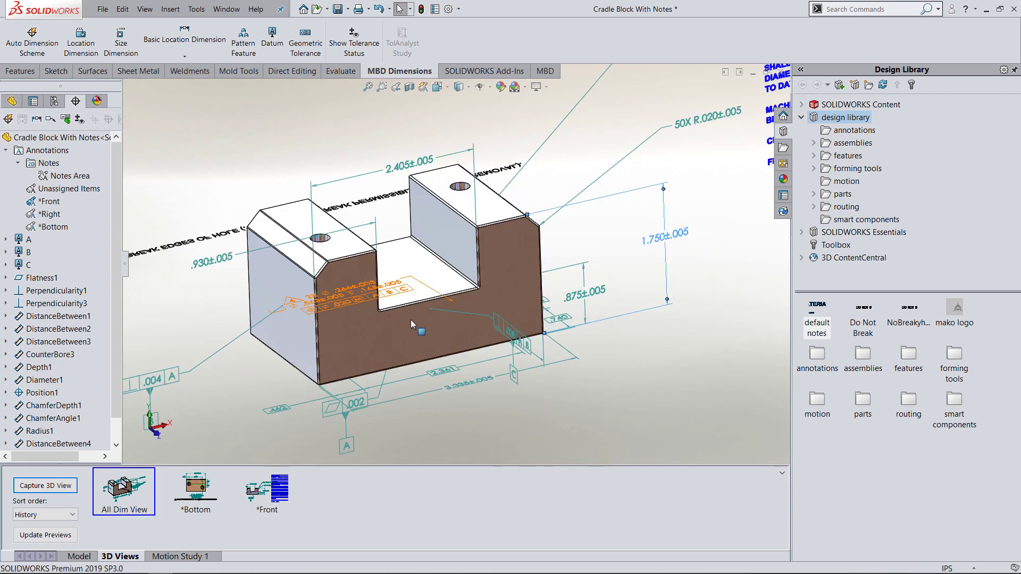
pyautogui.scroll(2, 466, 263)
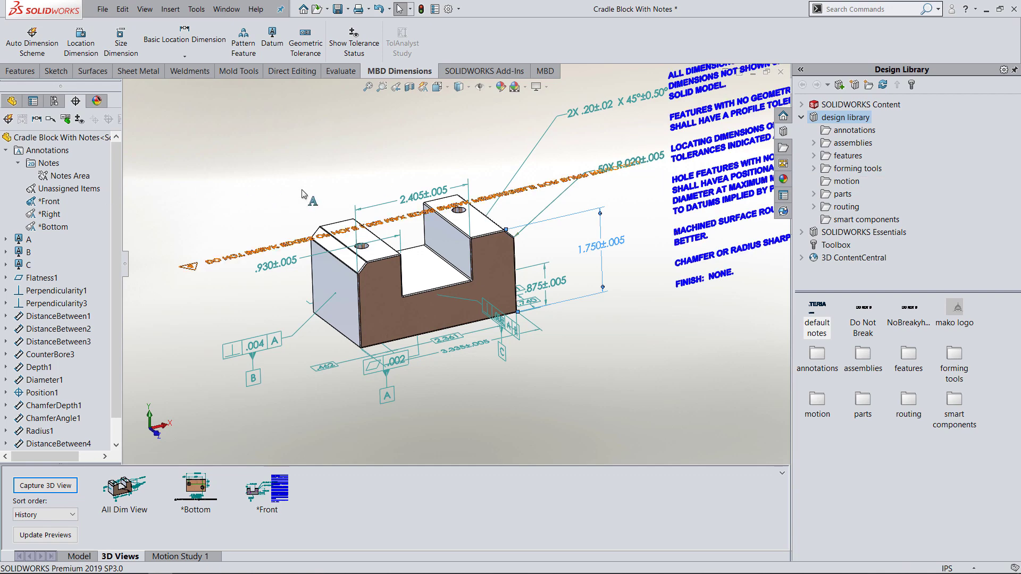
pyautogui.click(275, 250)
pyautogui.rightClick(275, 251)
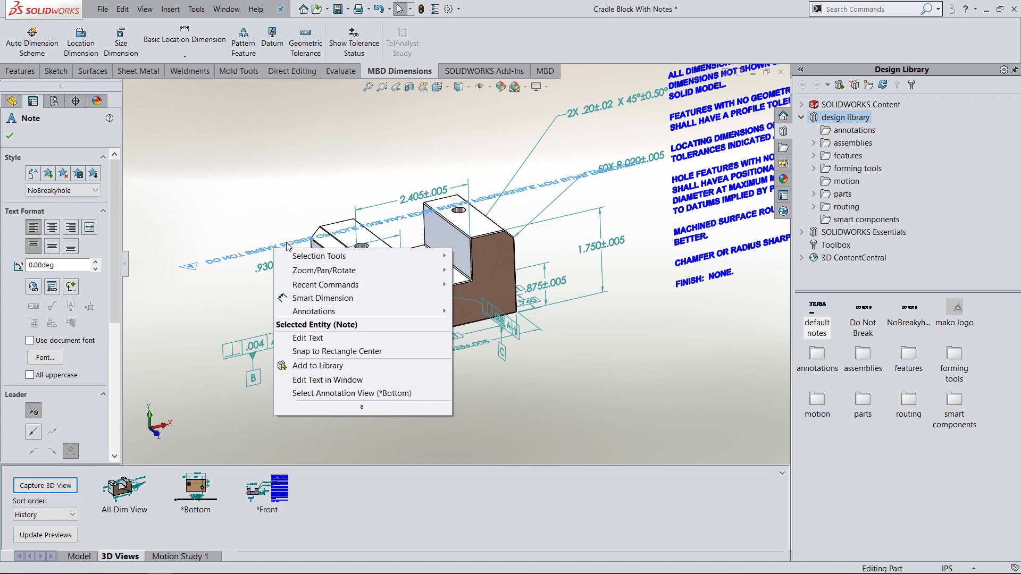
pyautogui.click(187, 428)
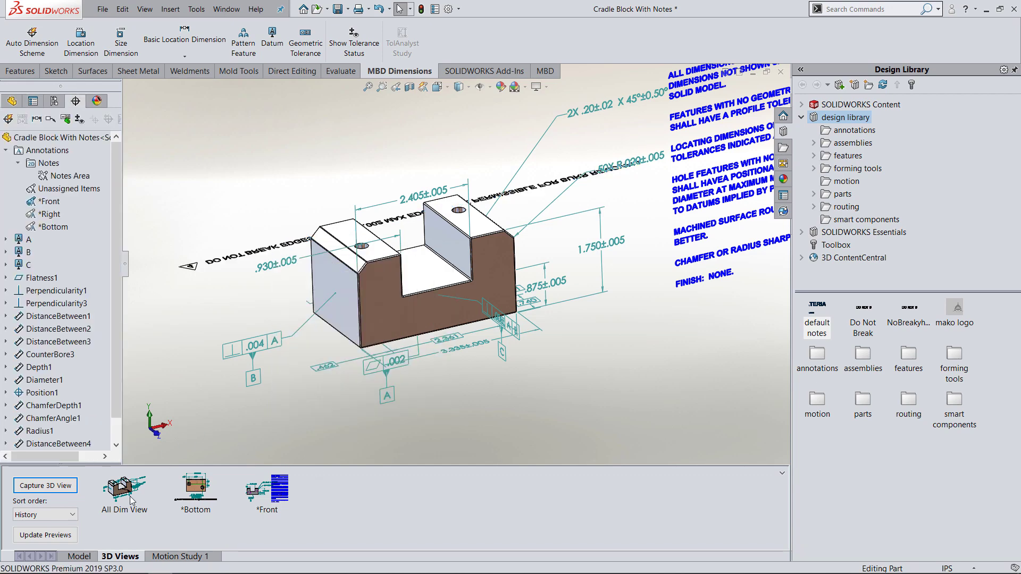
# Recapture the All Dim View 3D view with the *Bottom, *Front and *Right annotation views selected
pyautogui.rightClick(131, 500)
pyautogui.click(160, 498)
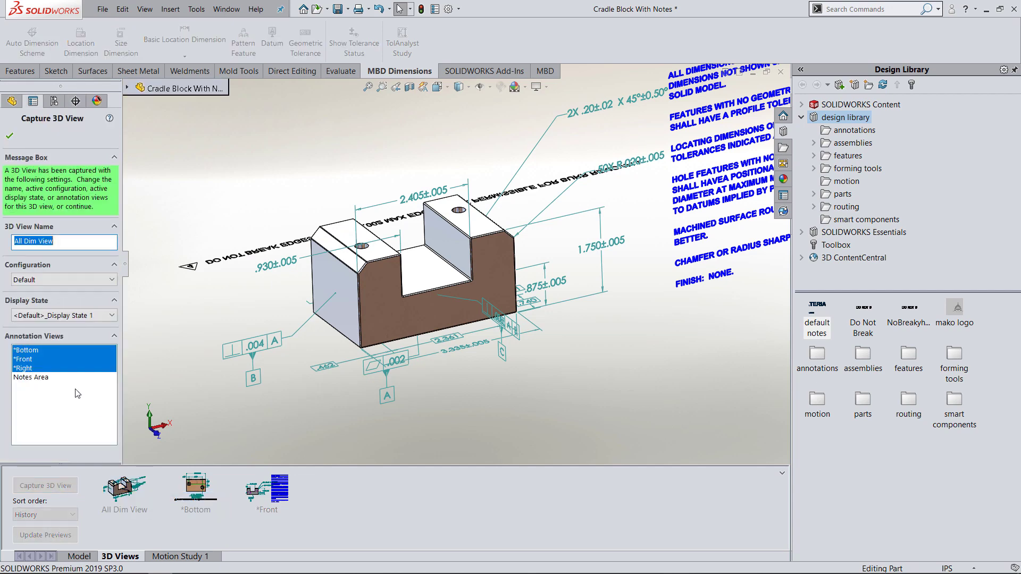
pyautogui.click(9, 136)
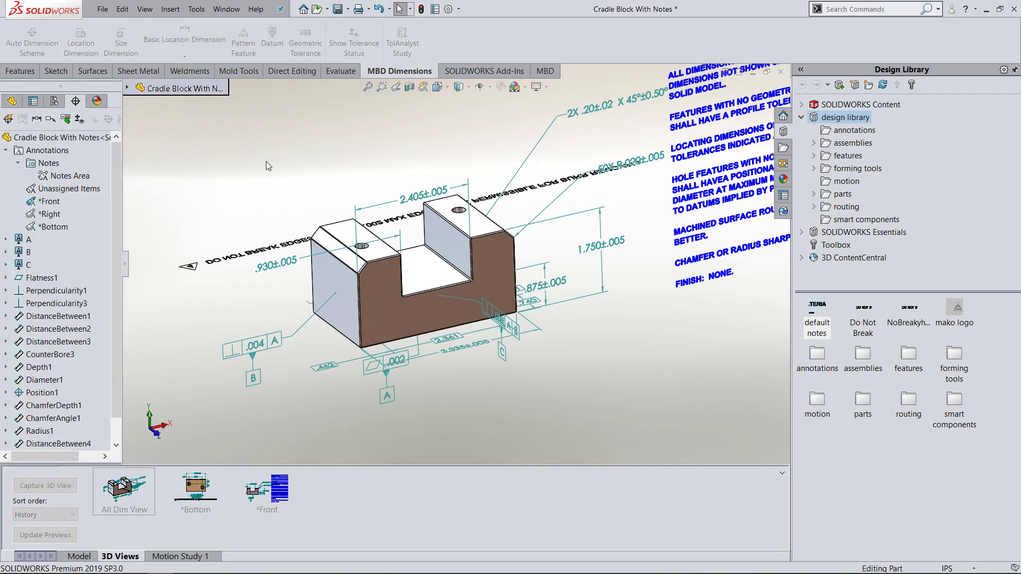
# Check which annotation view the hole edge-break note is assigned to, leaving the assignment as it is
pyautogui.click(253, 256)
pyautogui.rightClick(253, 256)
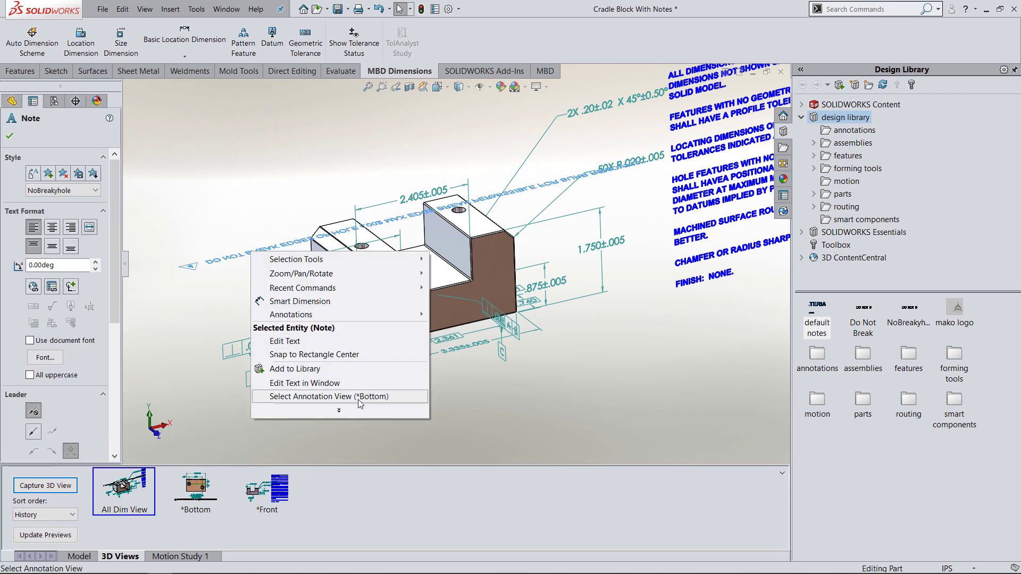
pyautogui.click(340, 397)
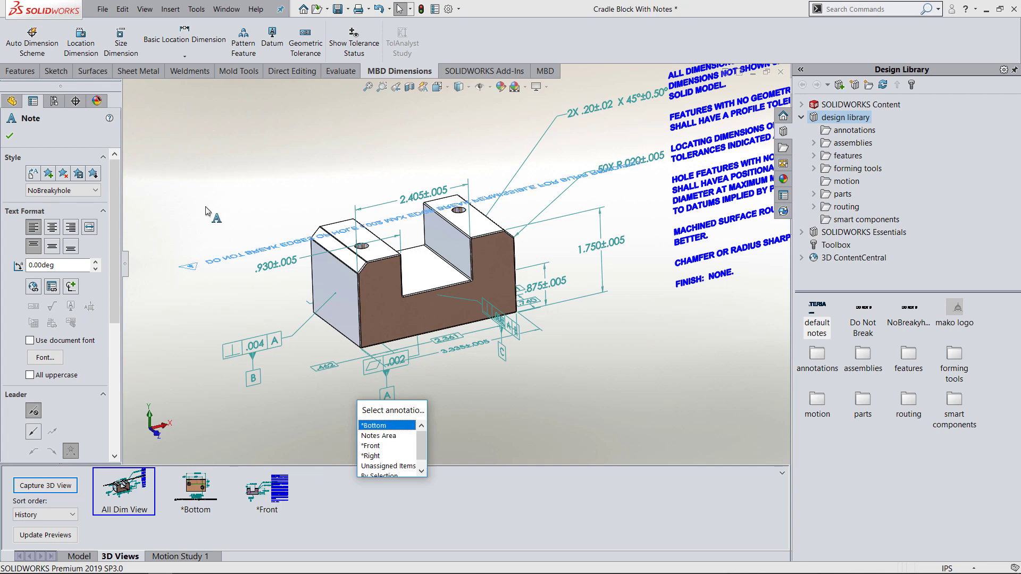
pyautogui.click(11, 136)
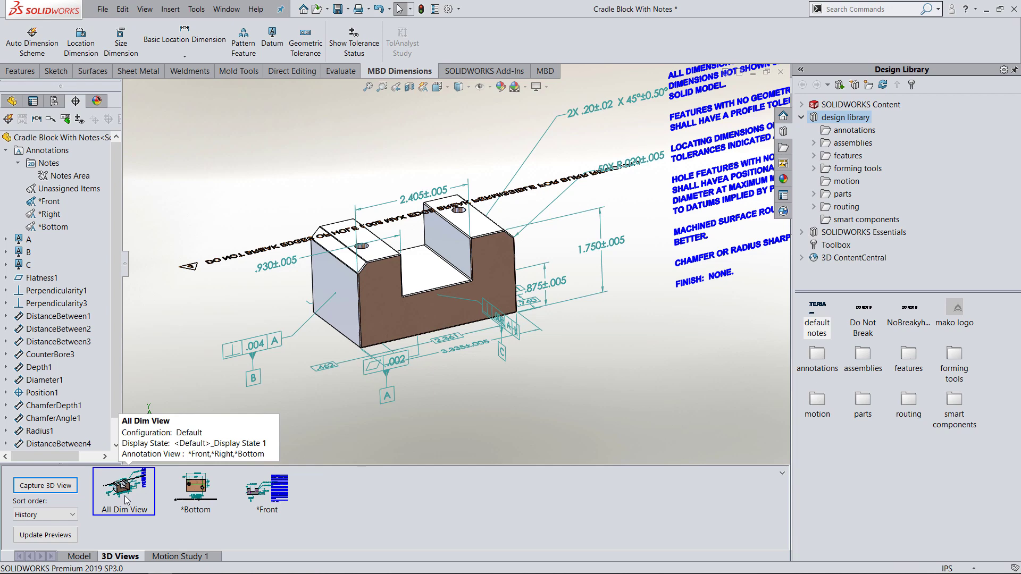
# Review the captured *Bottom and *Front 3D views one after the other
pyautogui.click(201, 487)
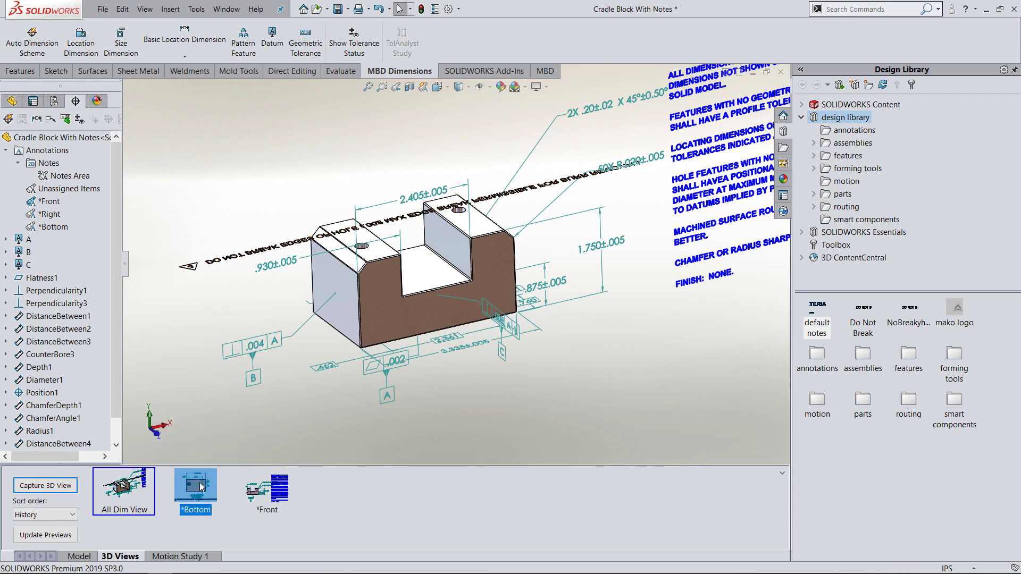
pyautogui.click(201, 488)
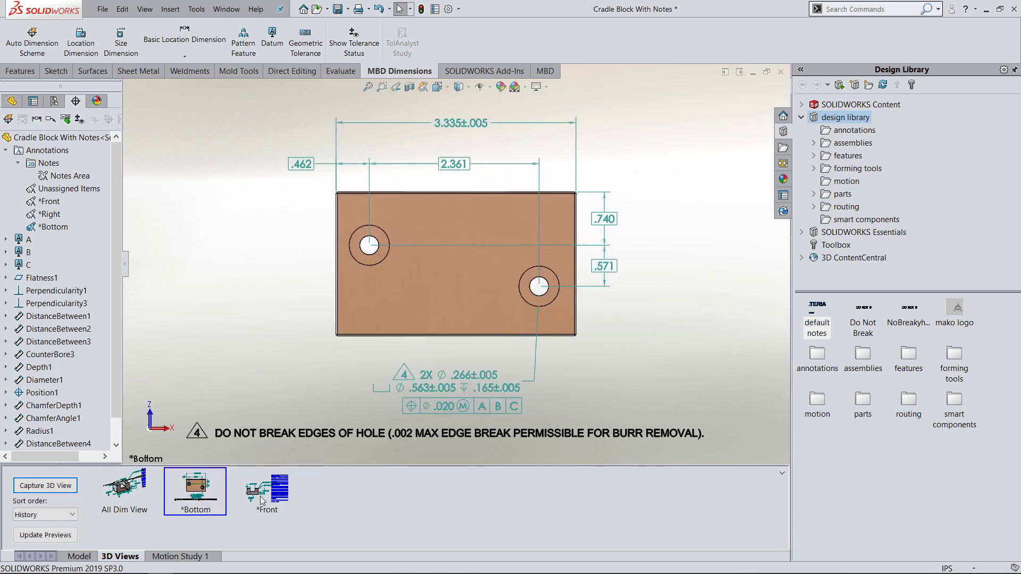
pyautogui.click(256, 493)
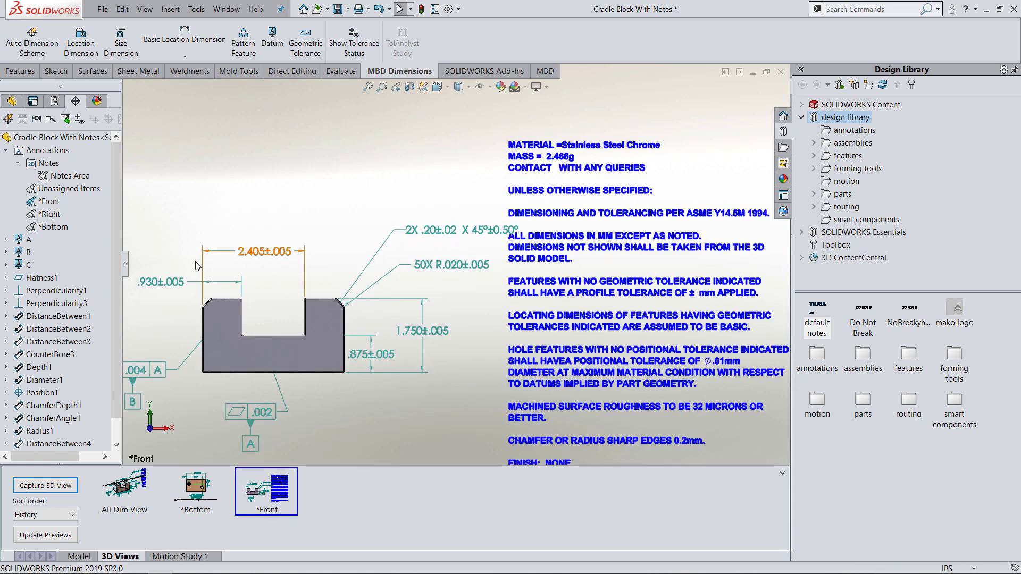
# Activate and reorient to the *Right annotation view and capture a *Right 3D view with only *Right selected
pyautogui.rightClick(59, 215)
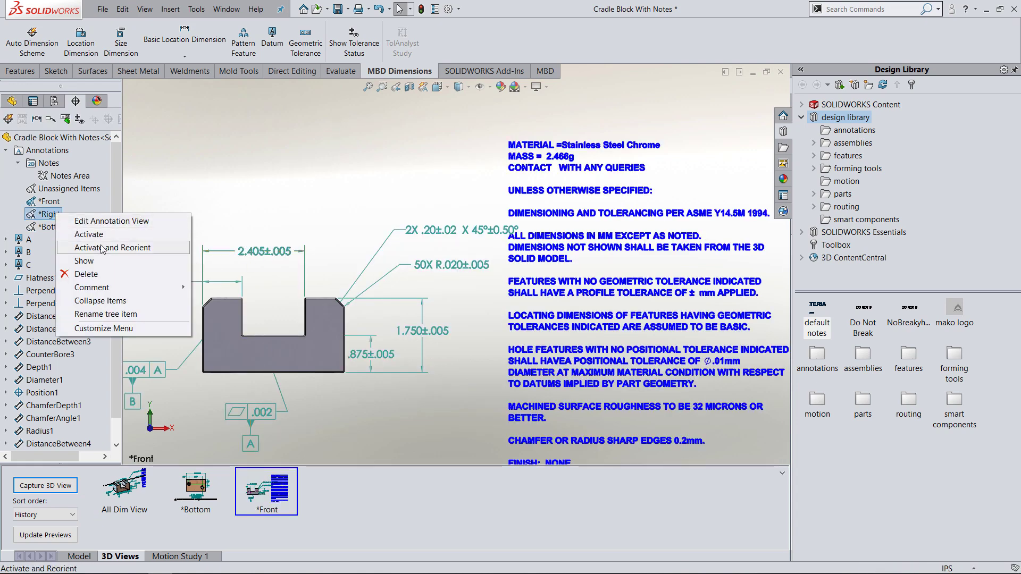
pyautogui.click(90, 247)
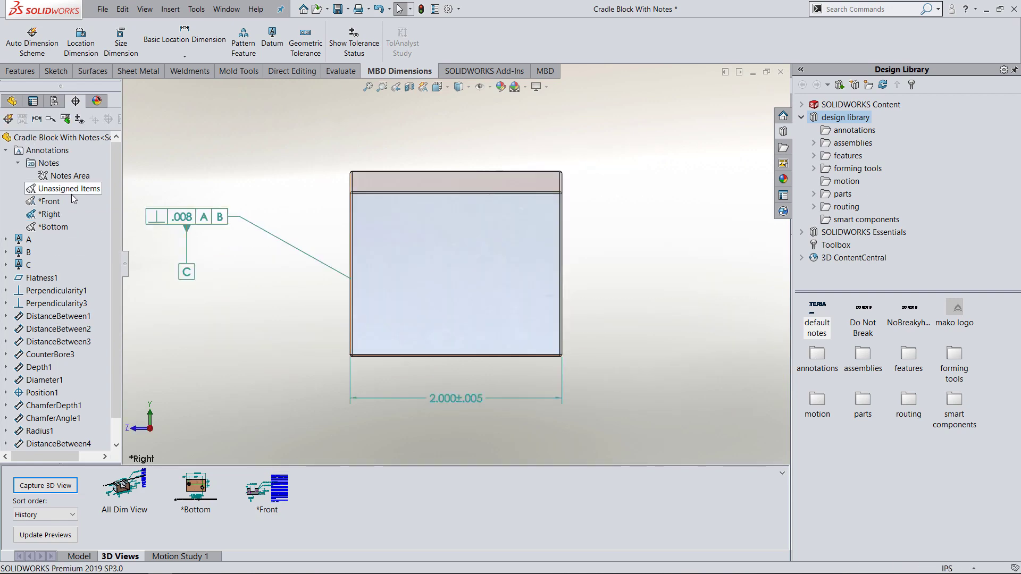
pyautogui.click(45, 486)
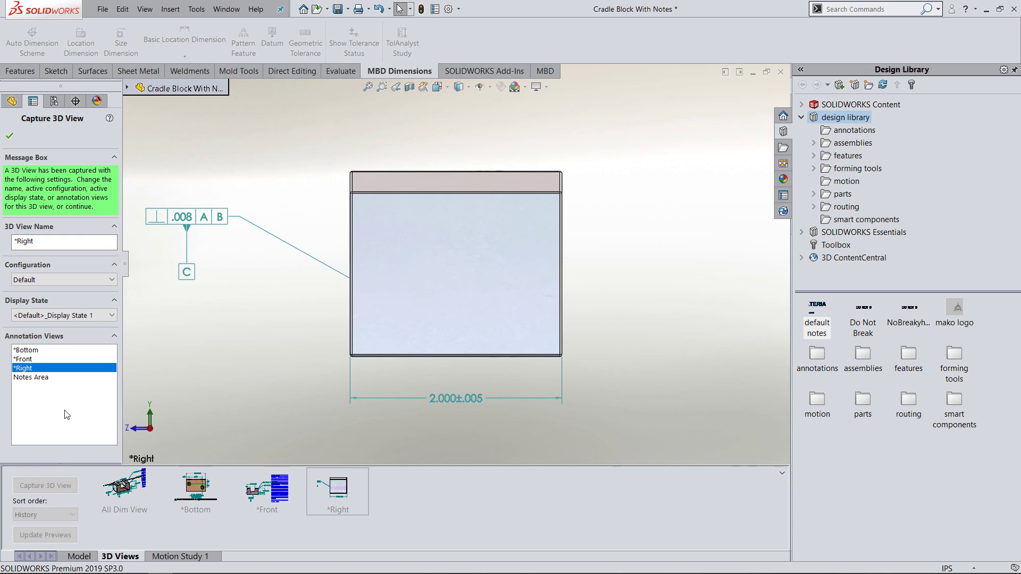
pyautogui.click(9, 135)
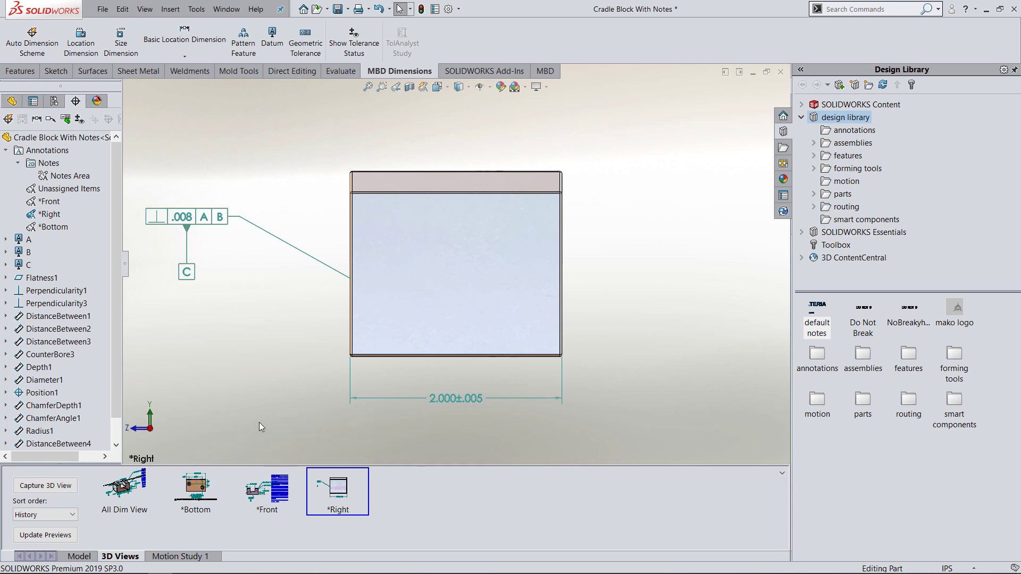
pyautogui.rightClick(45, 154)
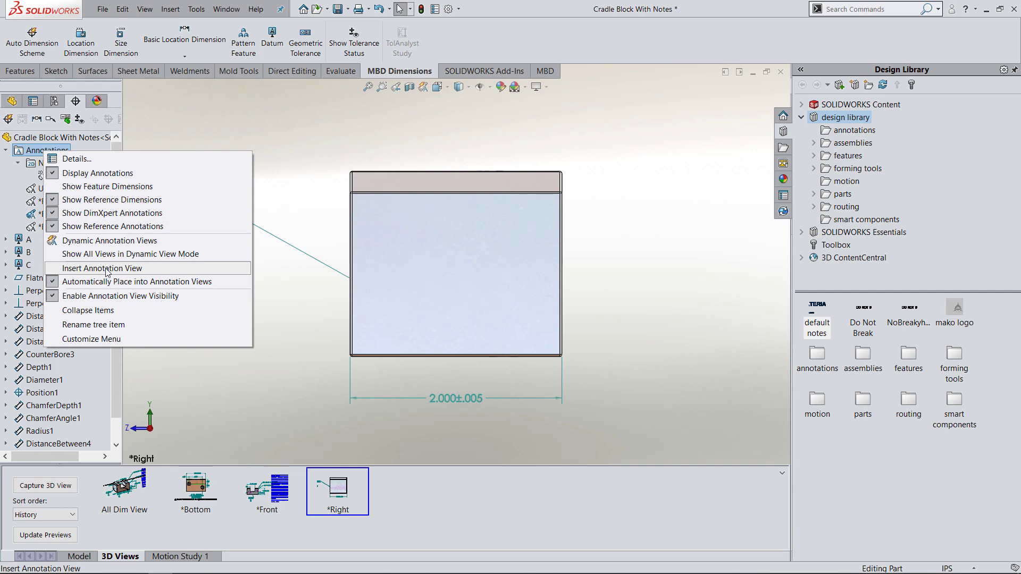
pyautogui.click(333, 377)
pyautogui.moveTo(314, 378); pyautogui.dragTo(89, 229, button='middle')
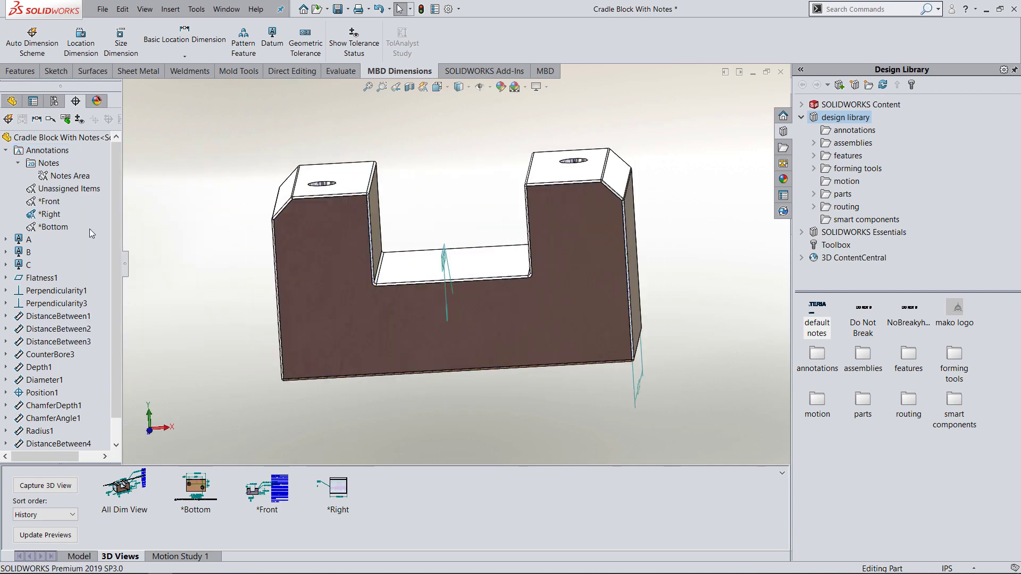
# Show the *Front annotation view's dimensions on the block together with those of the *Right annotation view
pyautogui.rightClick(54, 204)
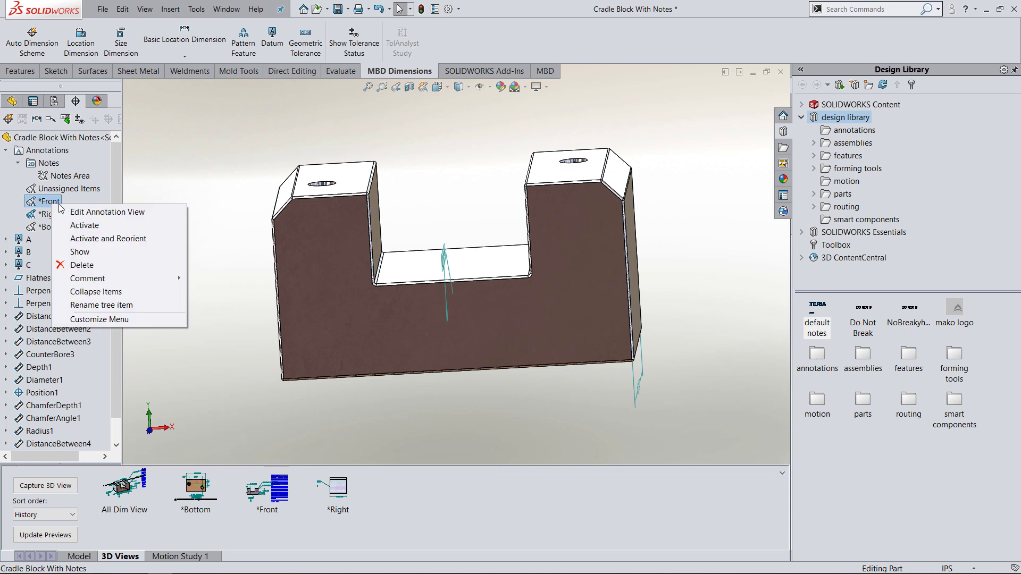
pyautogui.click(85, 225)
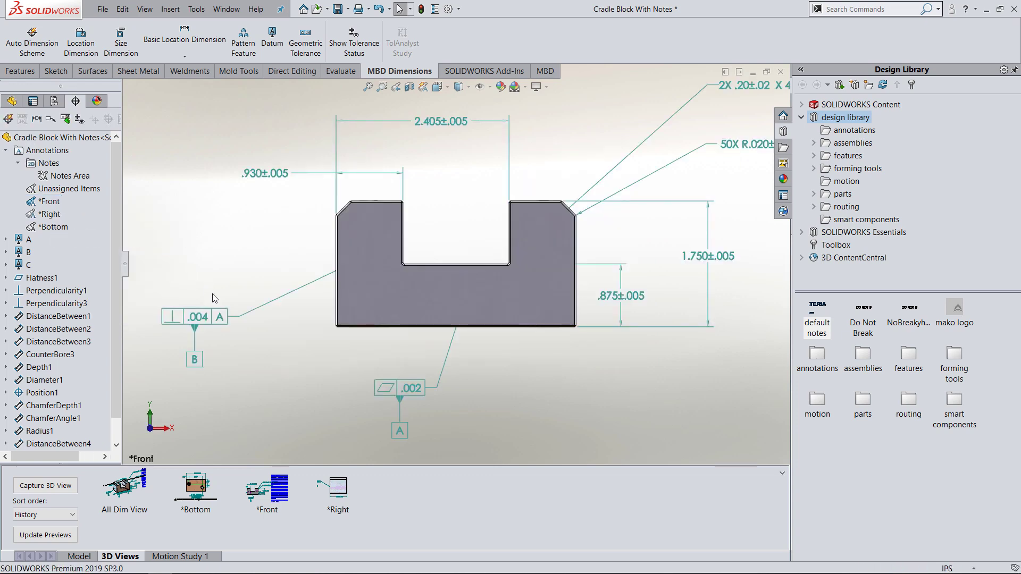
pyautogui.moveTo(214, 298); pyautogui.dragTo(303, 446, button='middle')
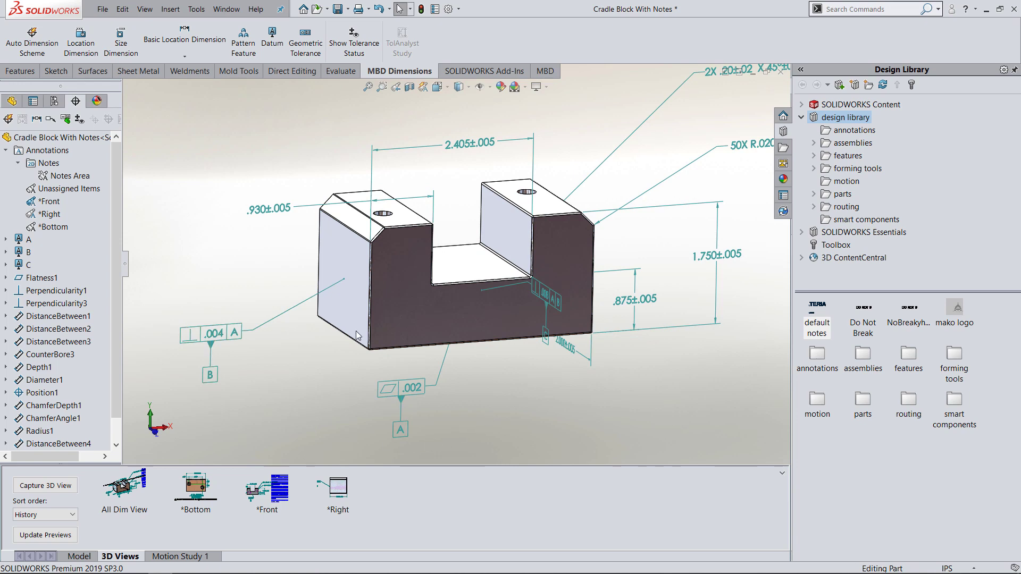
# Insert a new annotation view with the *Front orientation and move the general notes block and the 2.405 dimension into it
pyautogui.rightClick(47, 151)
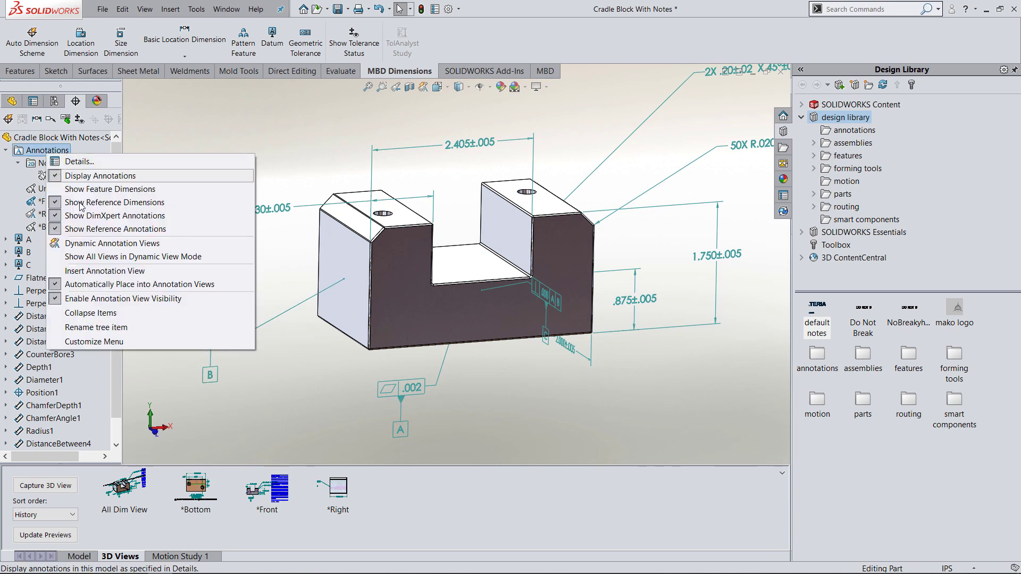
pyautogui.click(108, 273)
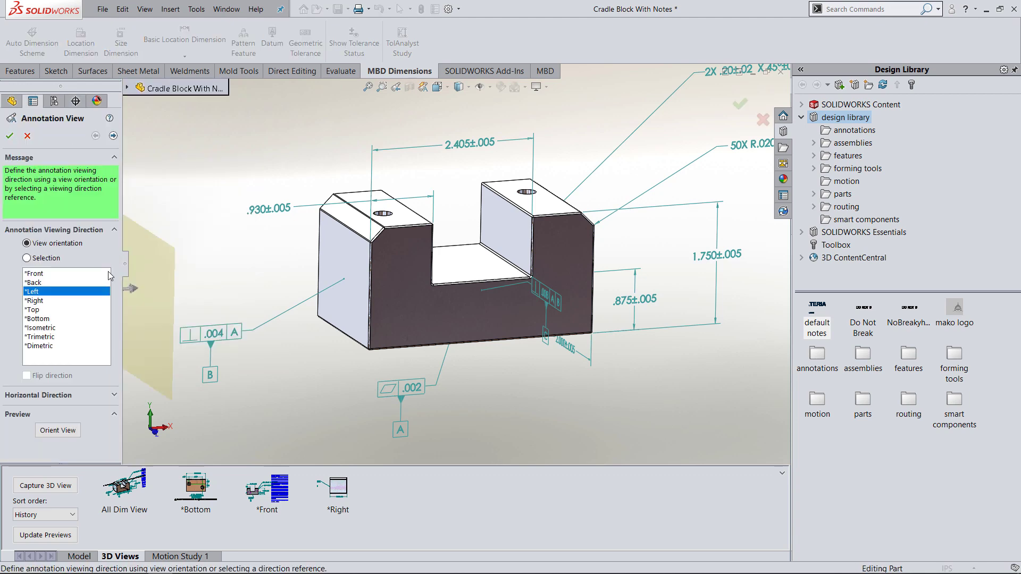
pyautogui.click(48, 274)
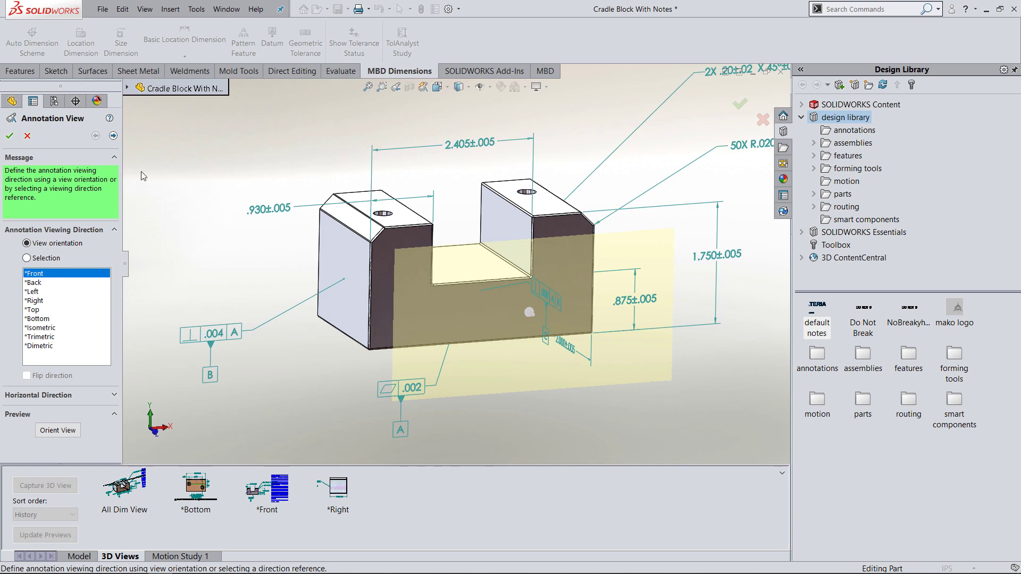
pyautogui.click(113, 137)
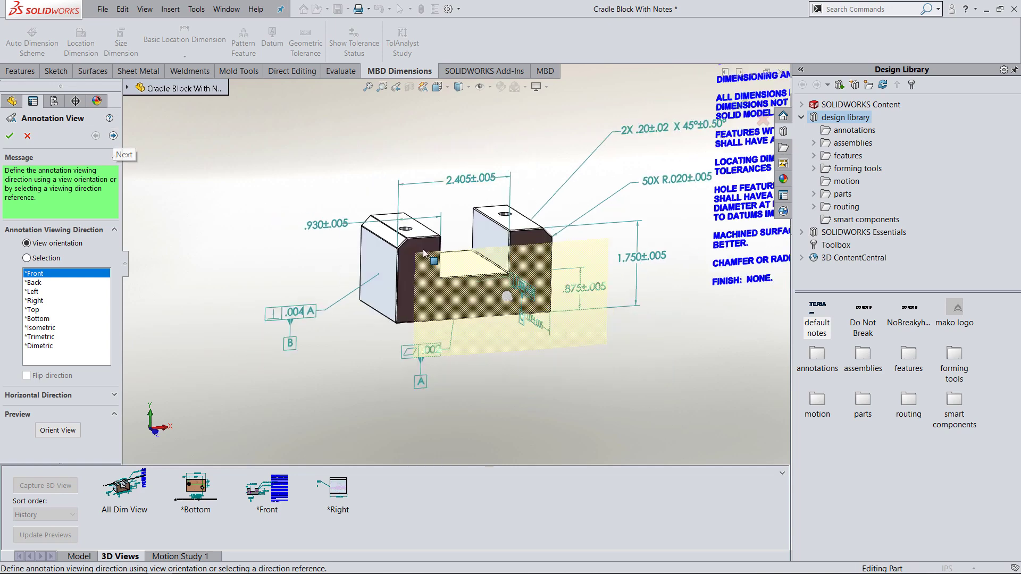
pyautogui.click(113, 136)
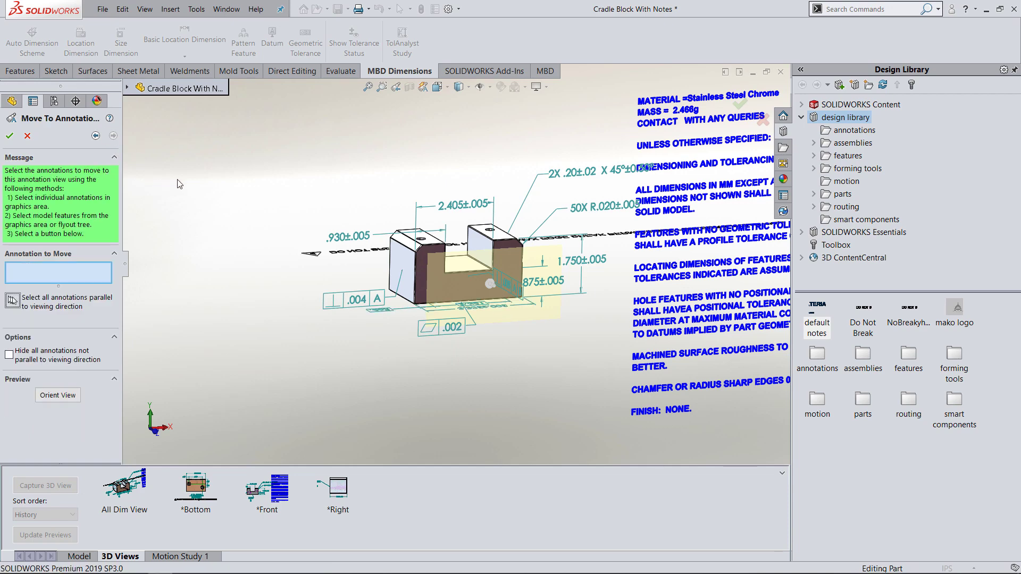
pyautogui.click(661, 112)
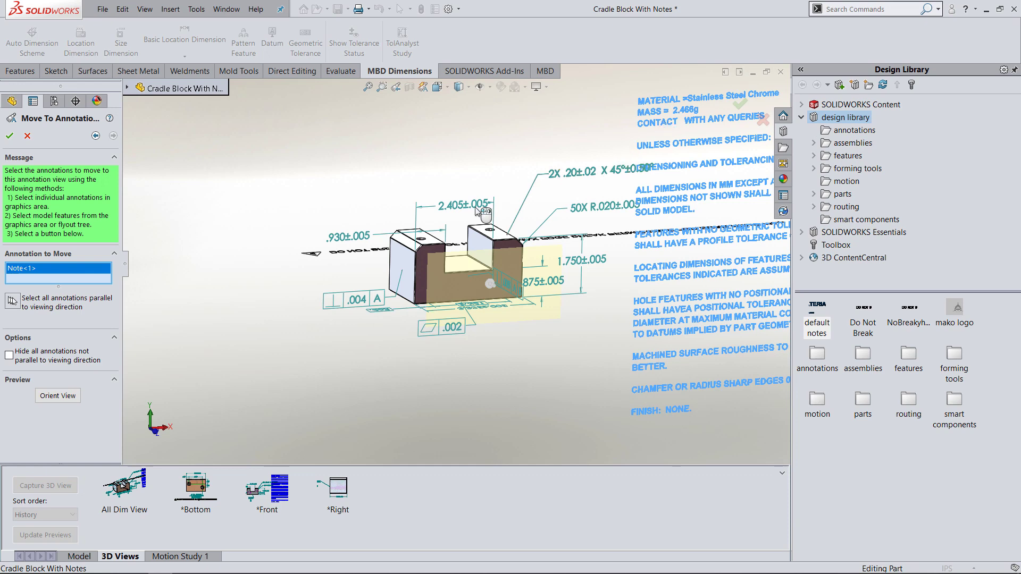
pyautogui.click(444, 209)
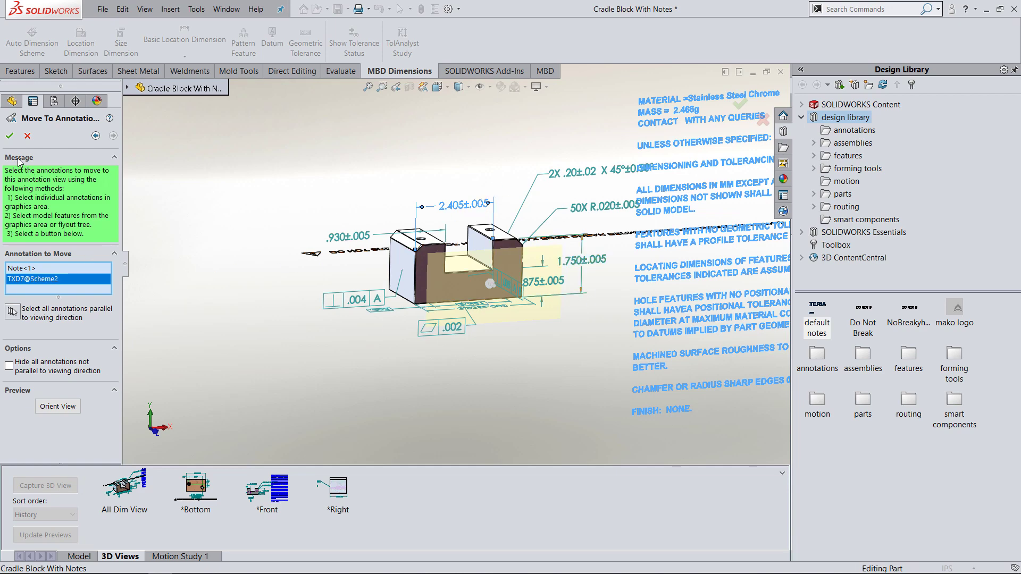
pyautogui.click(10, 137)
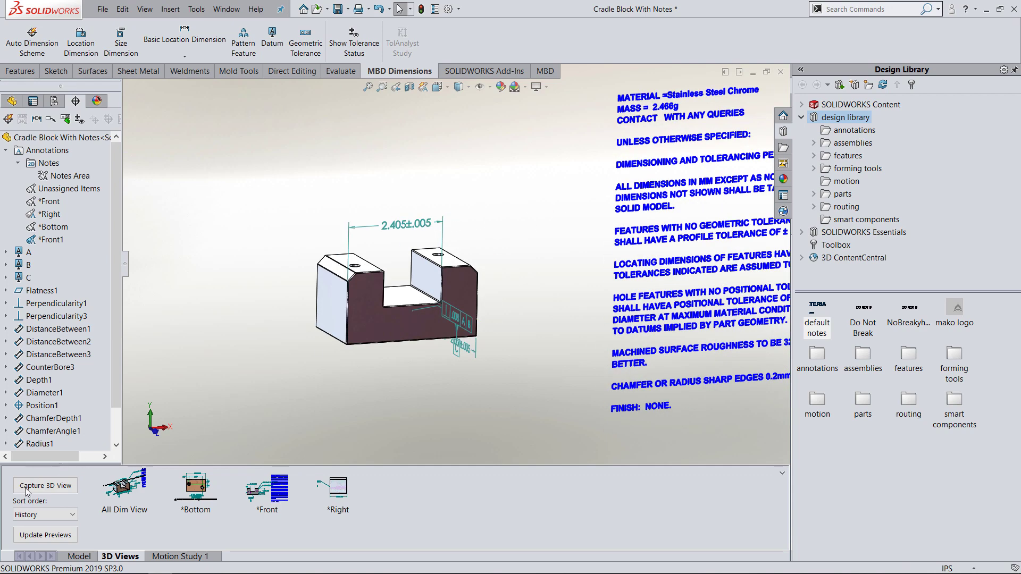
# Capture a 3D view named *Front1 with only the *Front1 annotation view selected
pyautogui.click(54, 490)
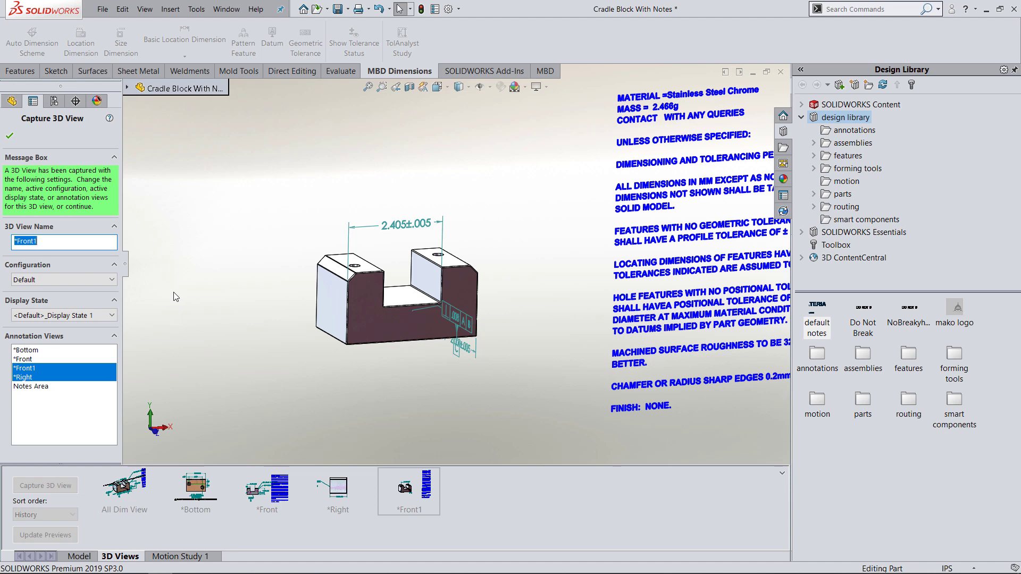
pyautogui.keyDown('ctrl'); pyautogui.click(21, 378); pyautogui.keyUp('ctrl')
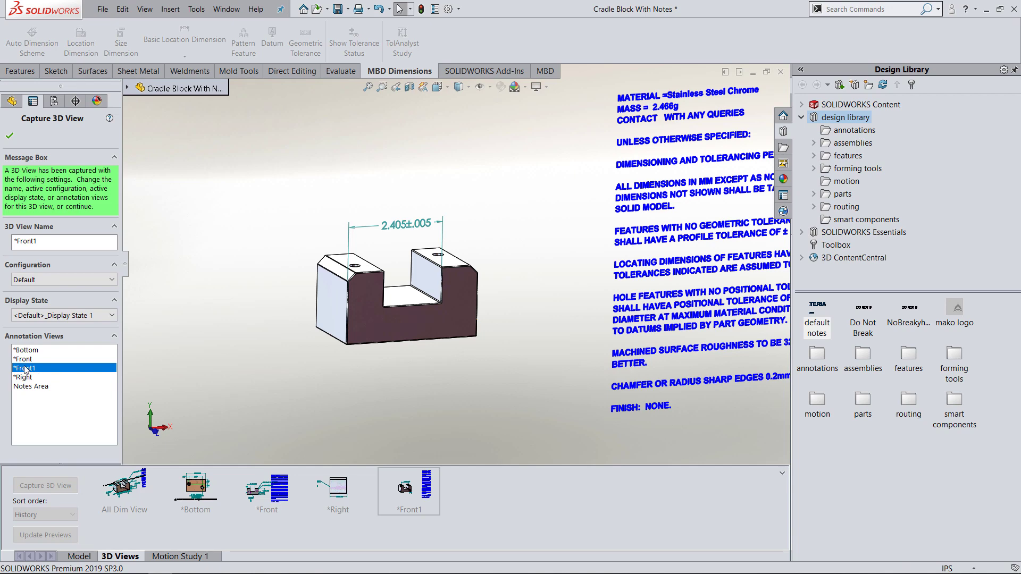
pyautogui.click(10, 136)
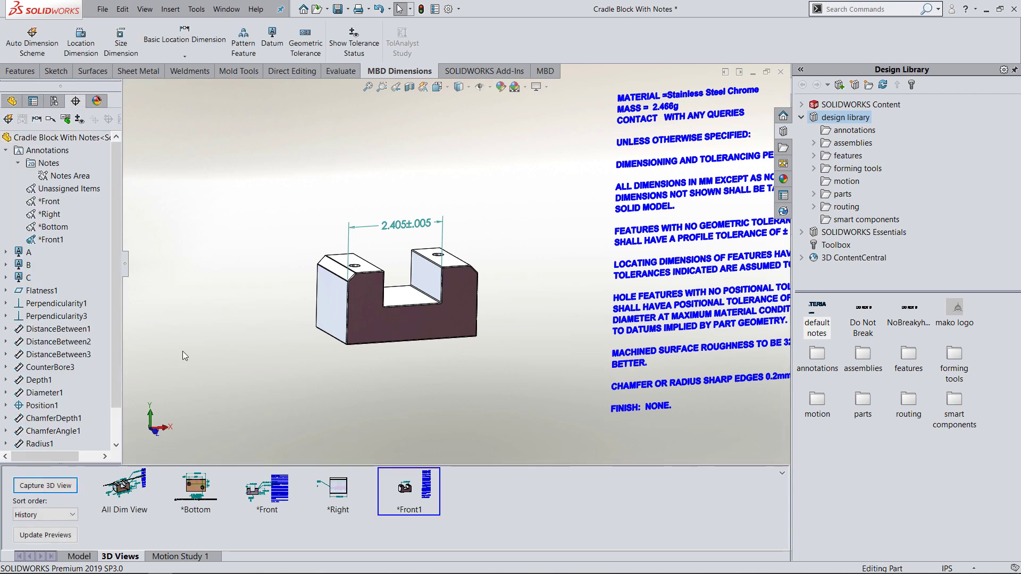
# Orient the block to the *Front1 annotation view, frame the notes beside it and recapture the *Front1 3D view
pyautogui.rightClick(63, 242)
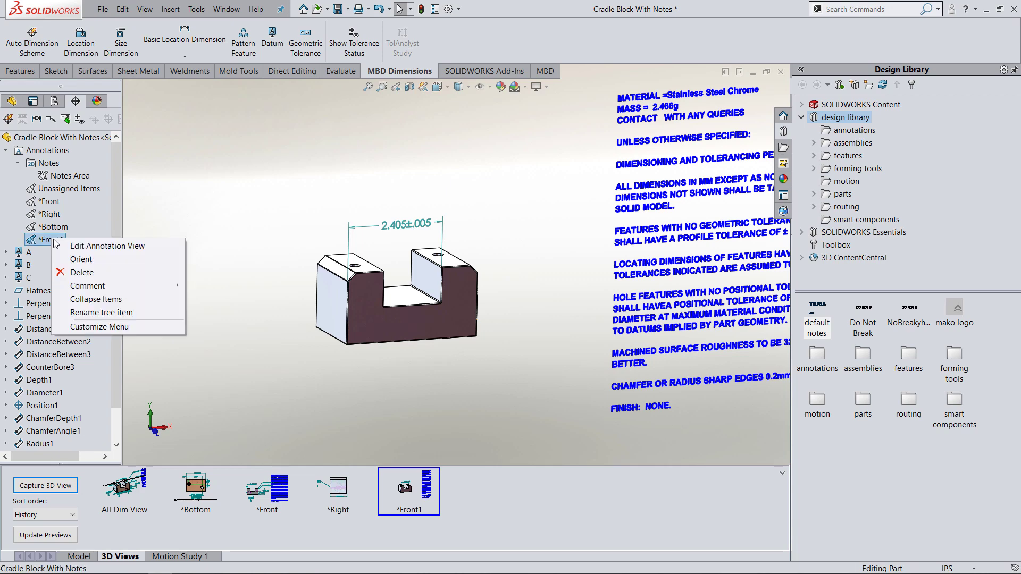
pyautogui.click(80, 260)
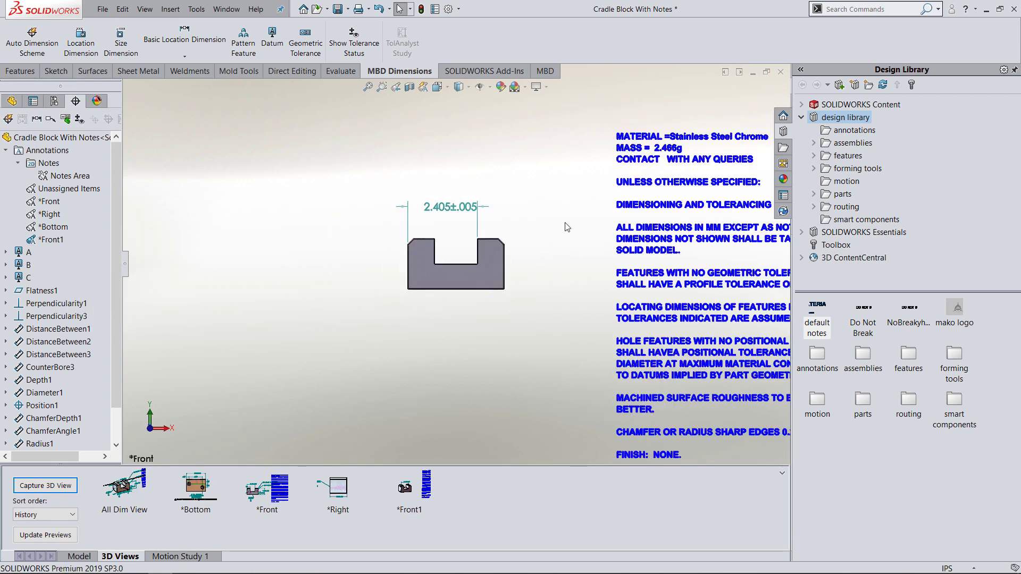
pyautogui.moveTo(556, 201); pyautogui.dragTo(438, 182)
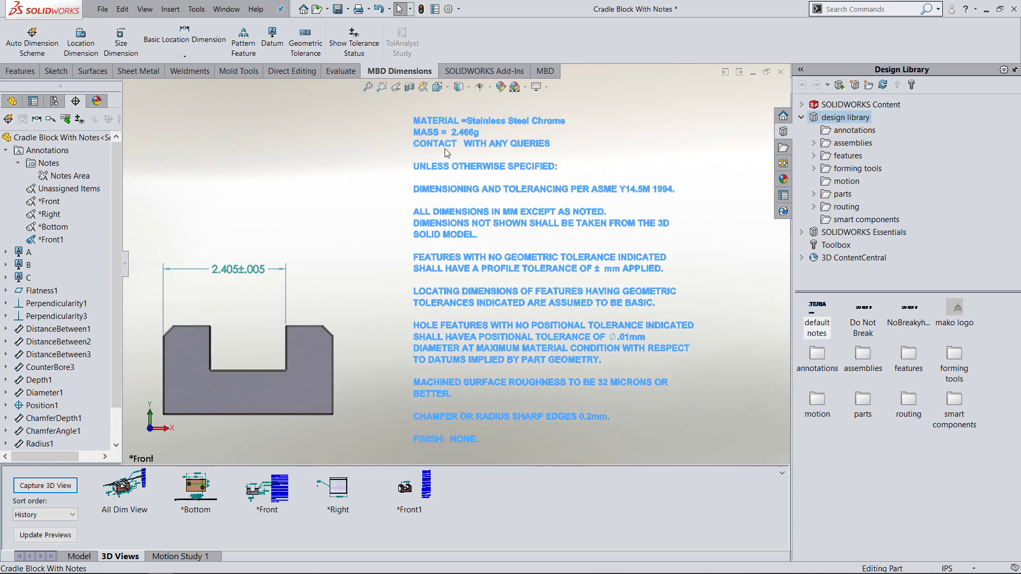
pyautogui.rightClick(414, 492)
pyautogui.click(446, 498)
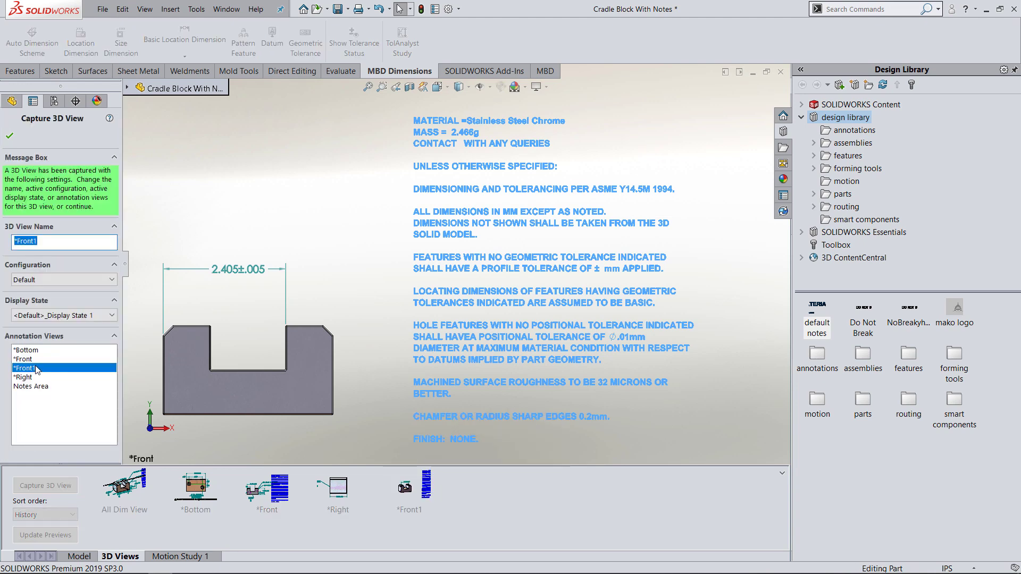
pyautogui.click(10, 136)
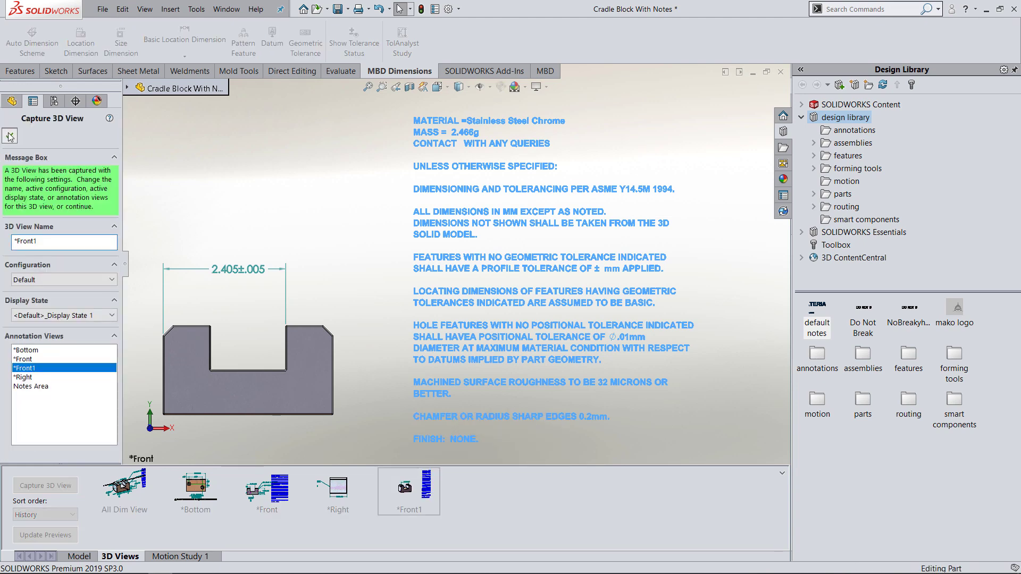
# Rename the *Front1 annotation view as Front with notes
pyautogui.rightClick(58, 243)
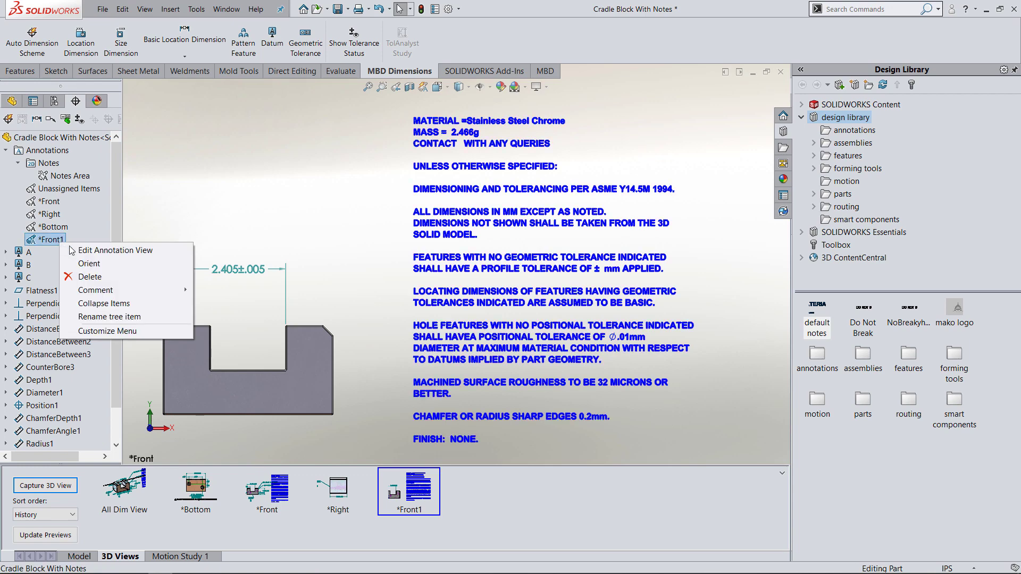
pyautogui.click(112, 316)
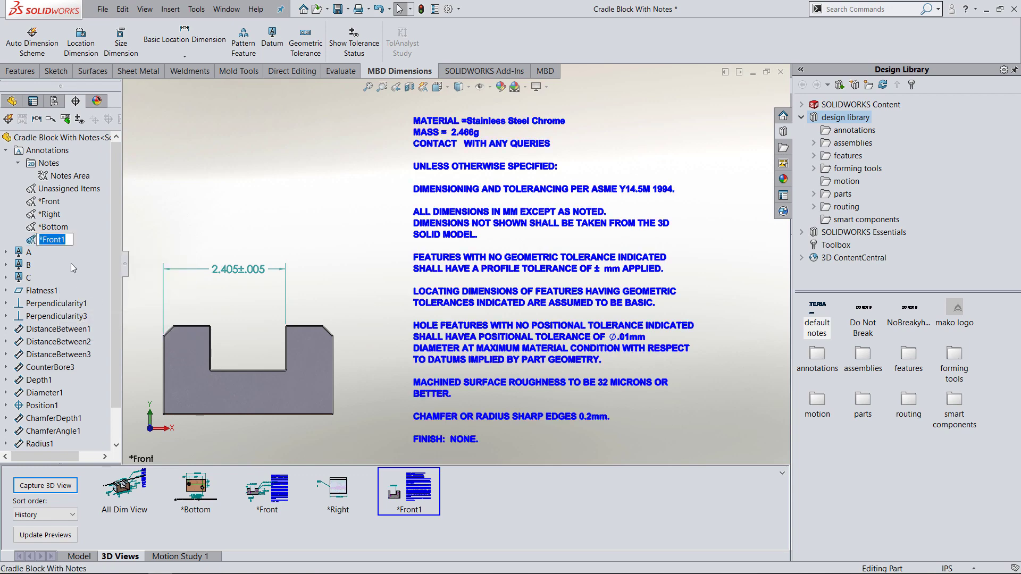
pyautogui.write('Front with notes only')
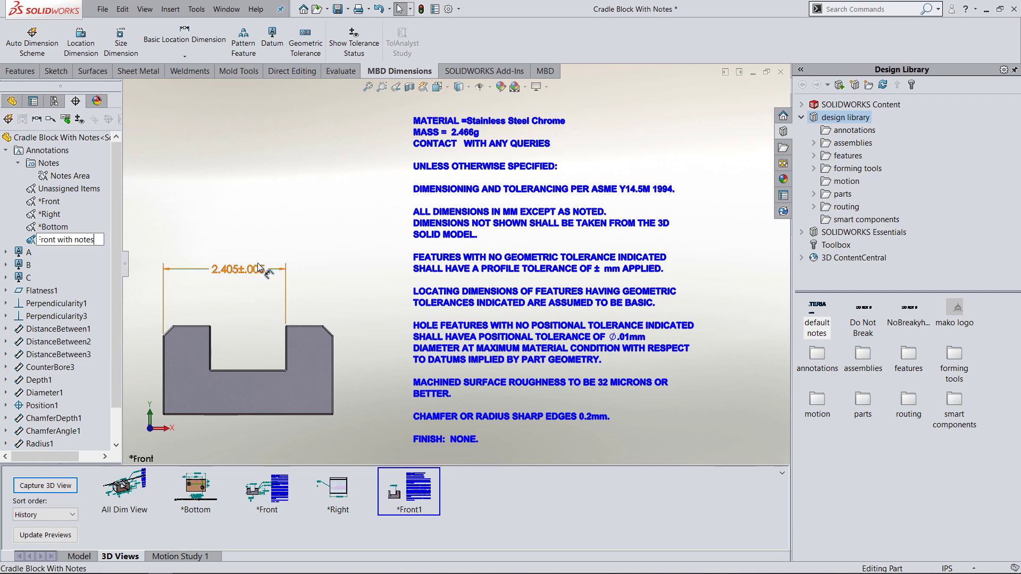
pyautogui.click(251, 175)
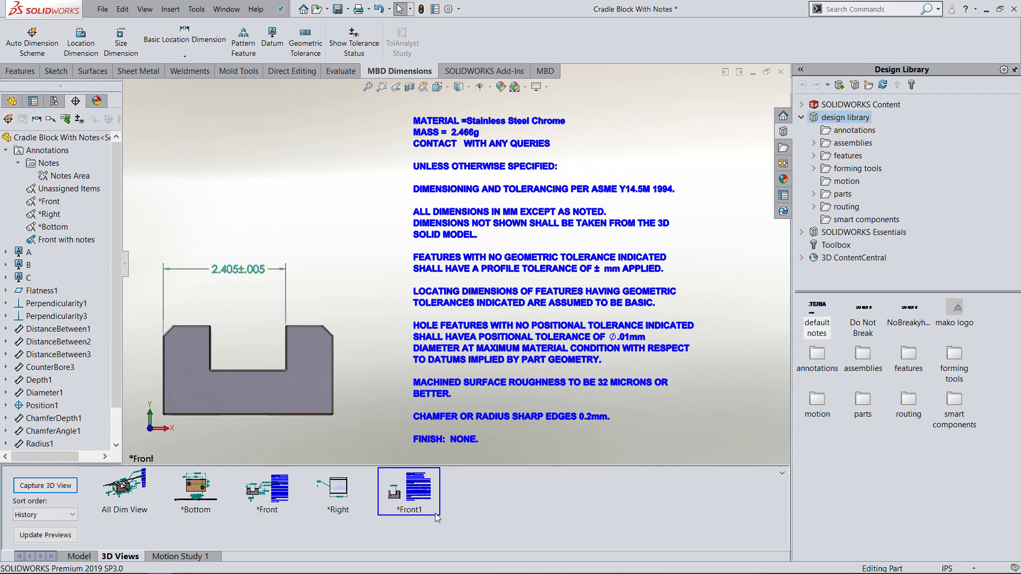
# Activate the *Front 3D view and recapture it with only the *Front annotation view selected
pyautogui.click(274, 495)
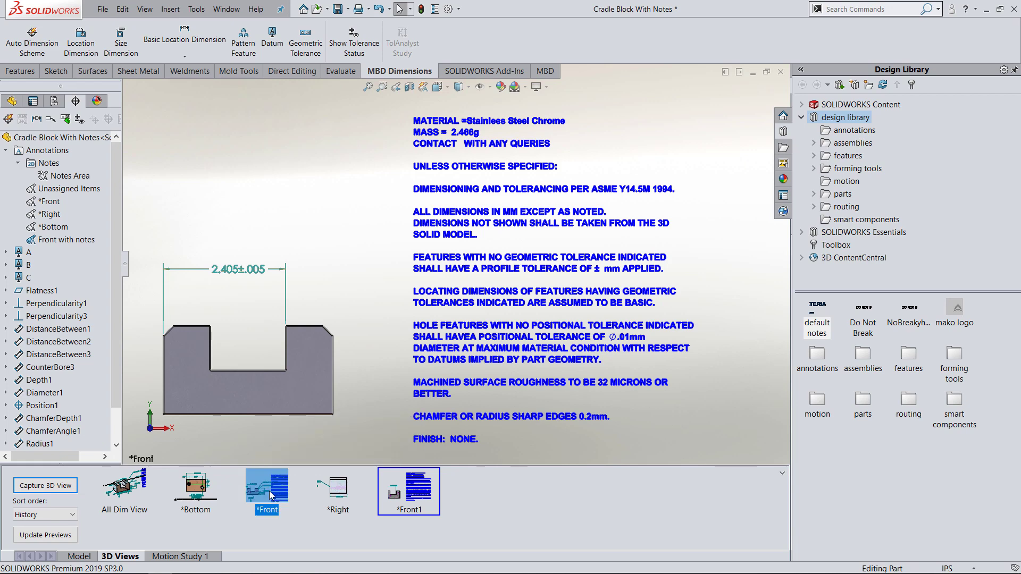
pyautogui.doubleClick(269, 490)
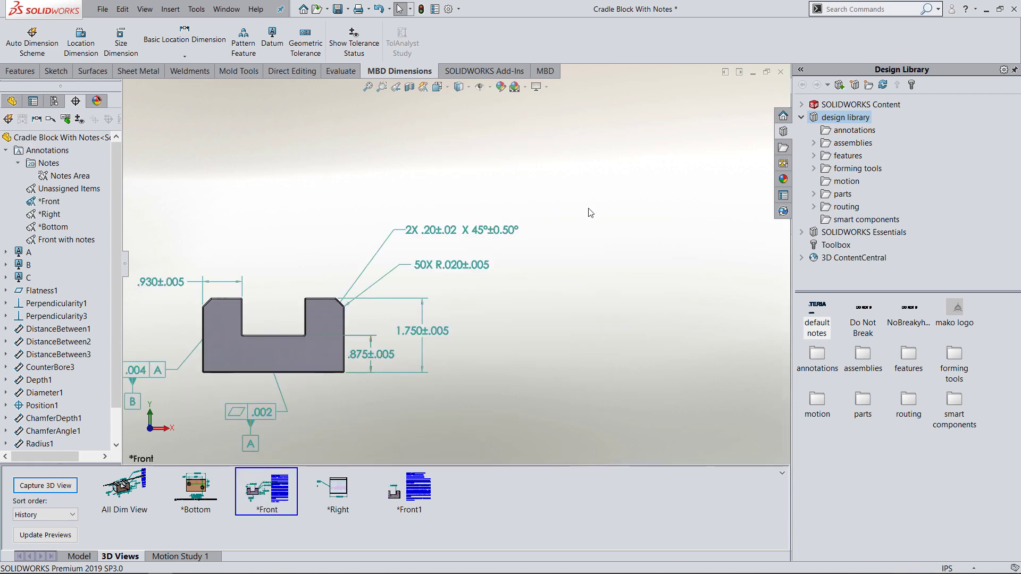
pyautogui.rightClick(278, 484)
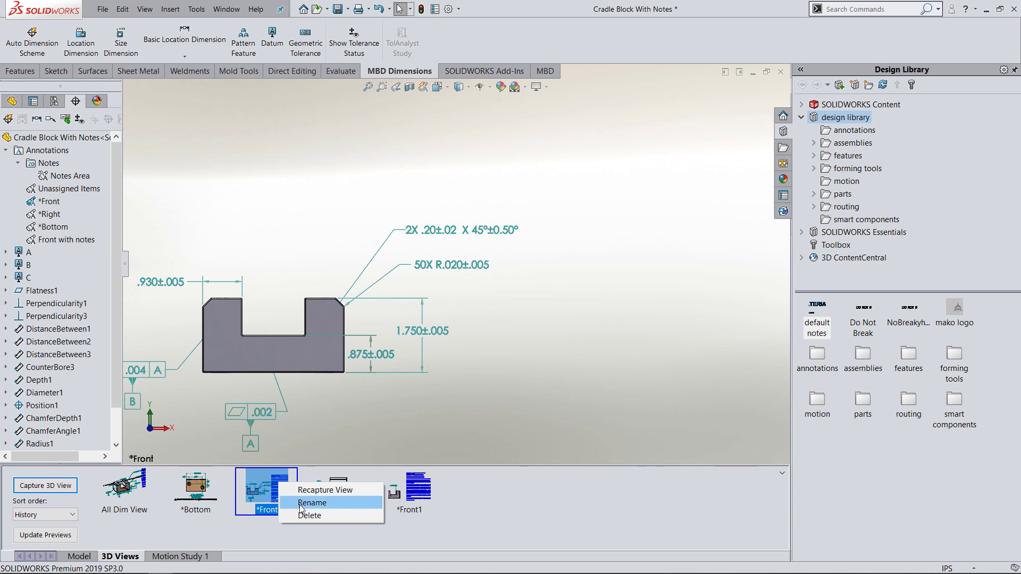
pyautogui.click(306, 490)
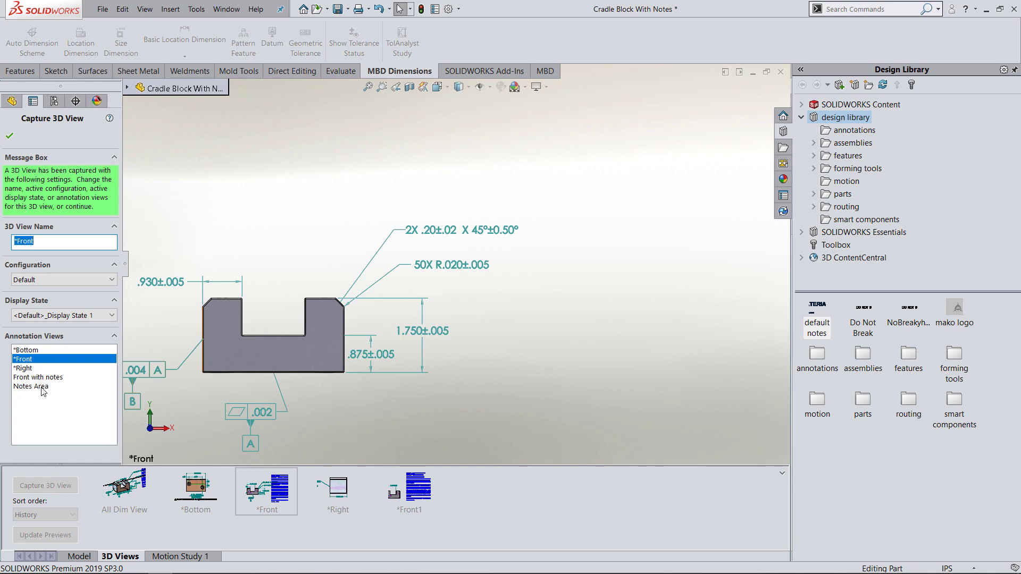
pyautogui.click(10, 134)
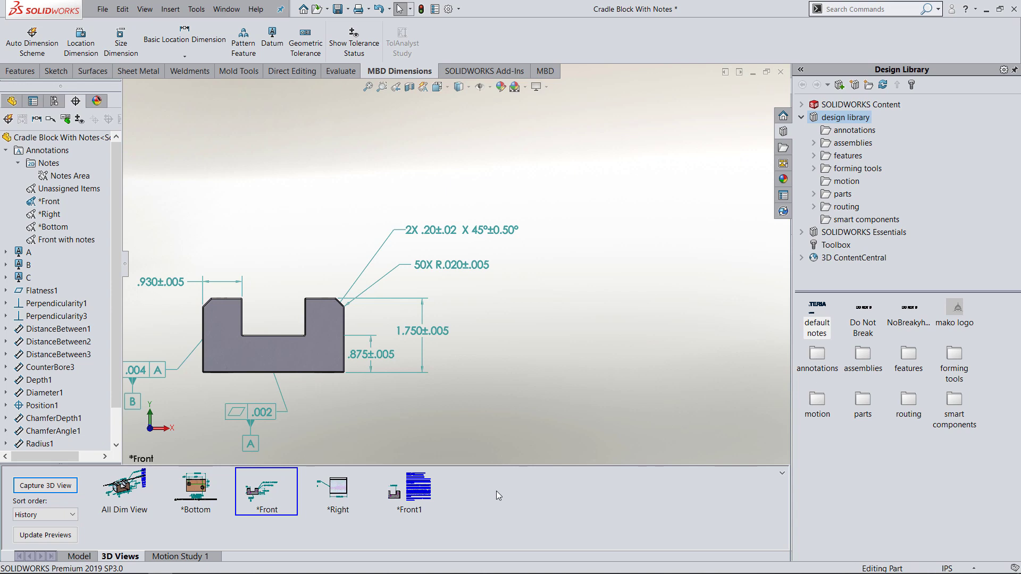
# Recapture the *Front1 3D view with both the *Front and Front with notes annotation views selected
pyautogui.rightClick(410, 491)
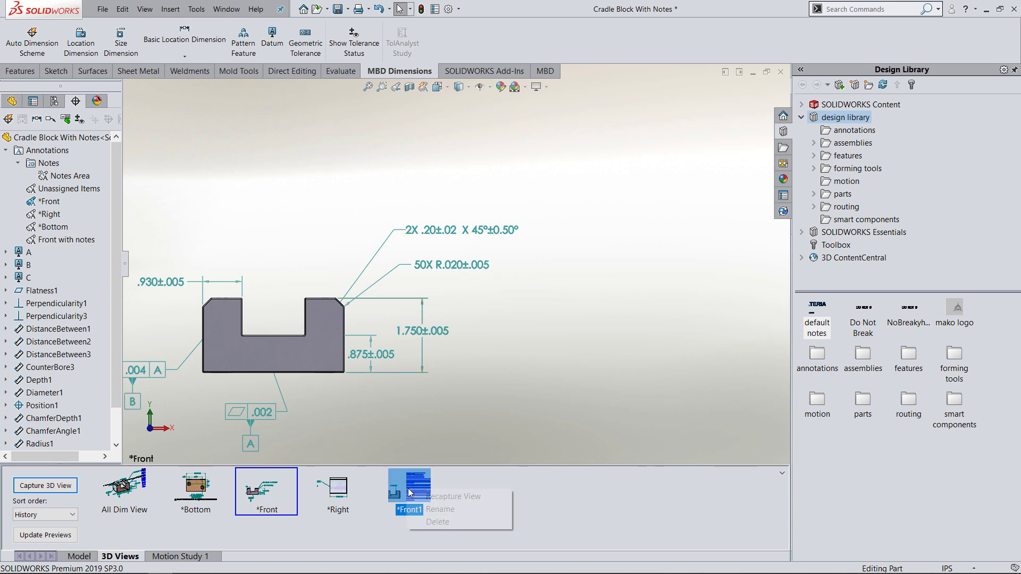
pyautogui.click(437, 499)
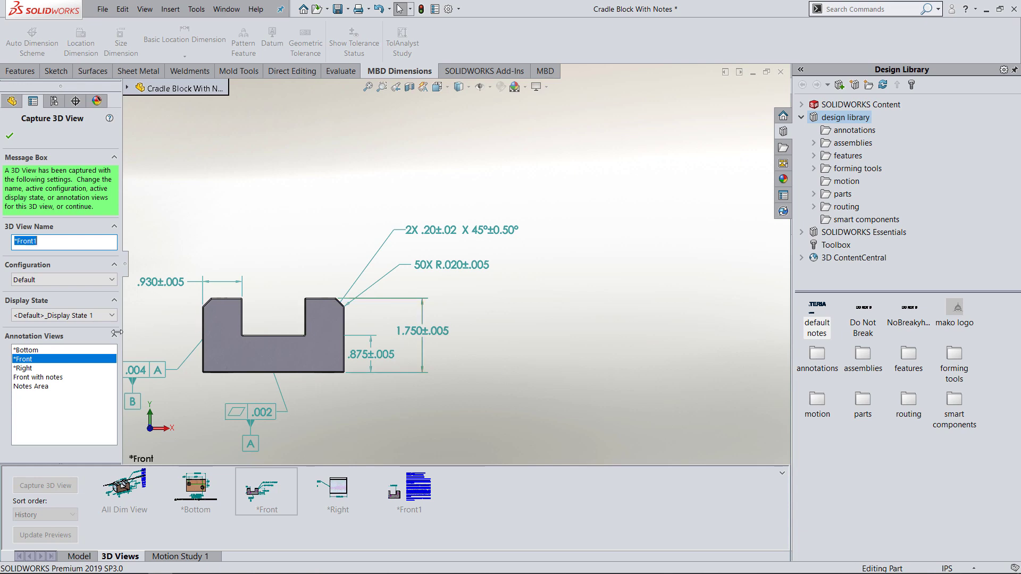
pyautogui.click(45, 378)
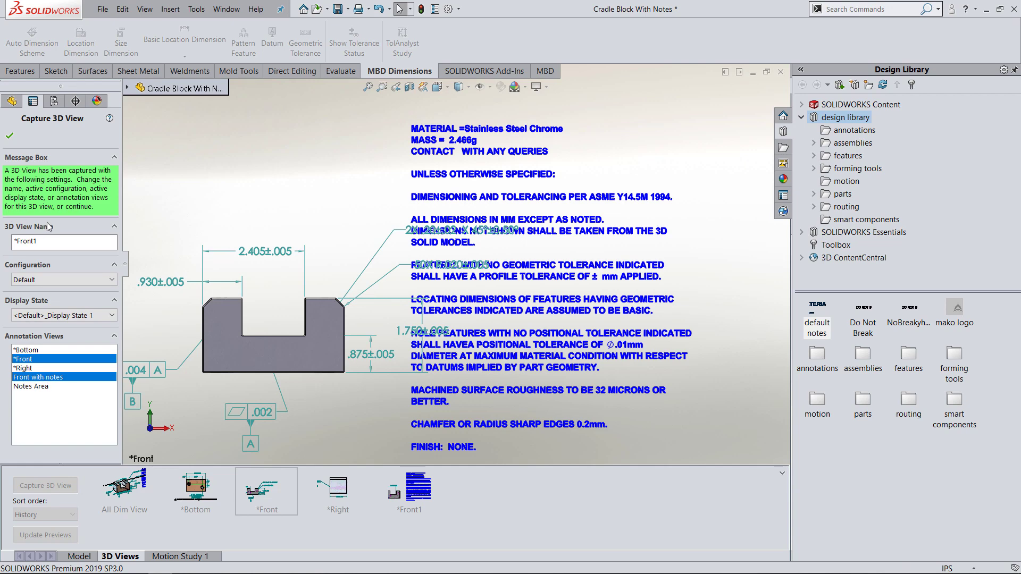
pyautogui.press('Return')
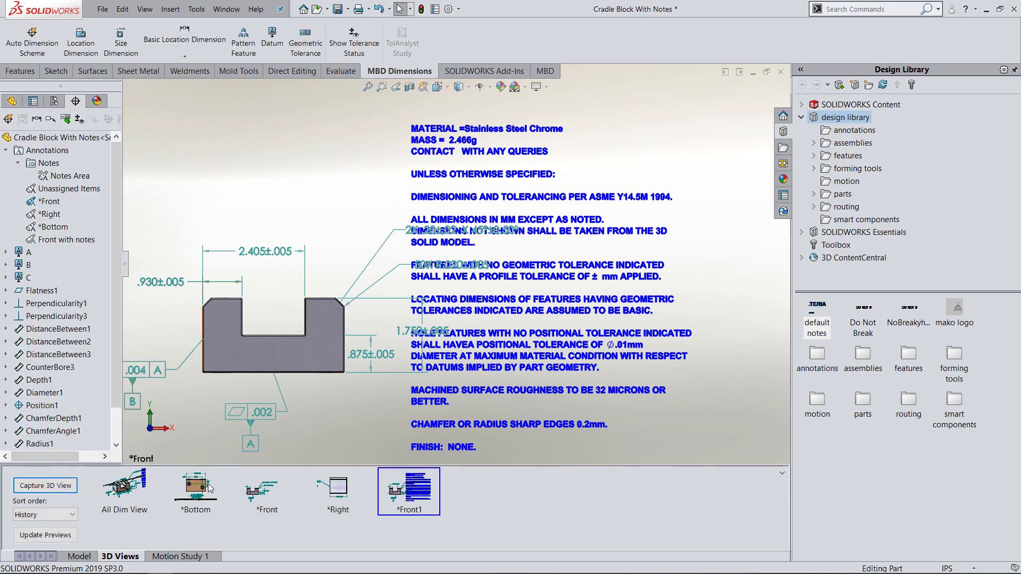
# Review the captured *Bottom, *Front1, All Dim View and *Front 3D views one after the other
pyautogui.doubleClick(196, 486)
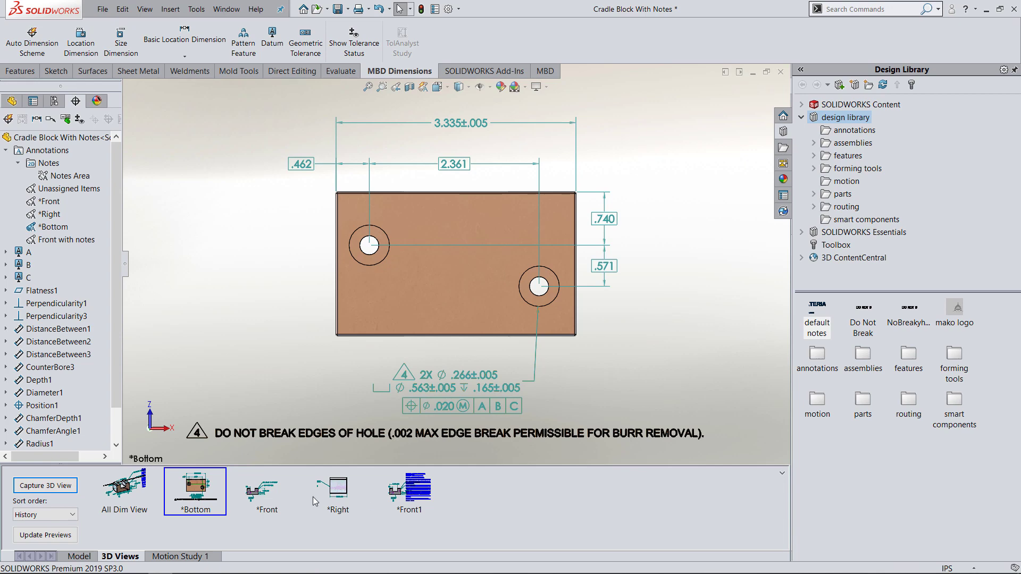
pyautogui.click(410, 492)
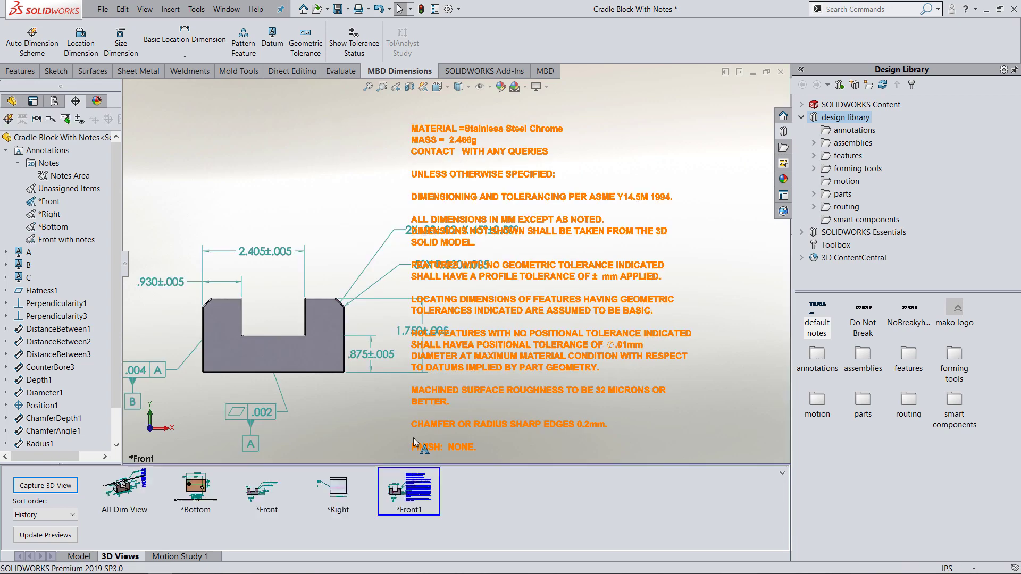
pyautogui.click(138, 484)
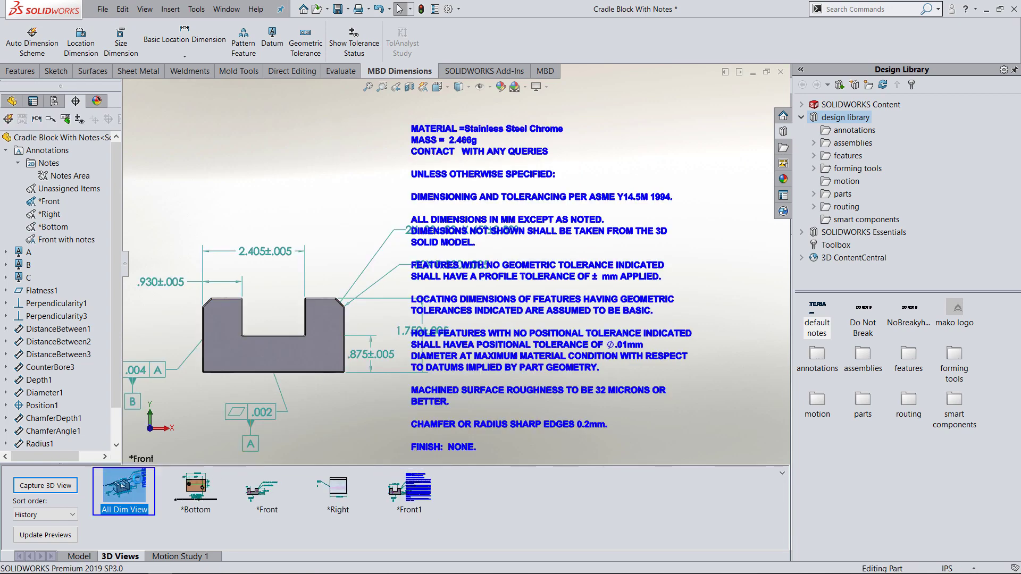
pyautogui.click(261, 491)
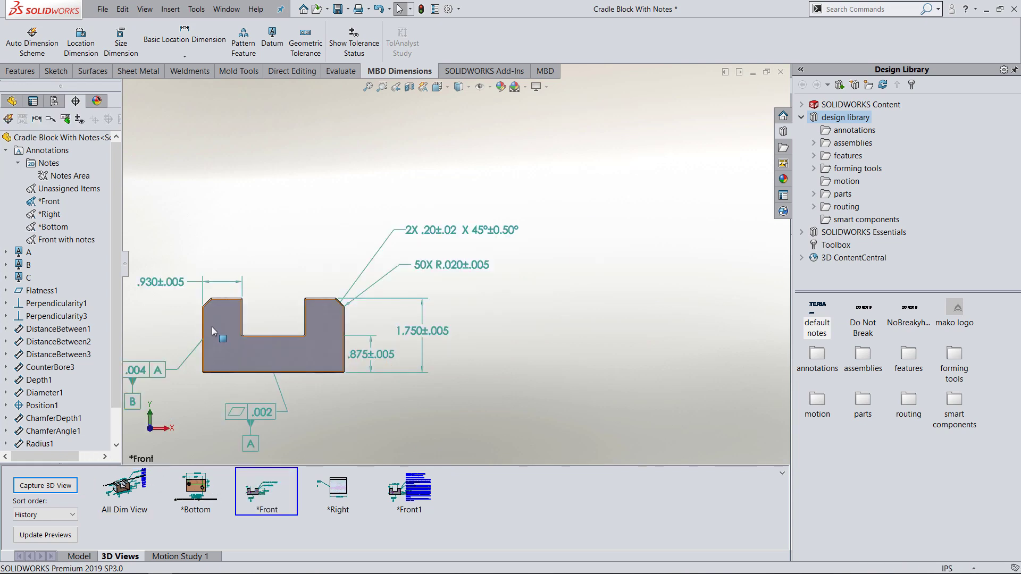